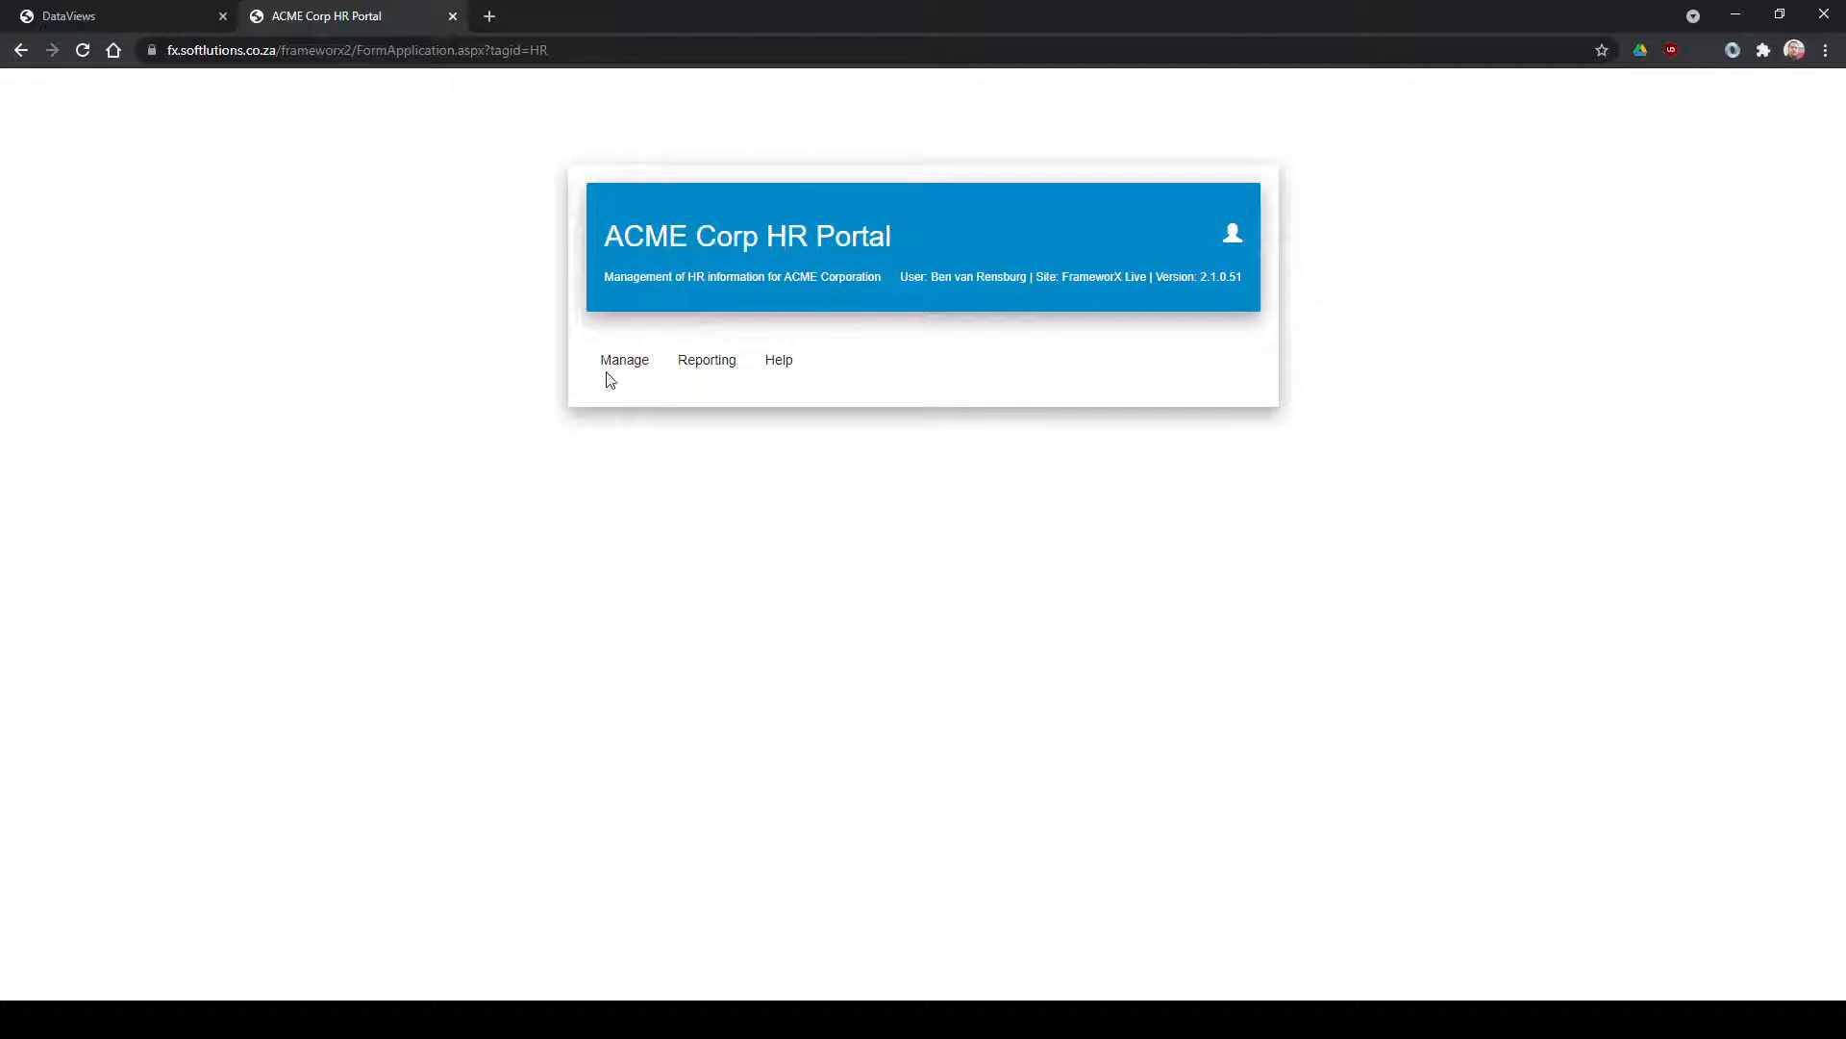
# Open the Employees manager from the HR portal and select the employee record with Id 10.
pyautogui.click(610, 360)
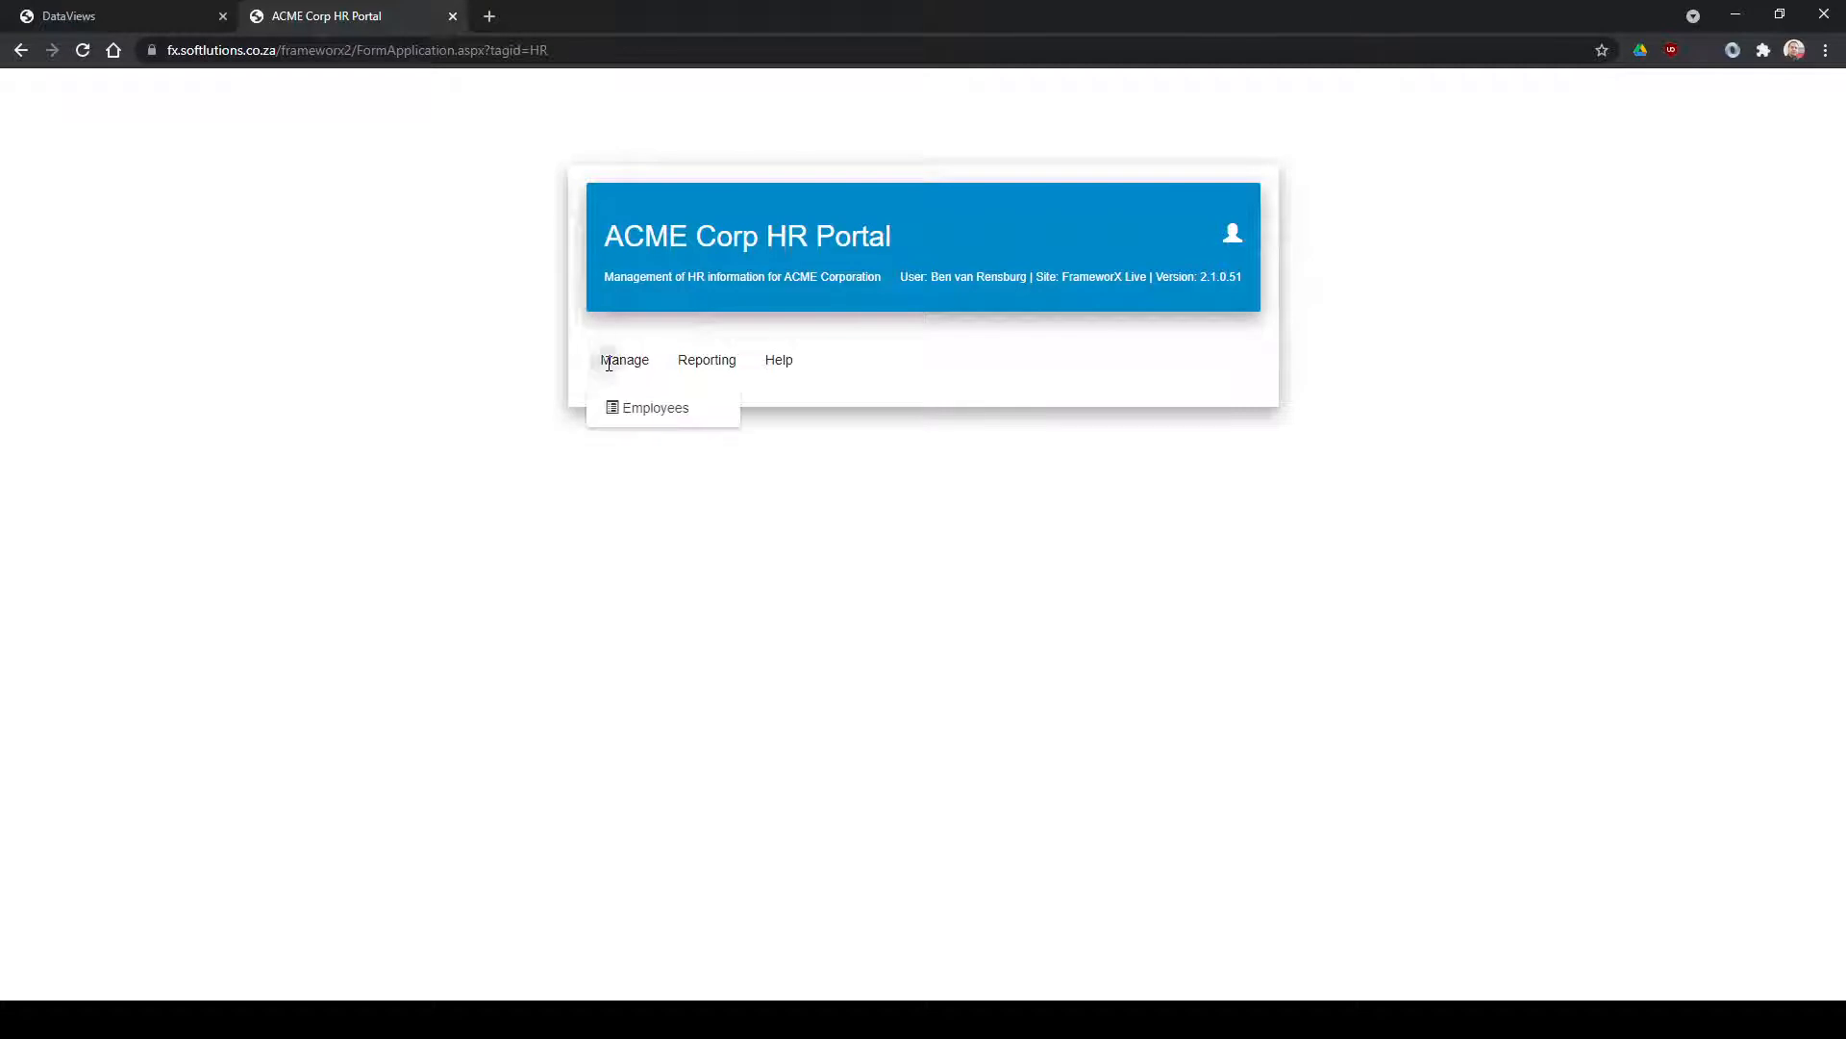
pyautogui.click(658, 413)
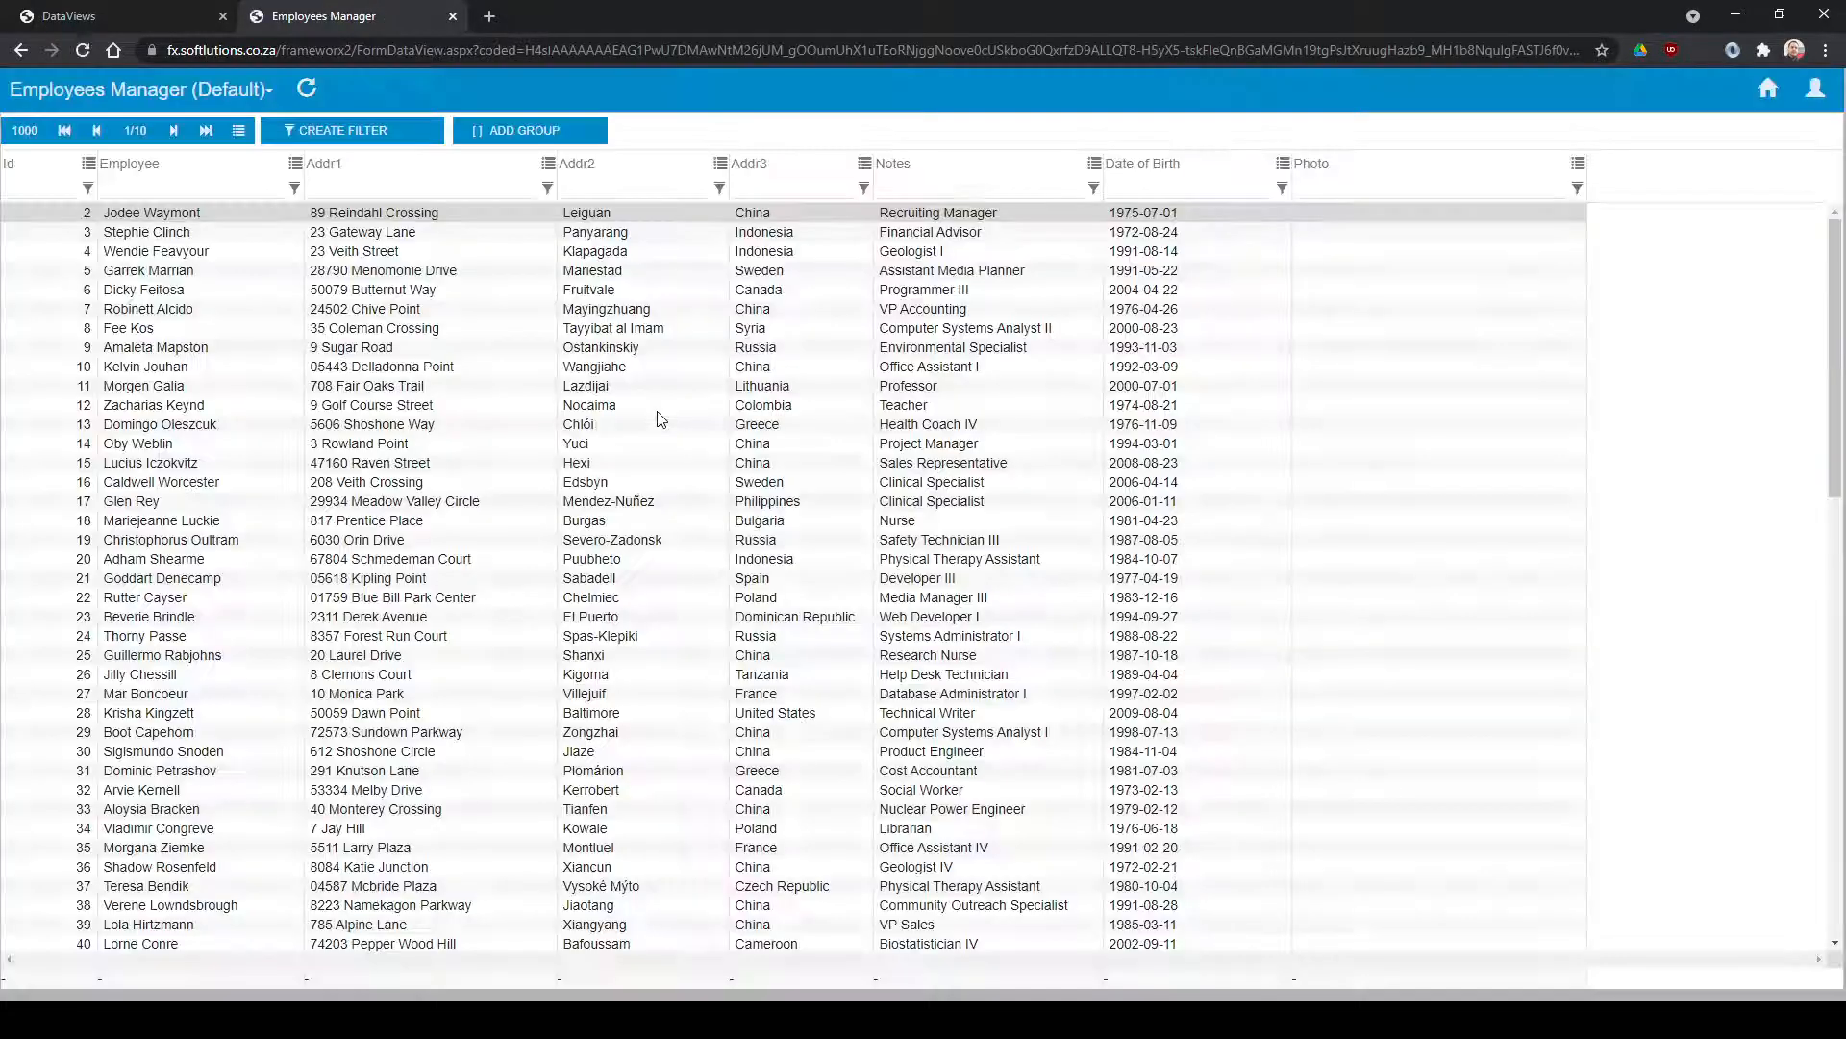
pyautogui.click(557, 503)
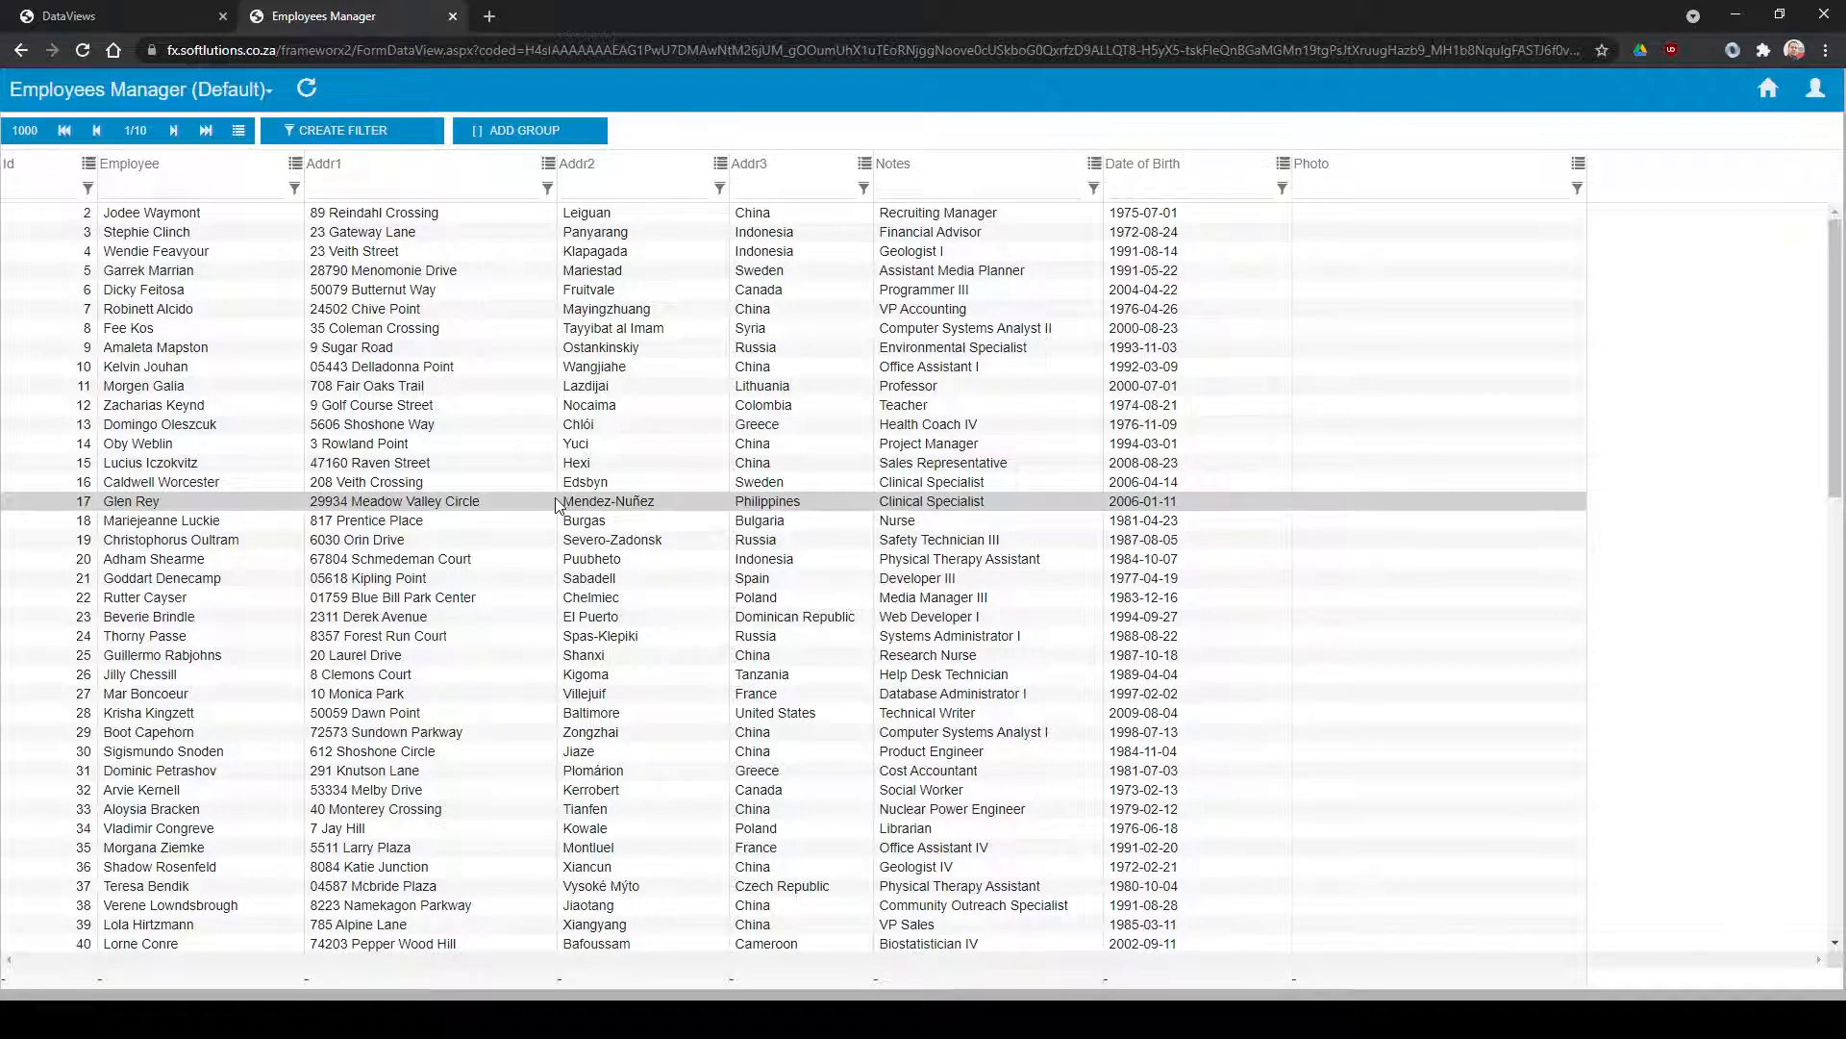
pyautogui.click(520, 371)
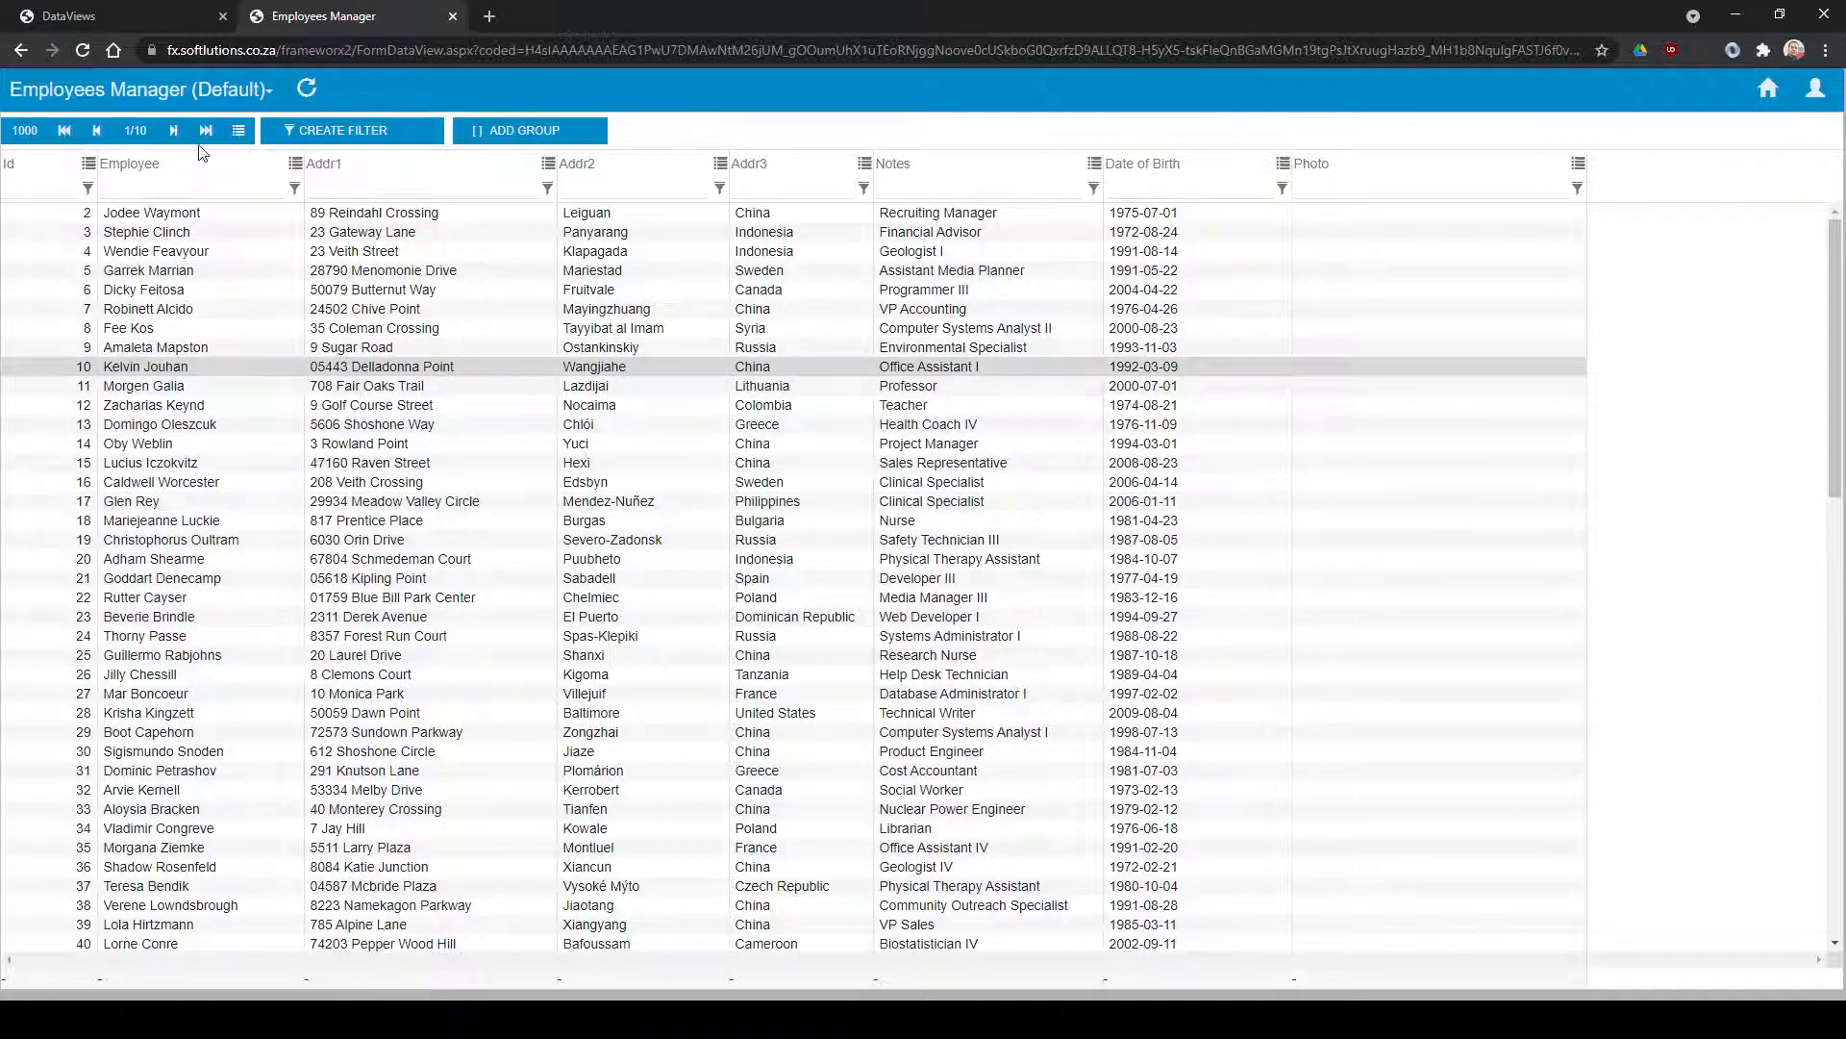
# Page through the employee records, going to the second page, the last page and back to the first.
pyautogui.click(175, 132)
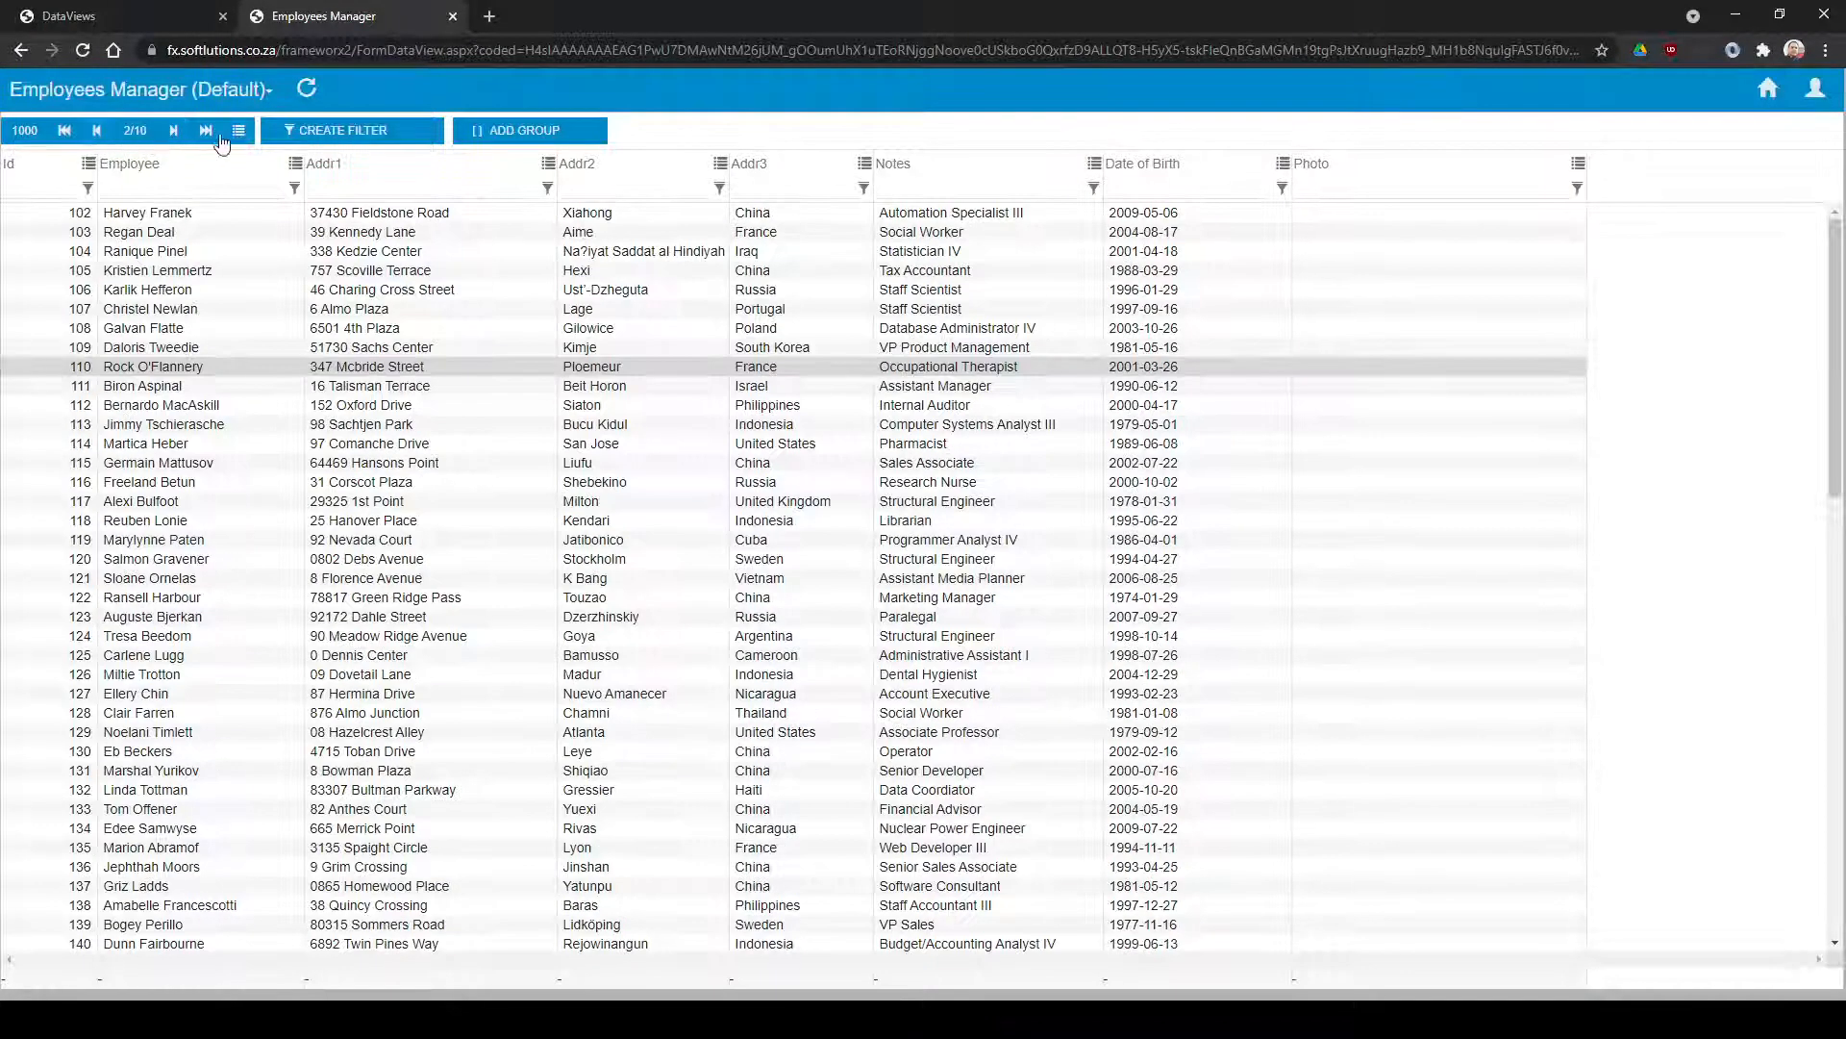
pyautogui.click(205, 132)
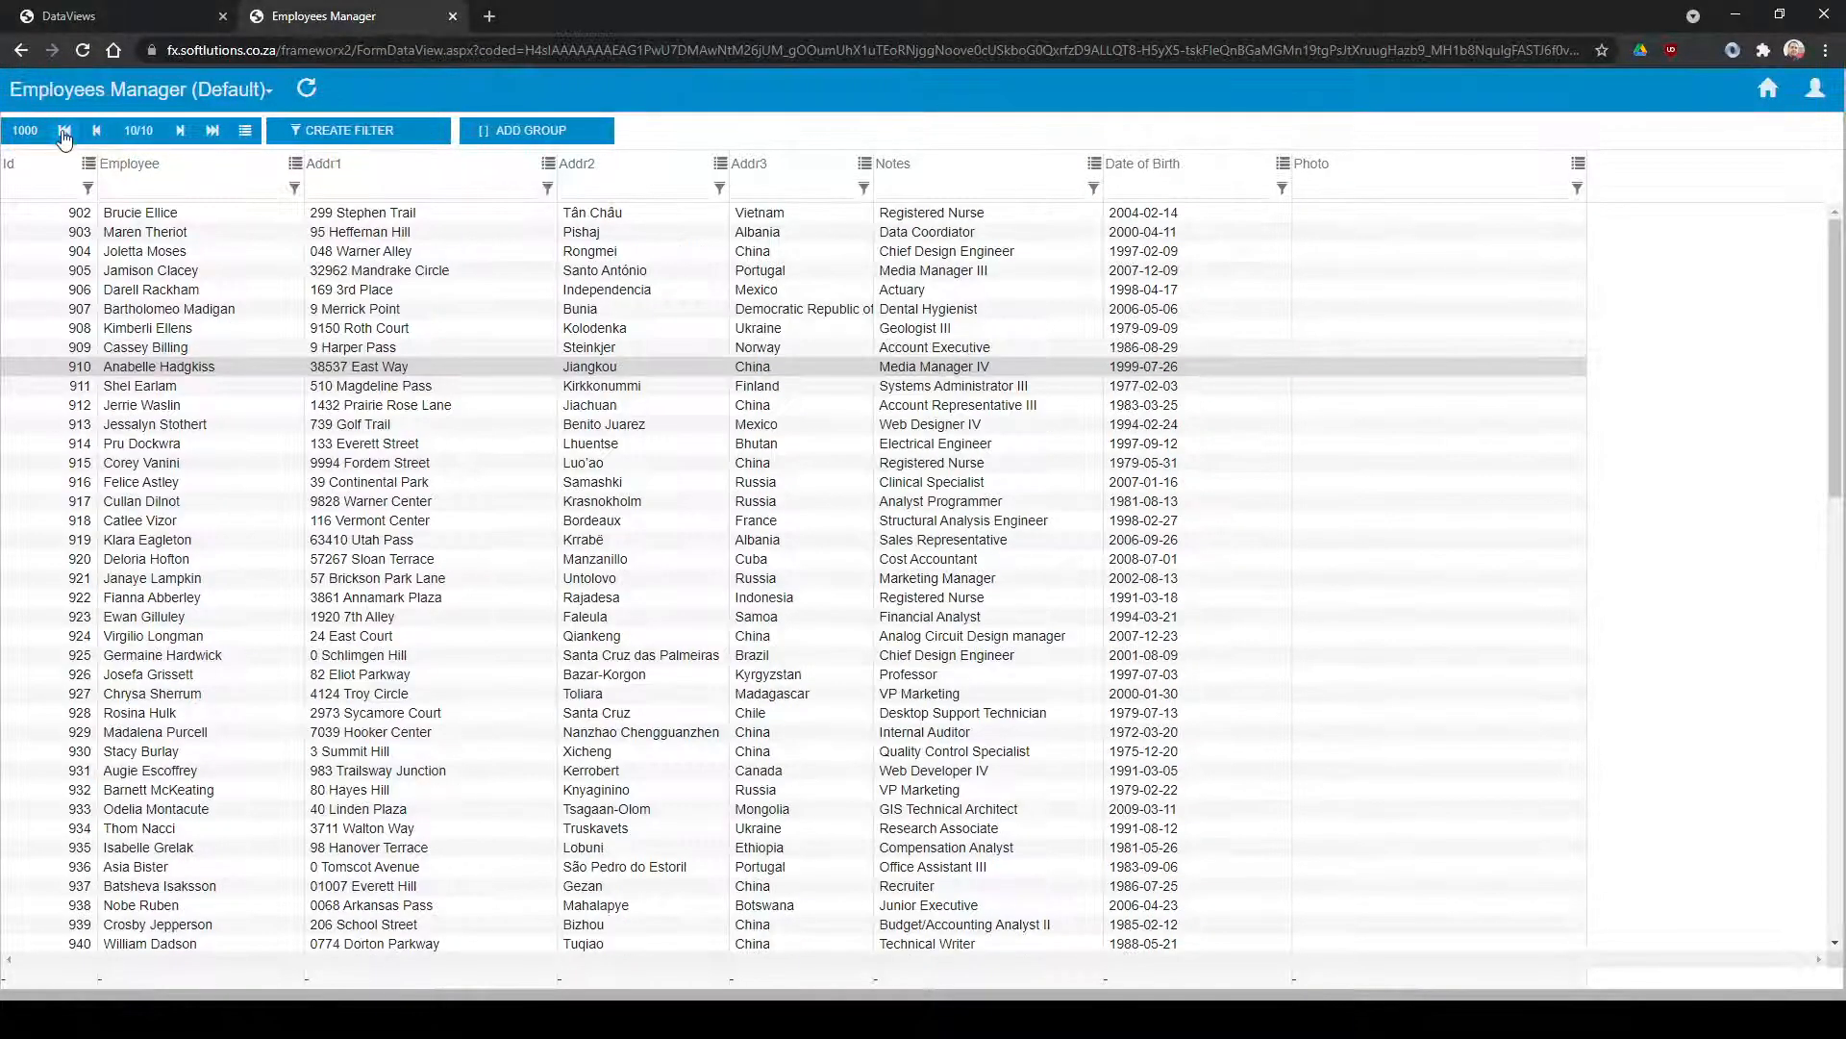
pyautogui.click(64, 131)
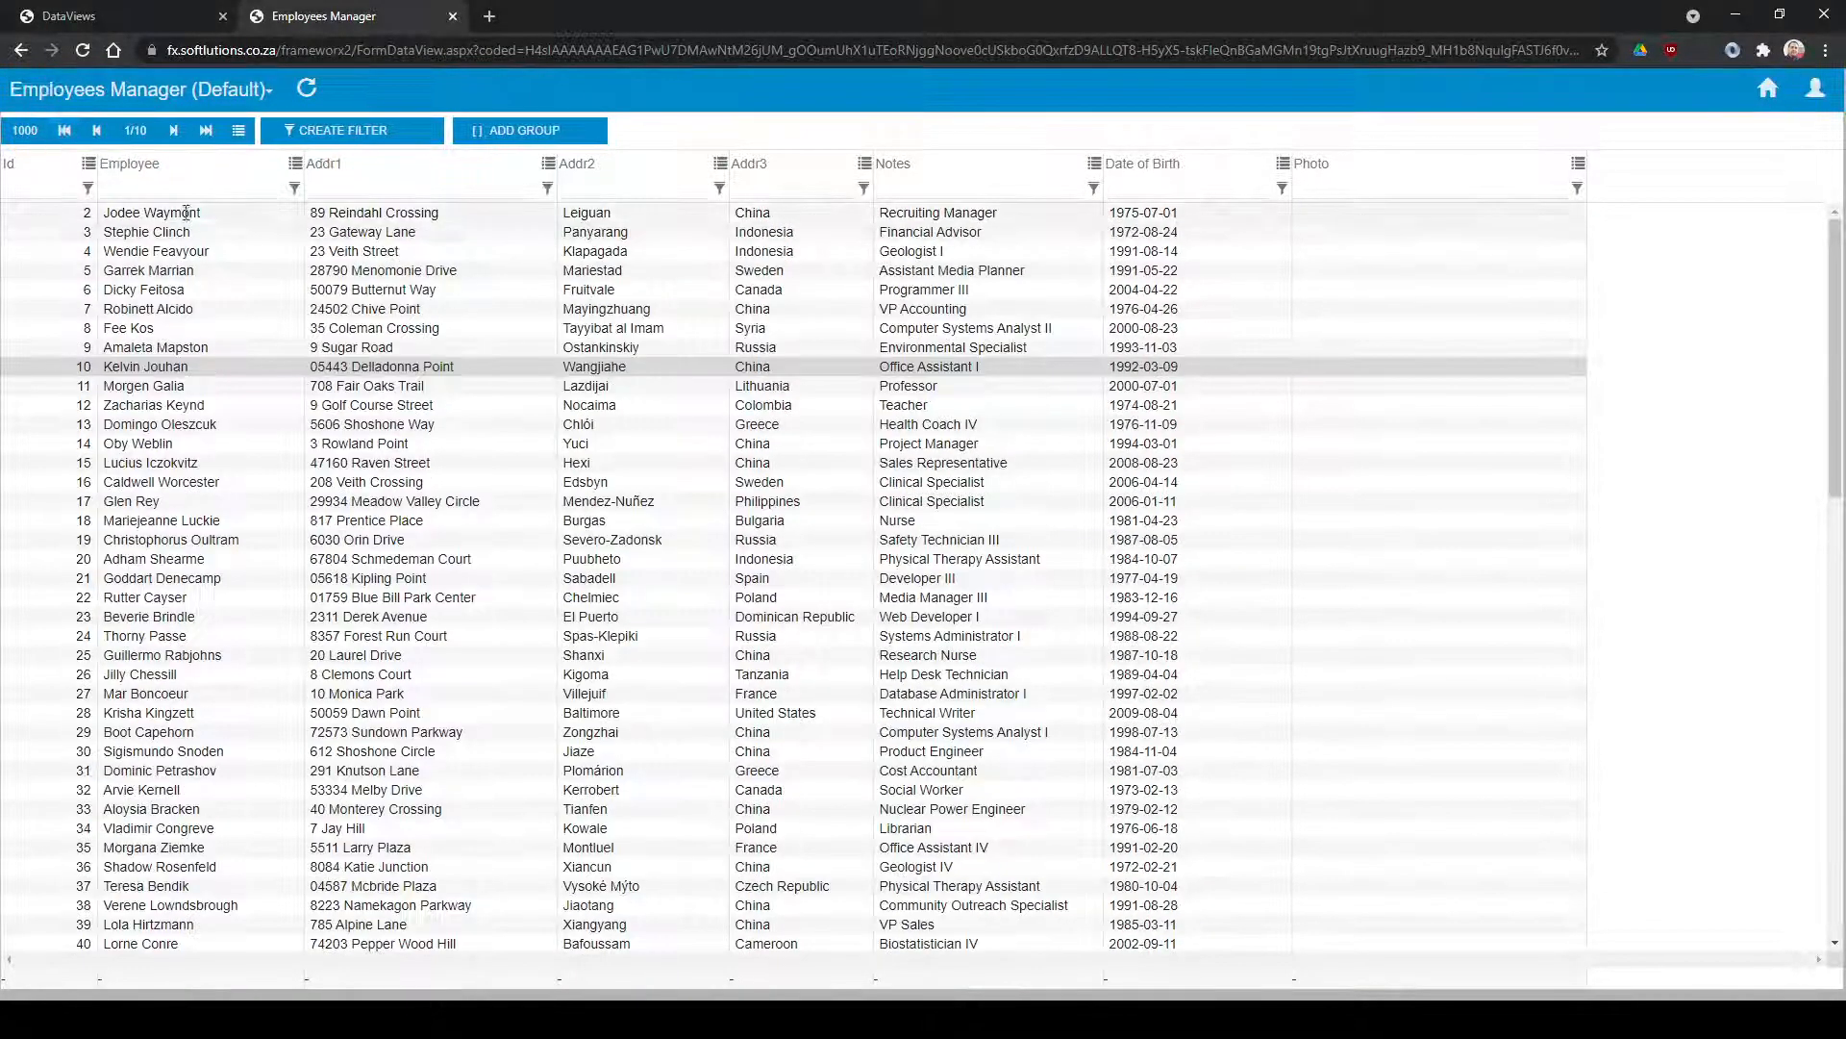
# Sort the employee records by the Employee column in descending order, then in ascending order.
pyautogui.click(135, 165)
pyautogui.click(134, 166)
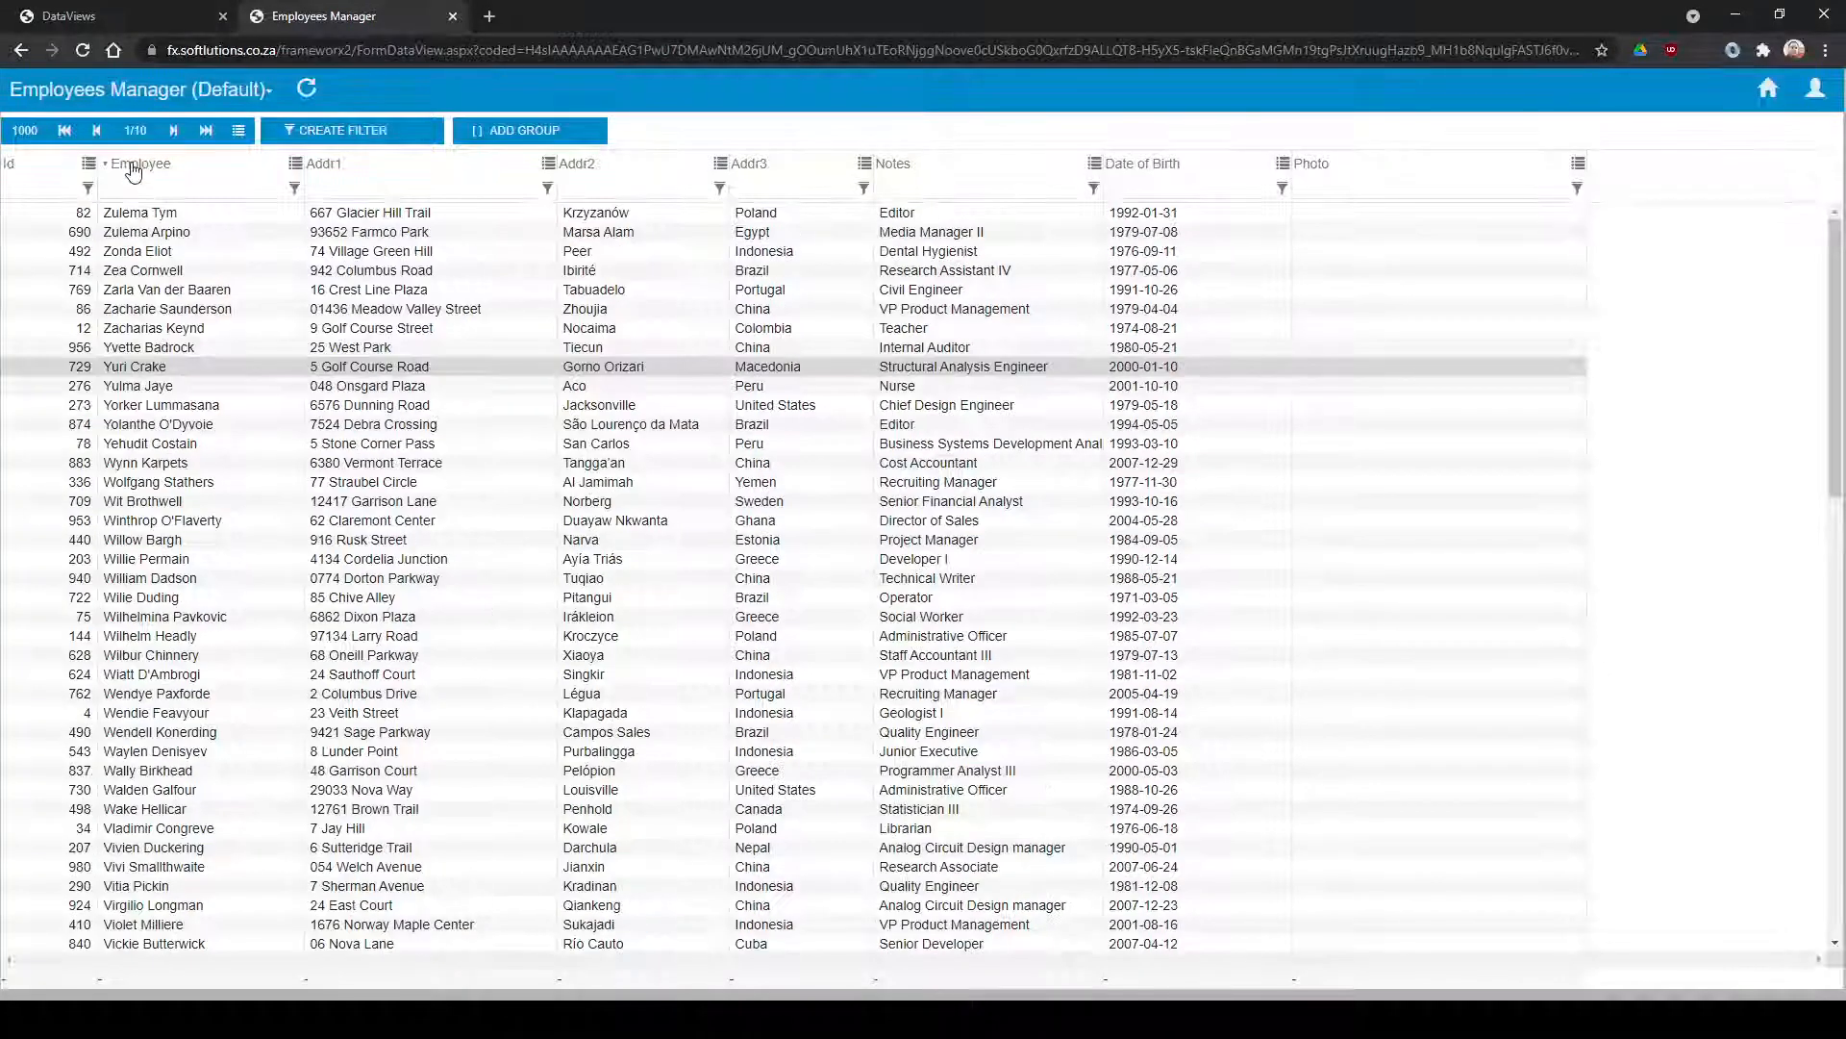
pyautogui.click(135, 167)
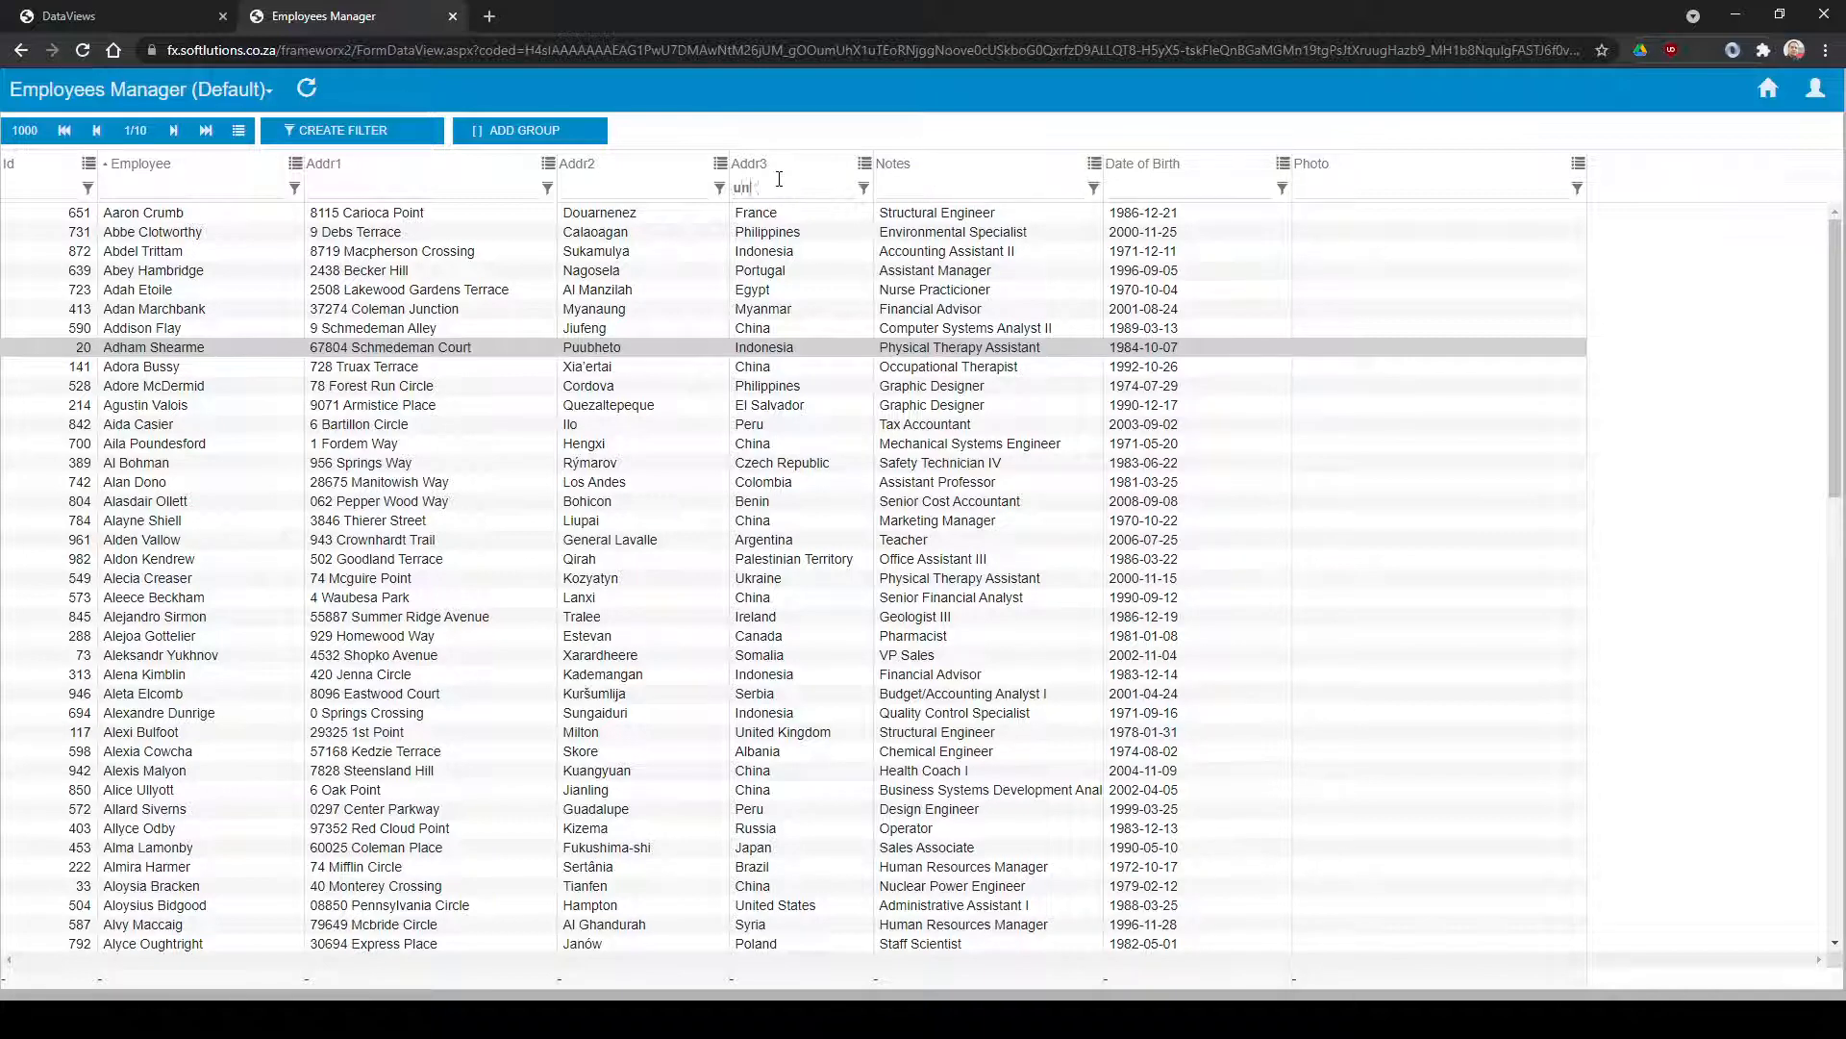
# Filter the Addr3 column for values containing "united" and clear that filter again.
pyautogui.press('Return')
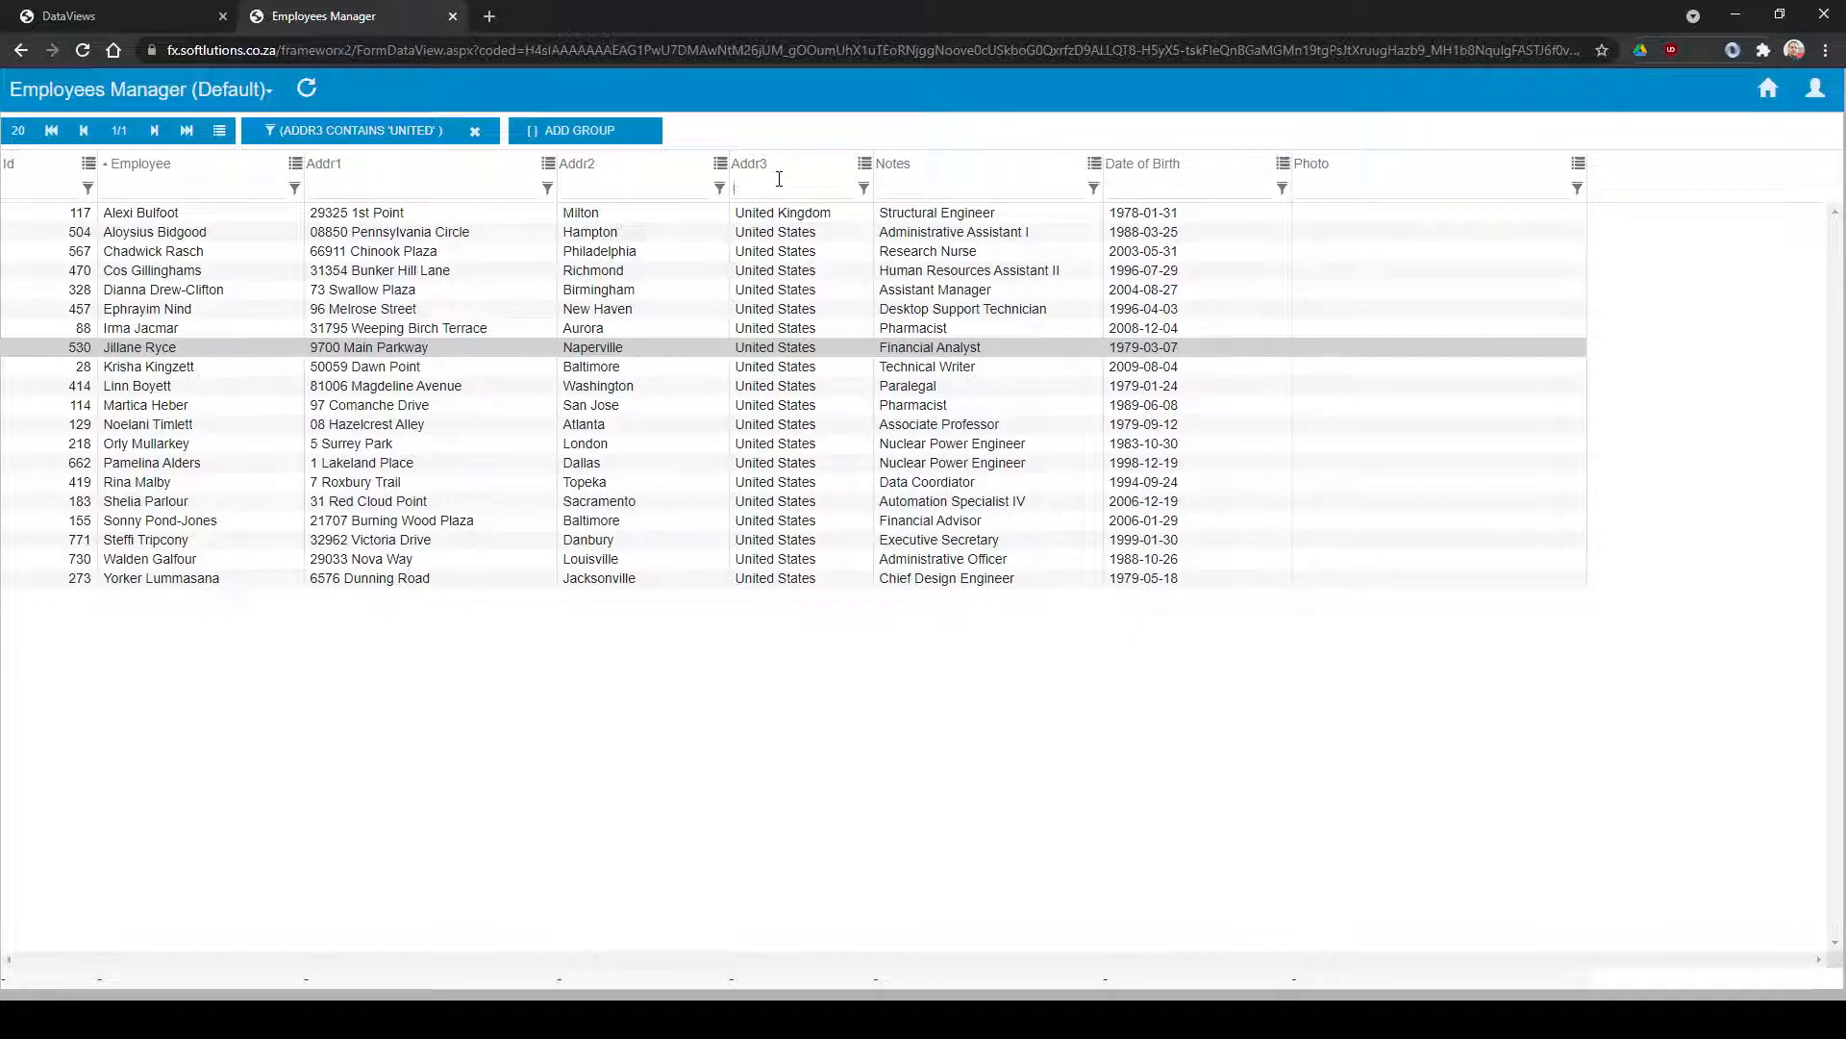
pyautogui.click(864, 188)
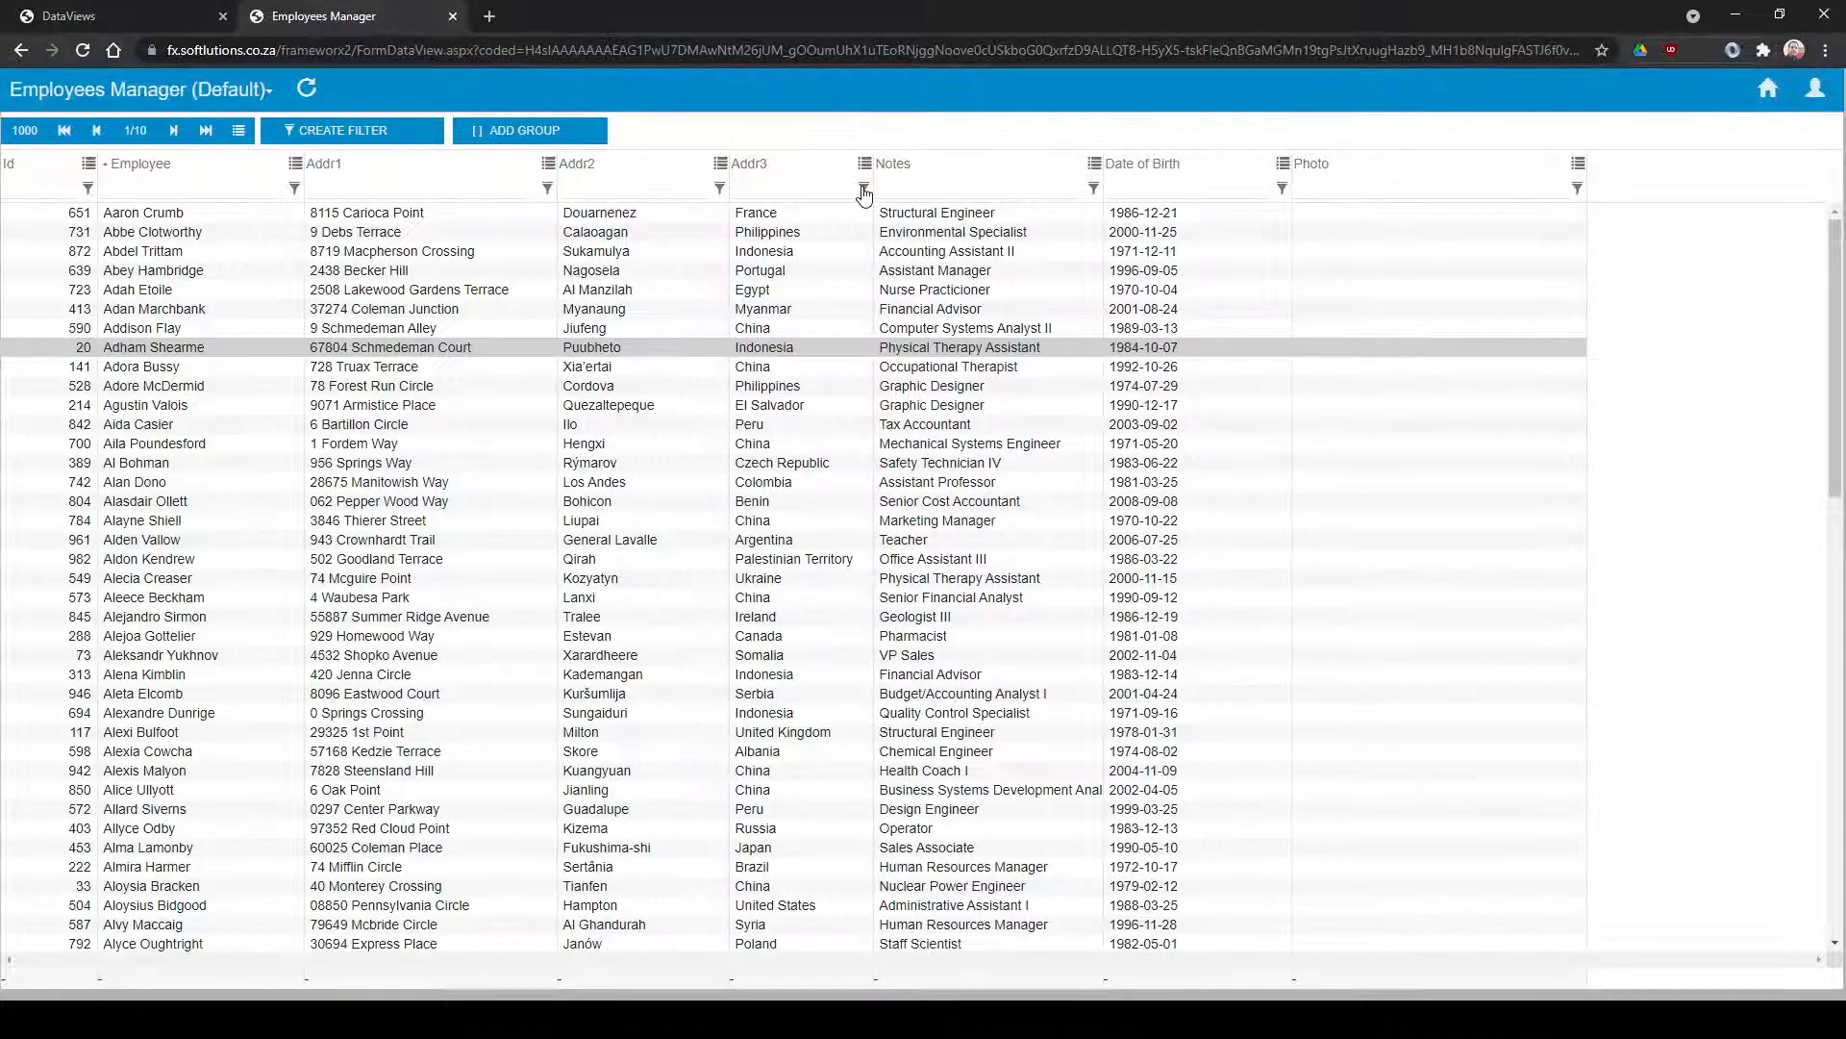
# Filter the employee records to Addr3 equal to Argentina and Addr2 equal to Castro Barros.
pyautogui.click(864, 191)
pyautogui.click(502, 300)
pyautogui.click(863, 189)
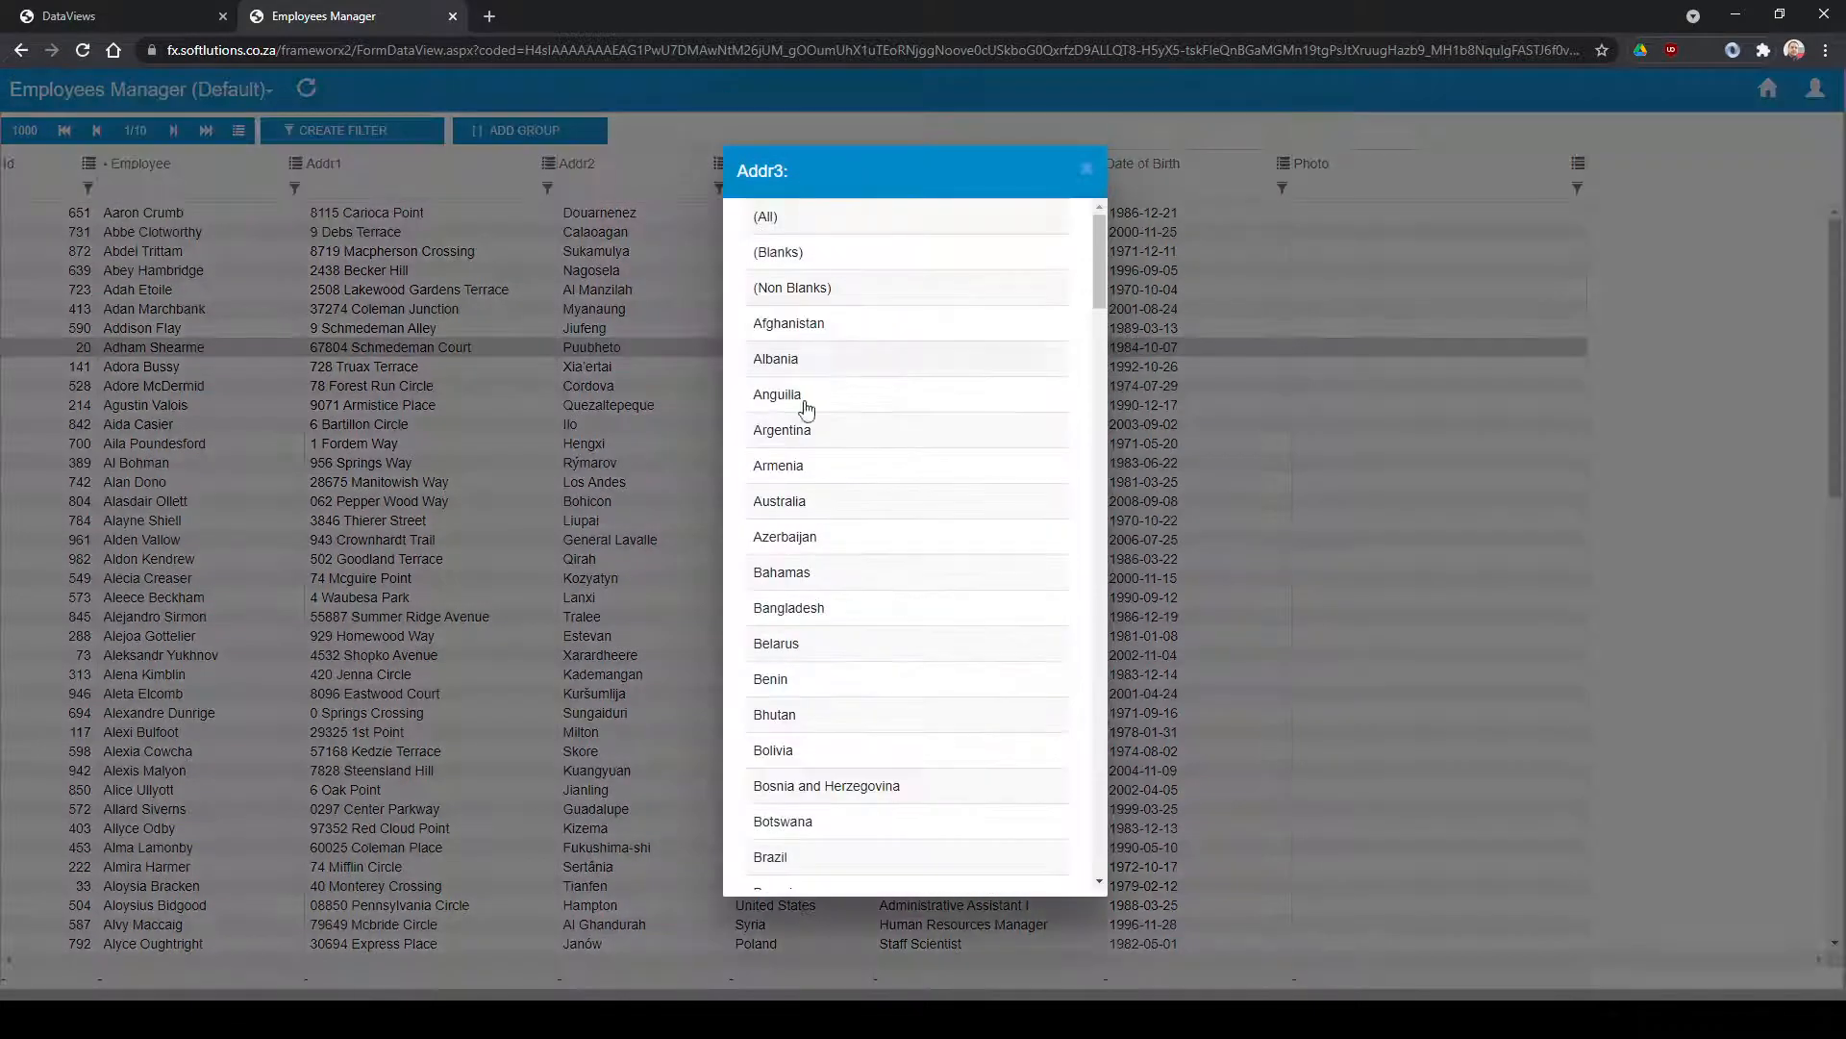
pyautogui.click(787, 435)
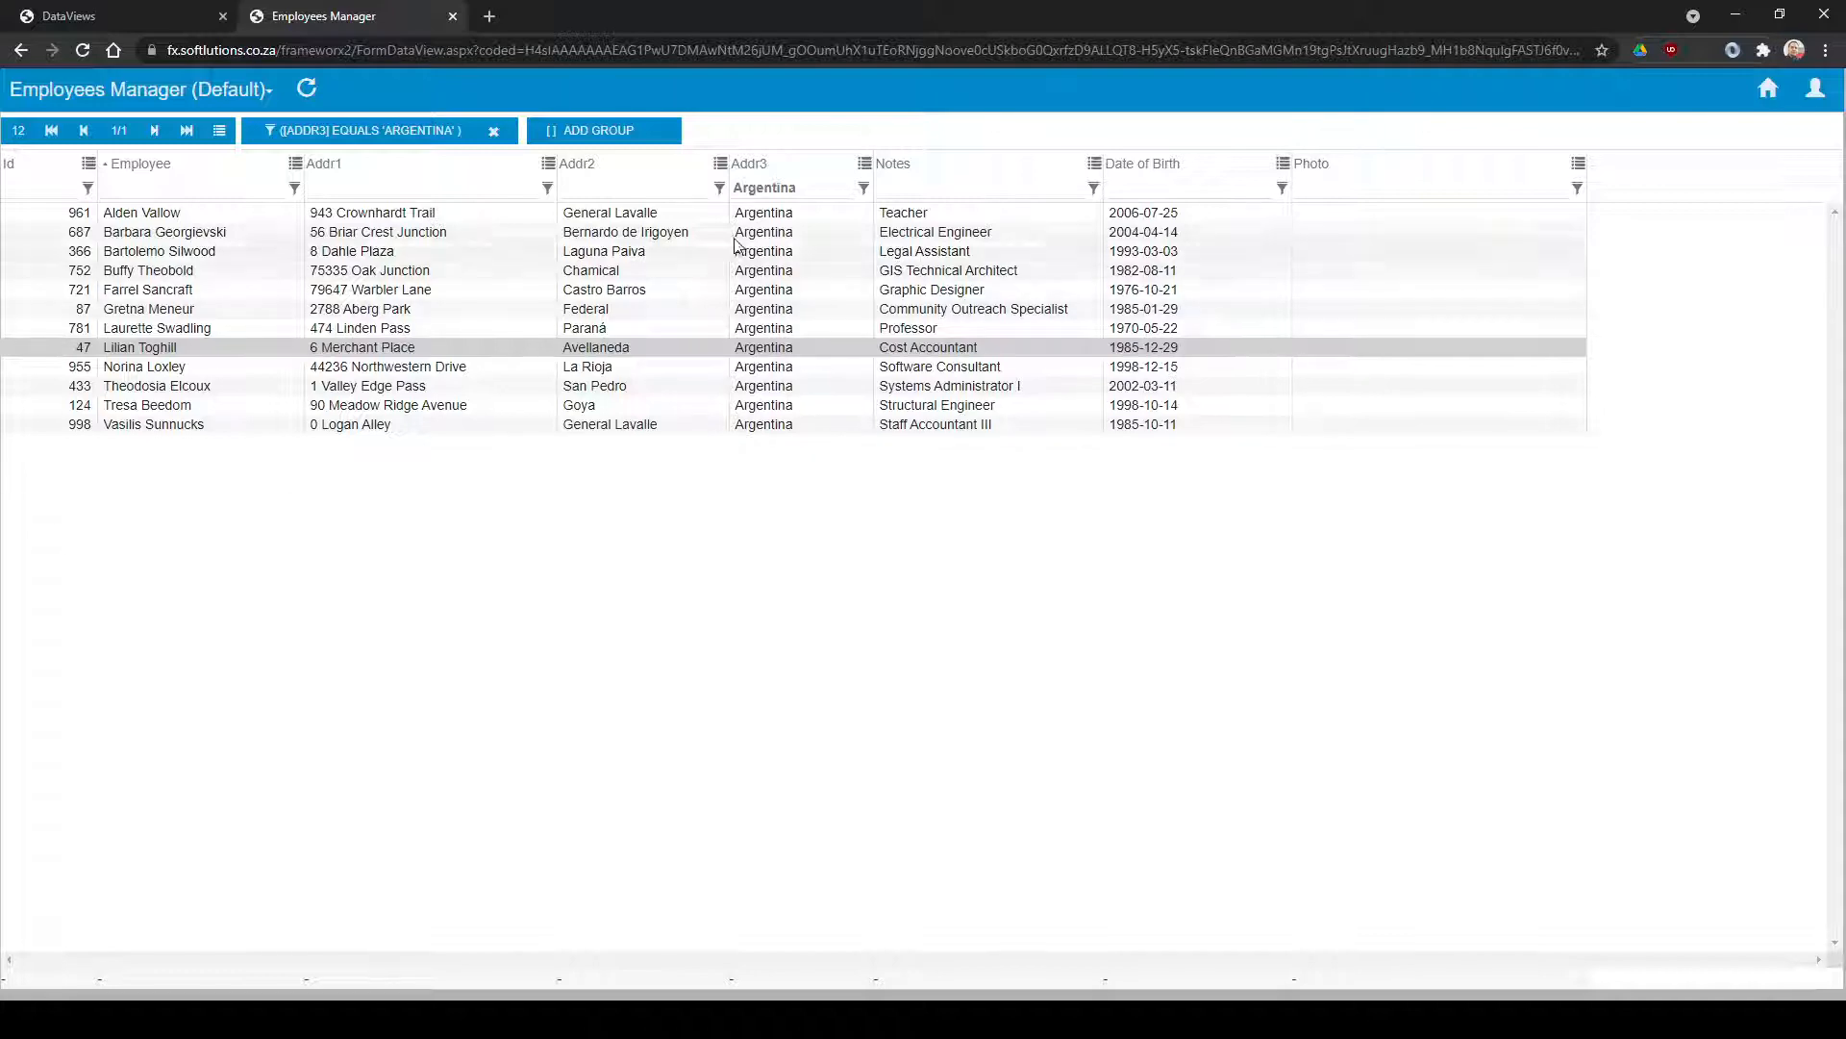
pyautogui.click(722, 165)
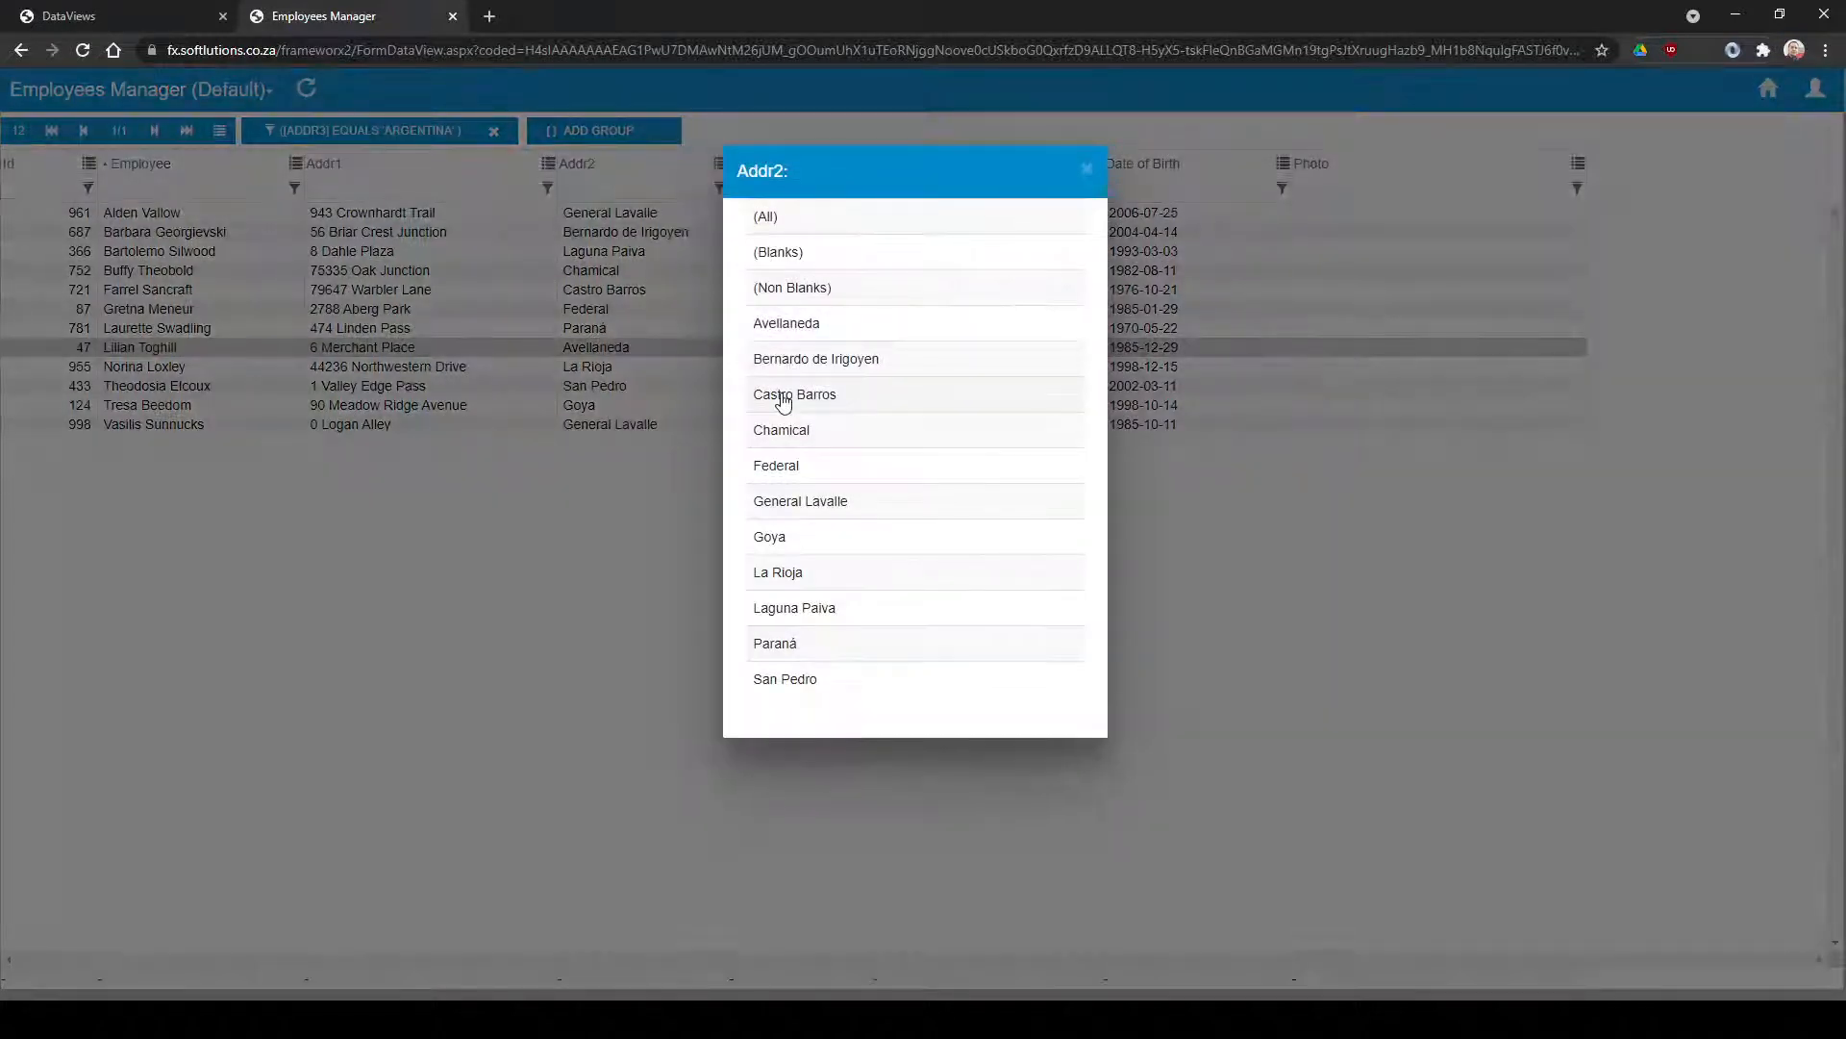
pyautogui.click(769, 397)
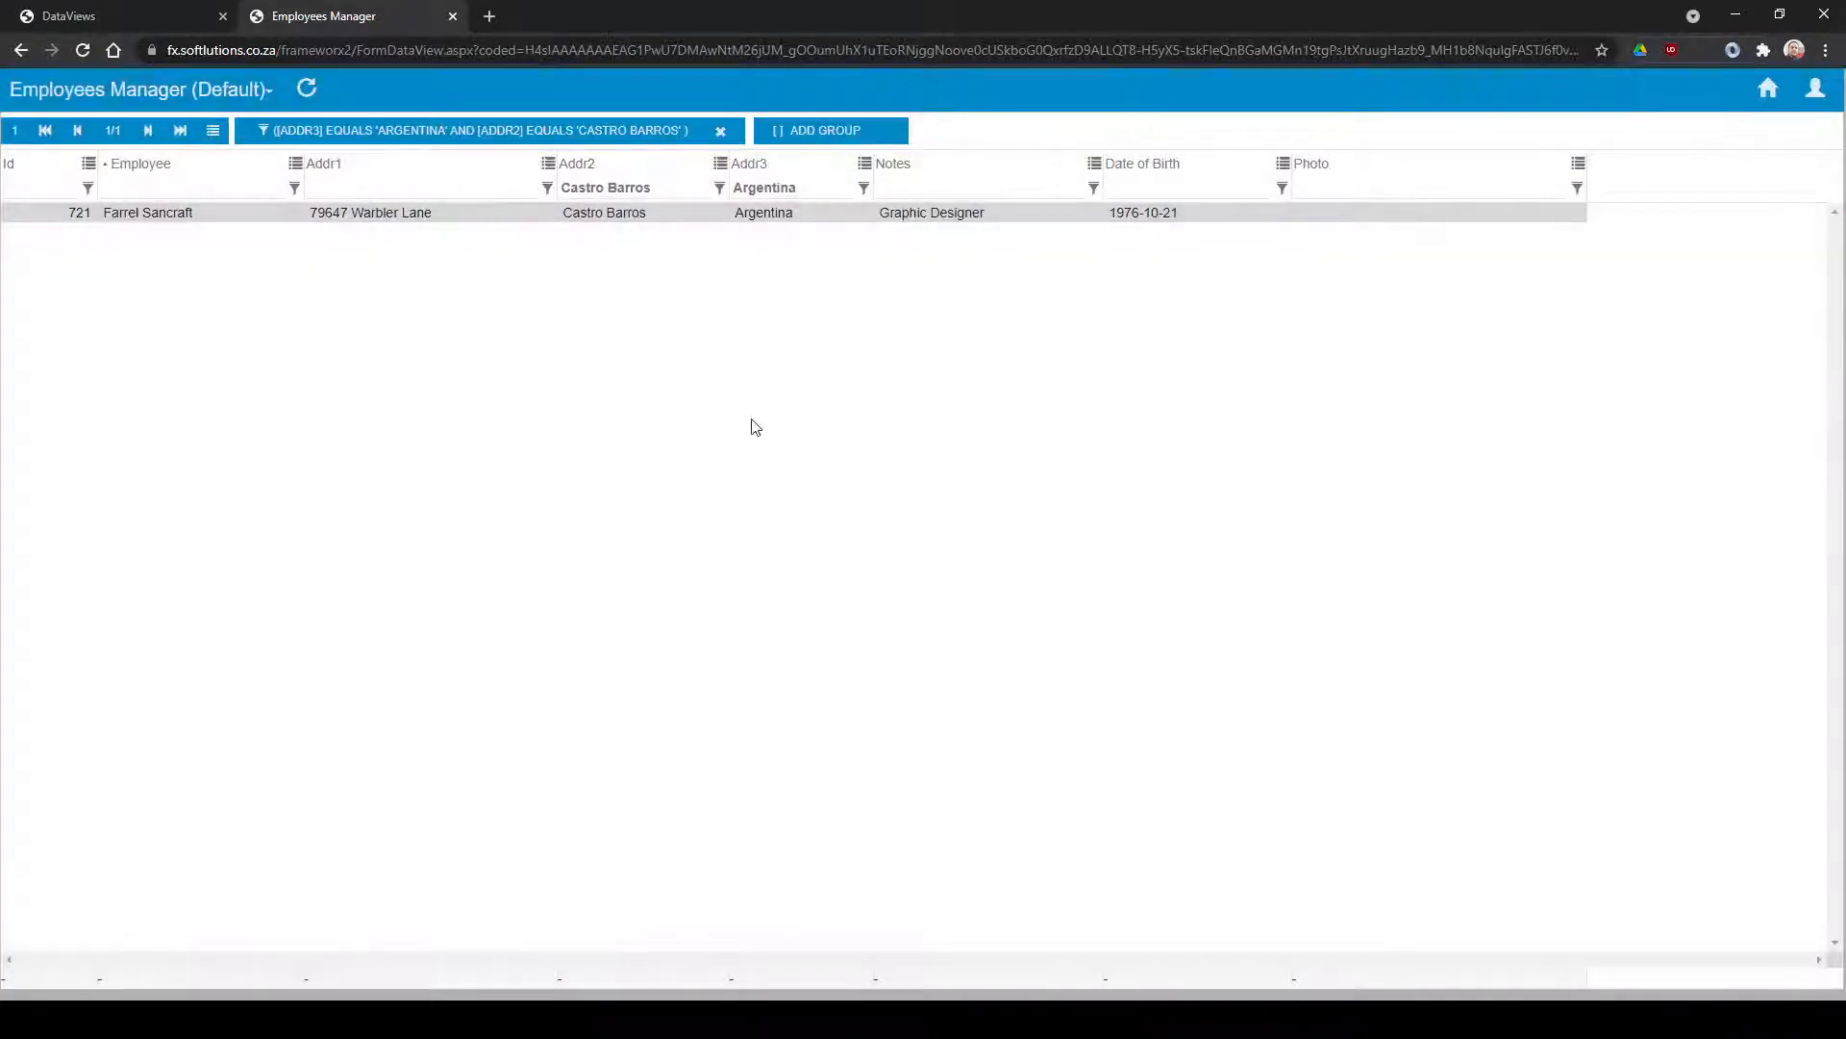
# Try adding an Or condition on Notes with Contains in the Filter Builder, discard it and clear the whole filter.
pyautogui.click(568, 132)
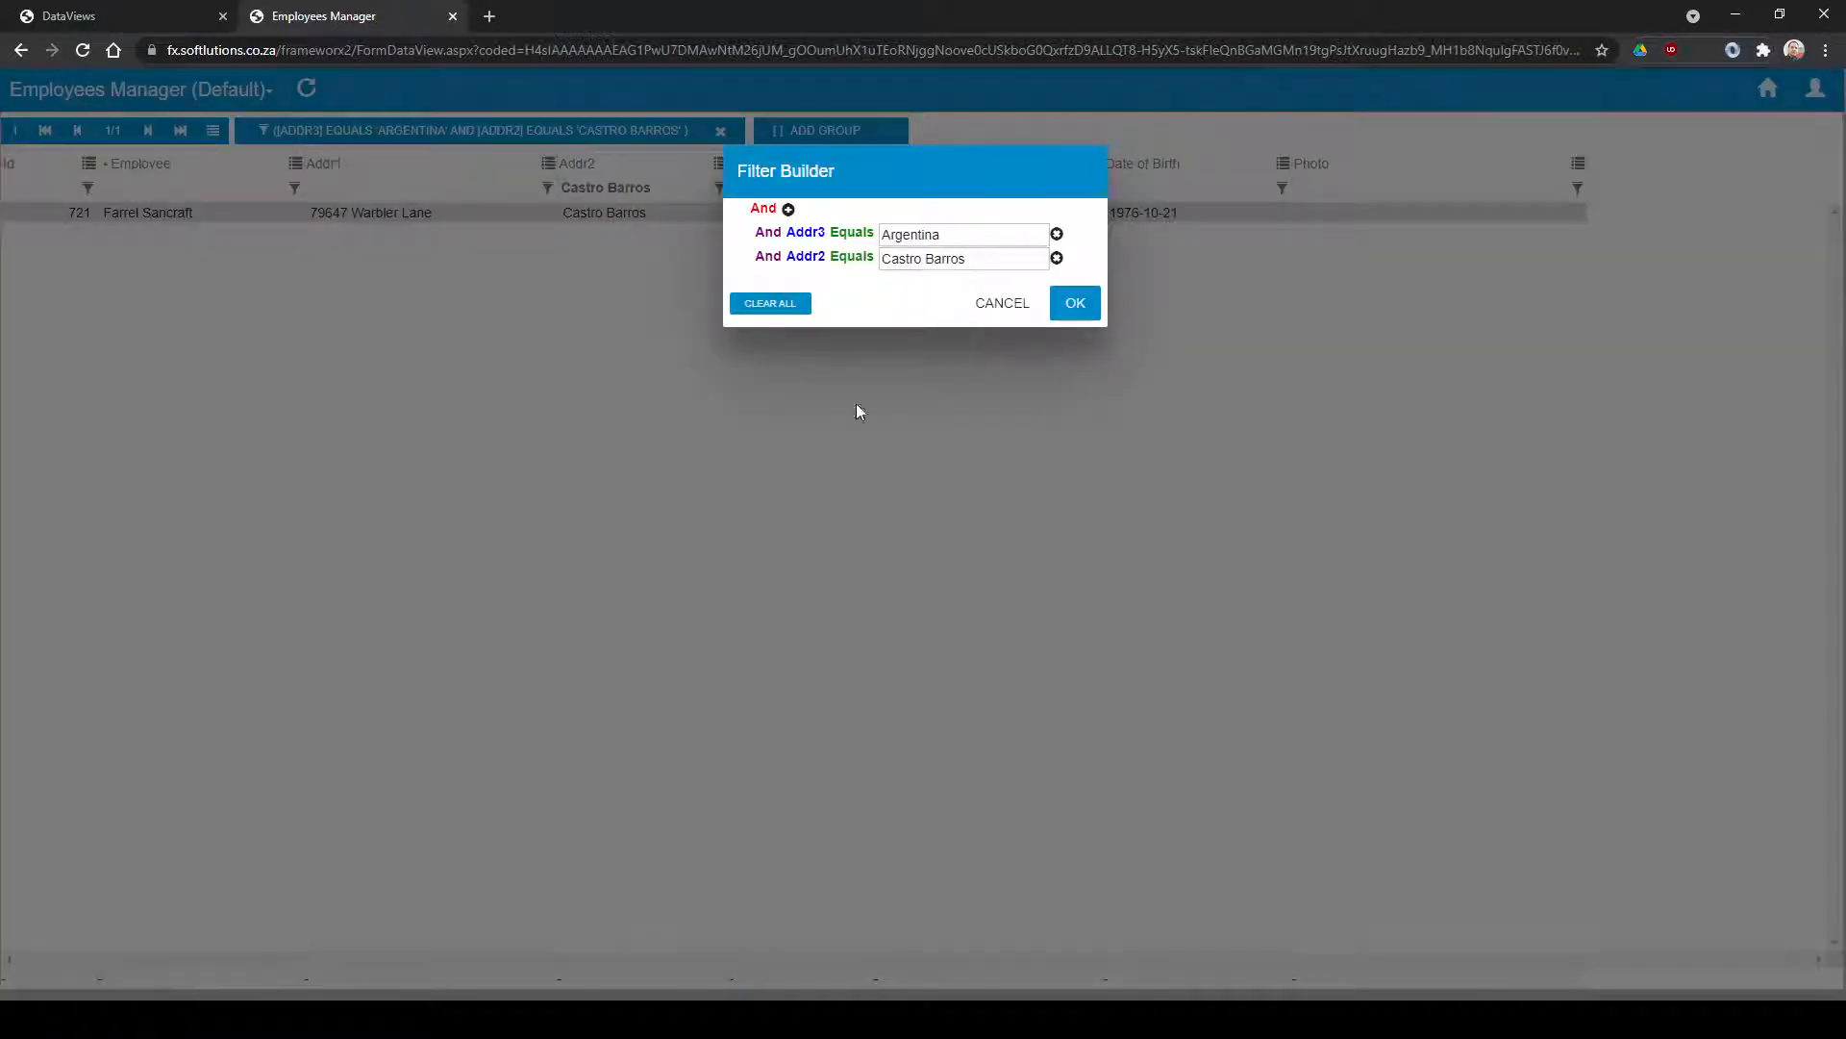
pyautogui.click(788, 209)
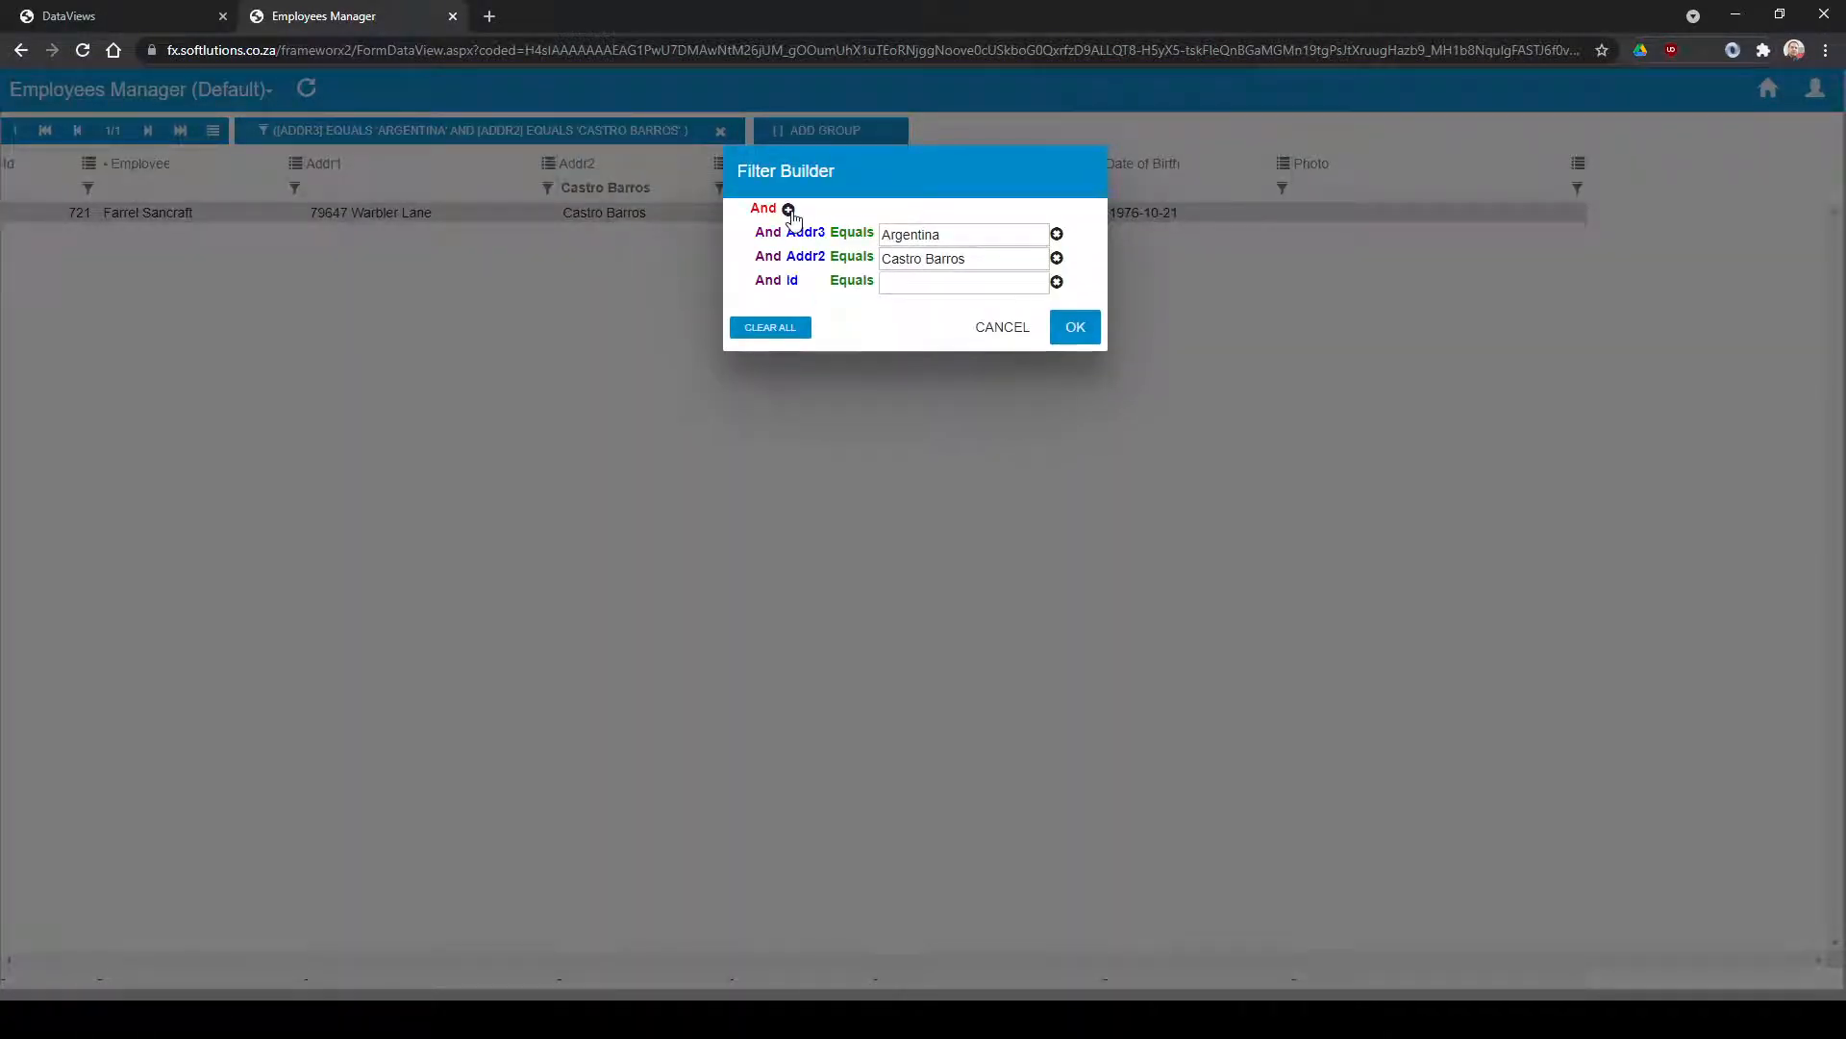
pyautogui.click(775, 280)
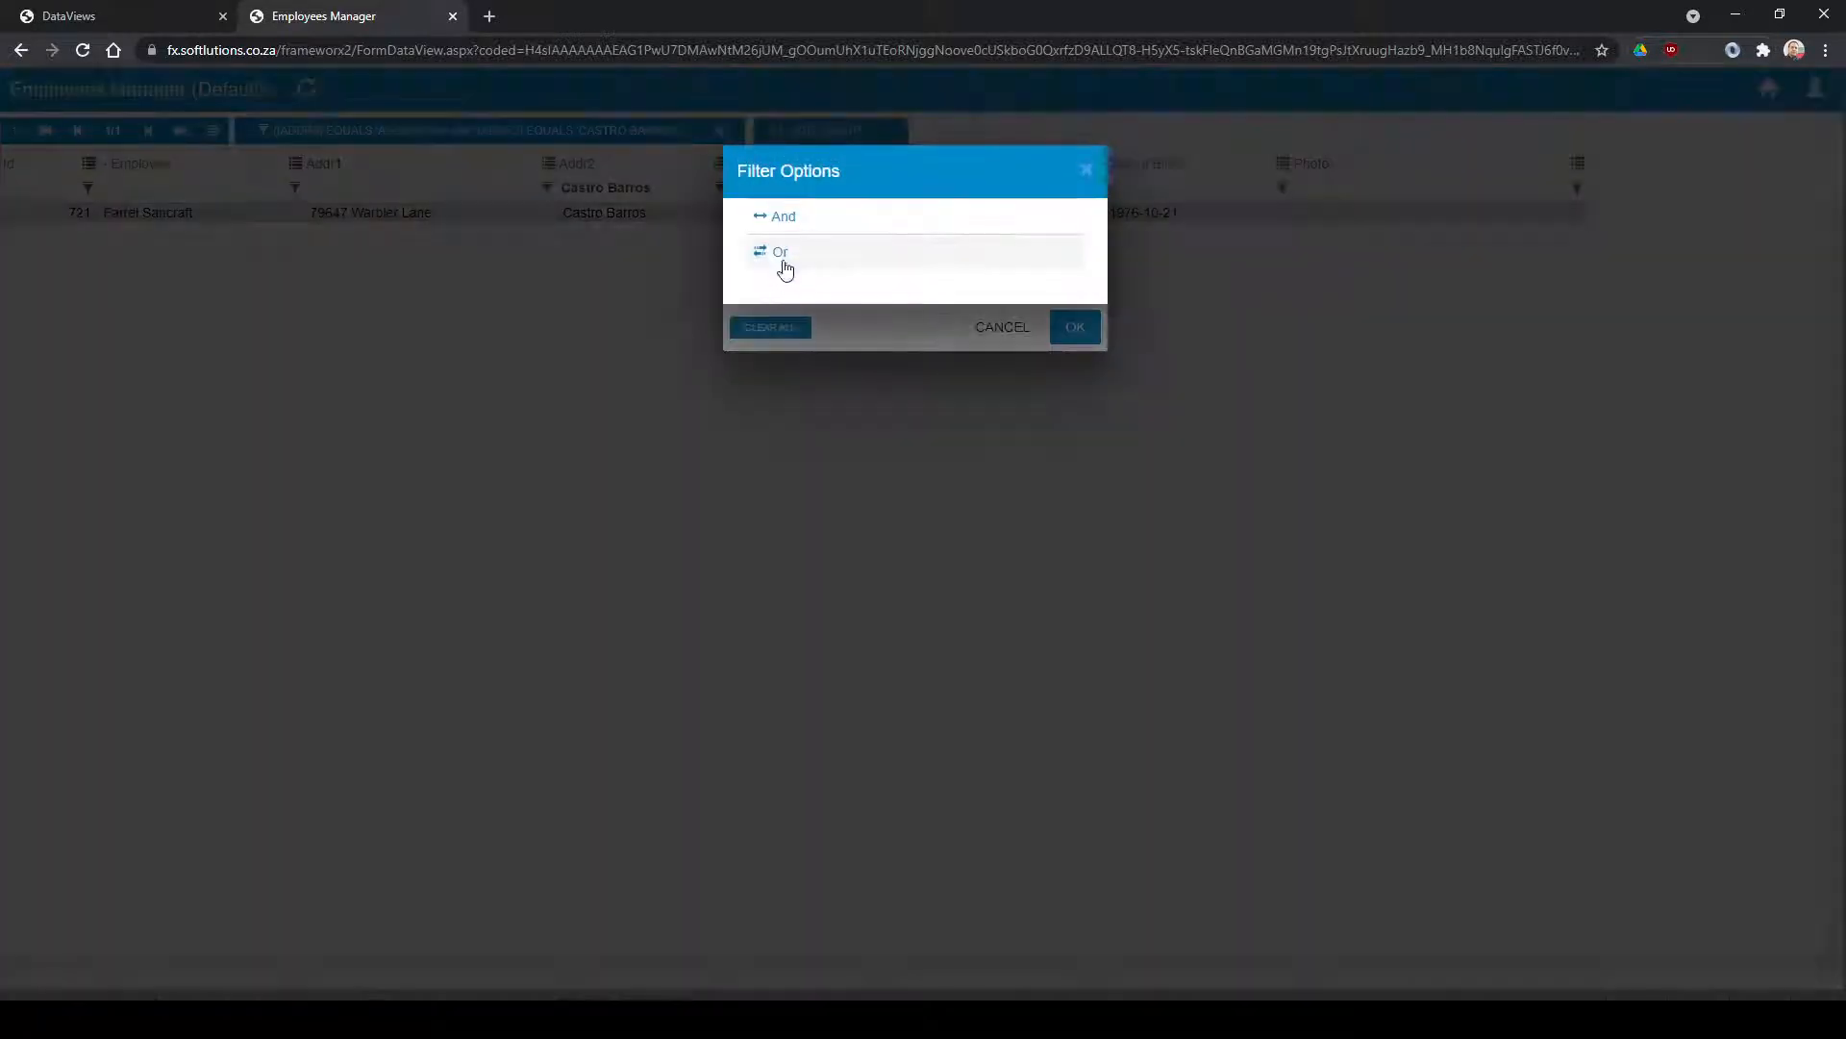
pyautogui.click(778, 258)
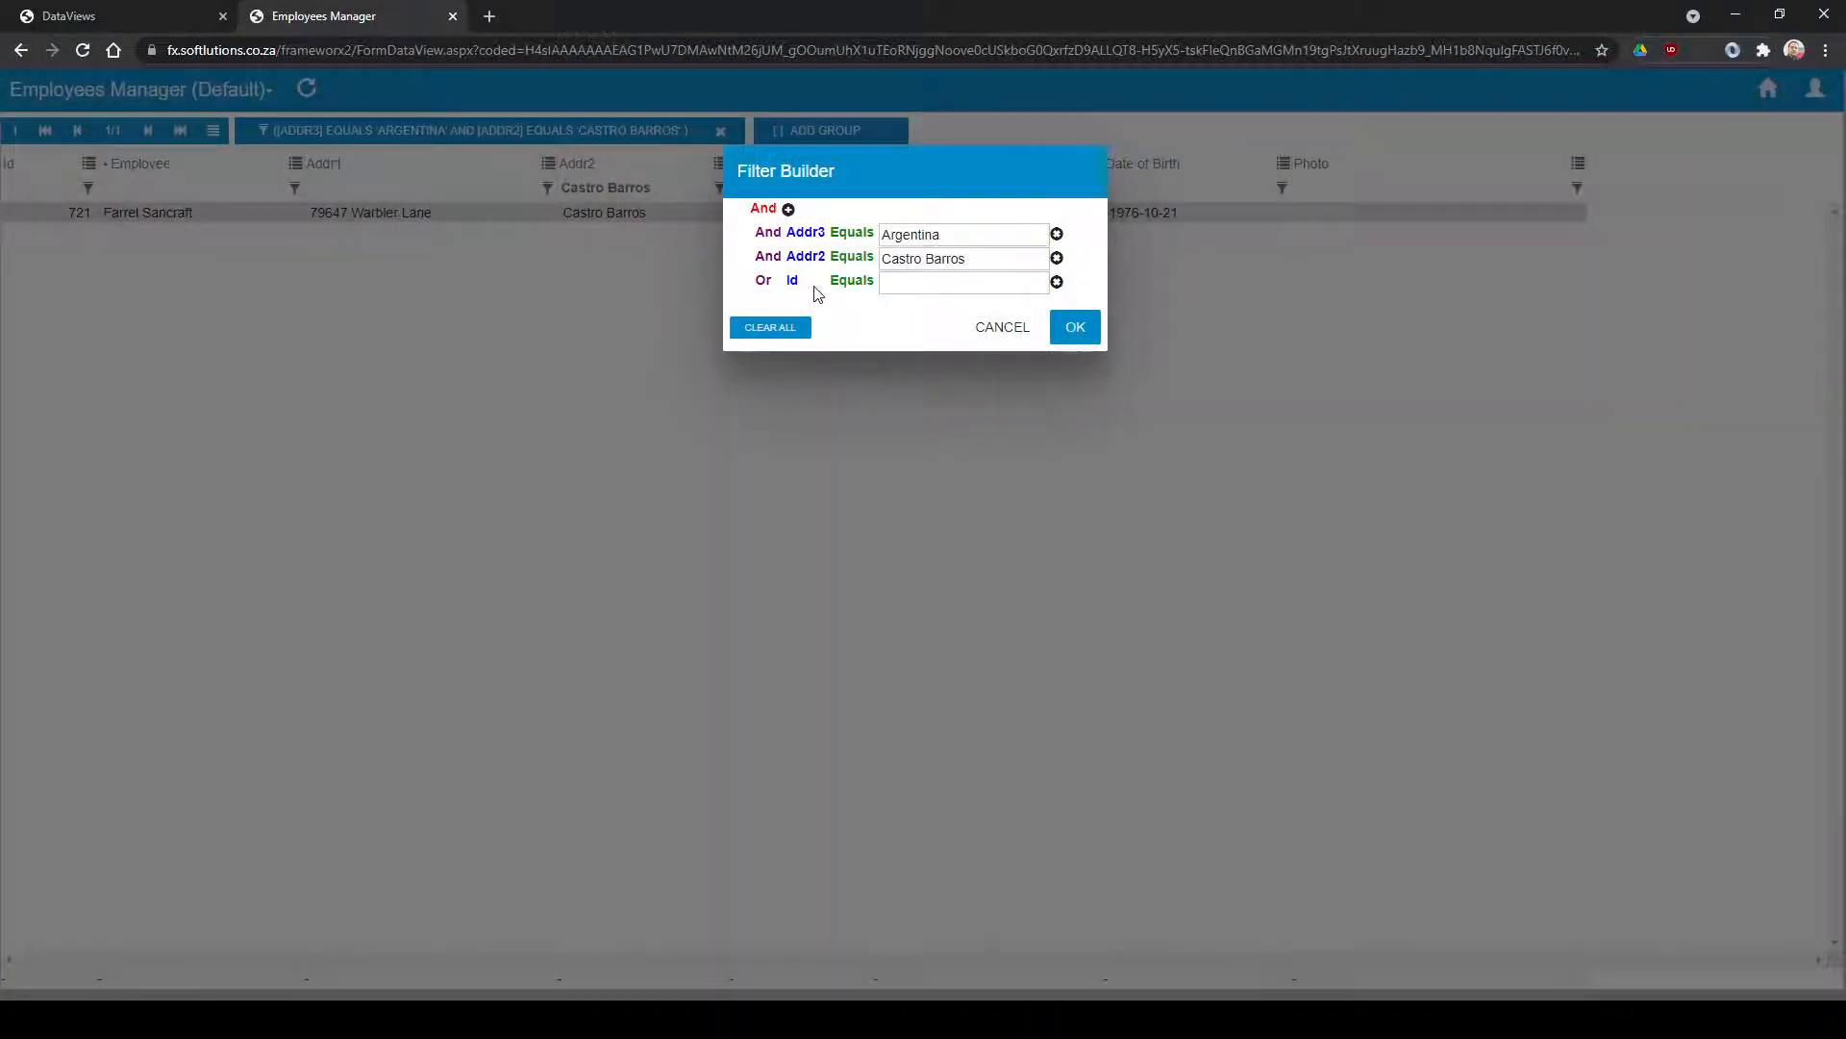
pyautogui.click(793, 283)
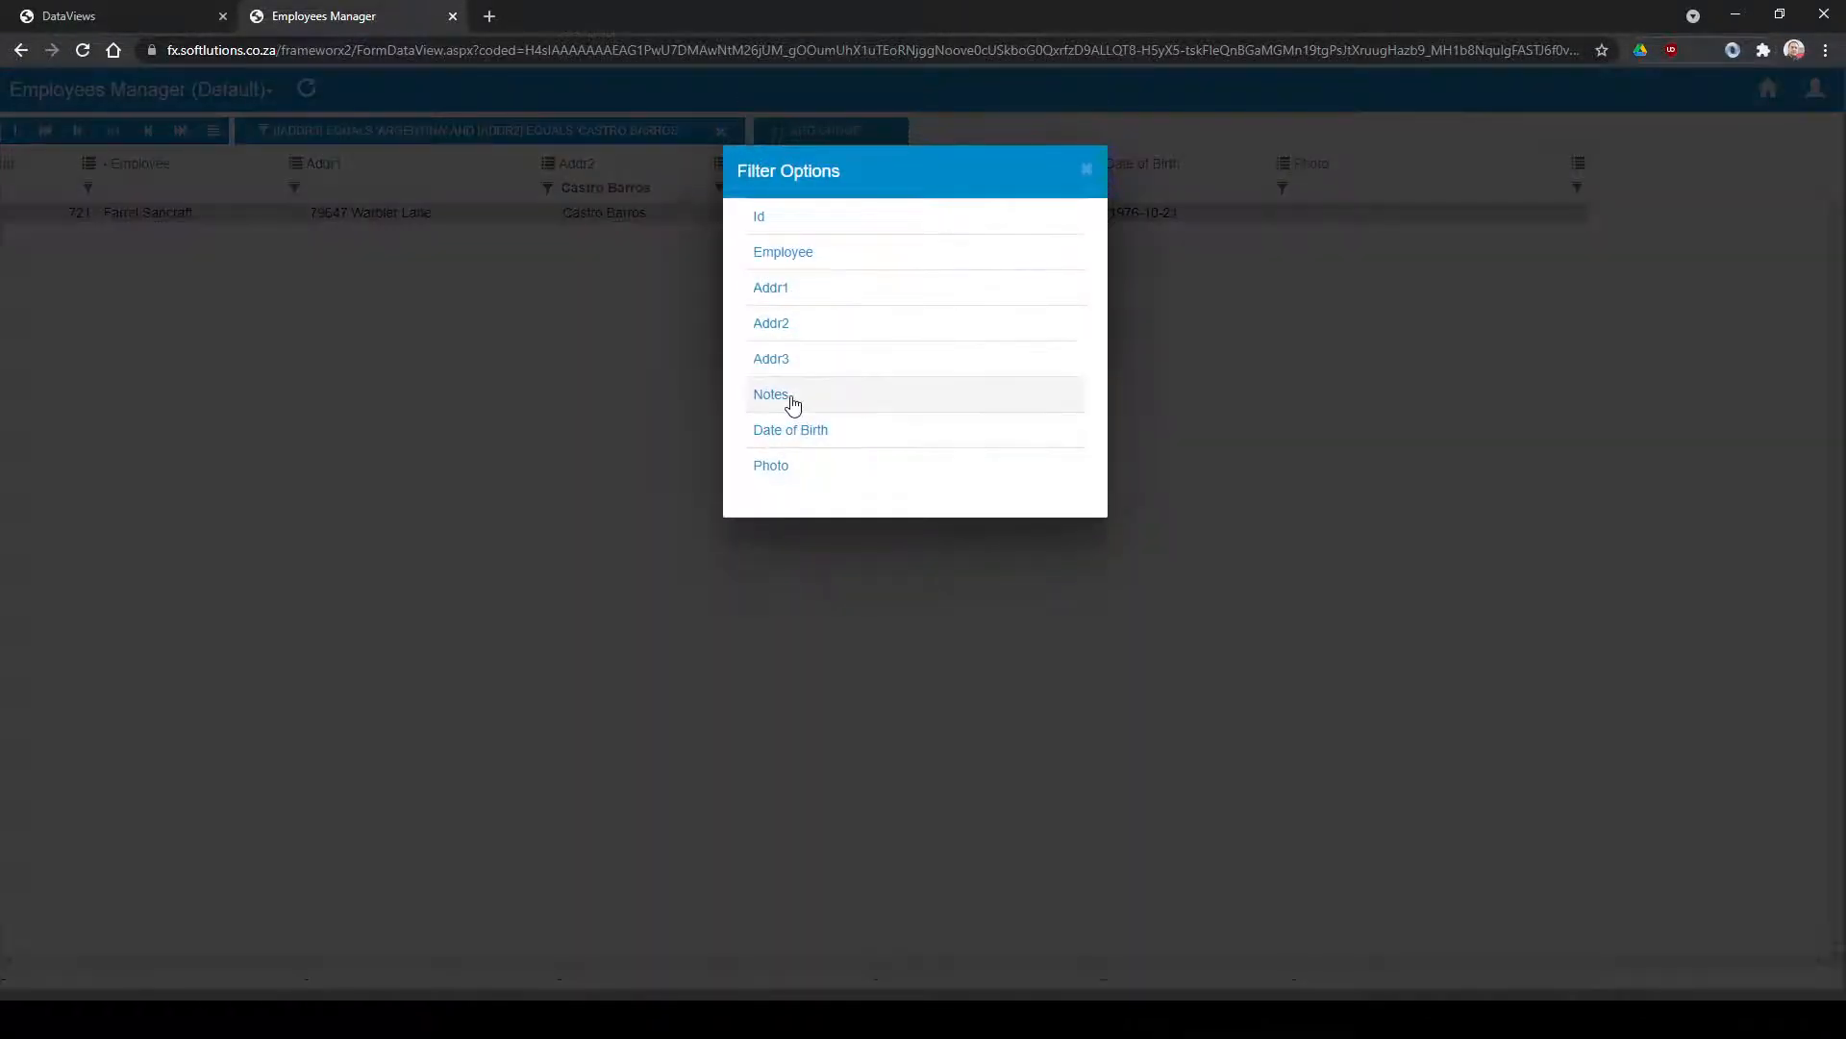
pyautogui.click(792, 402)
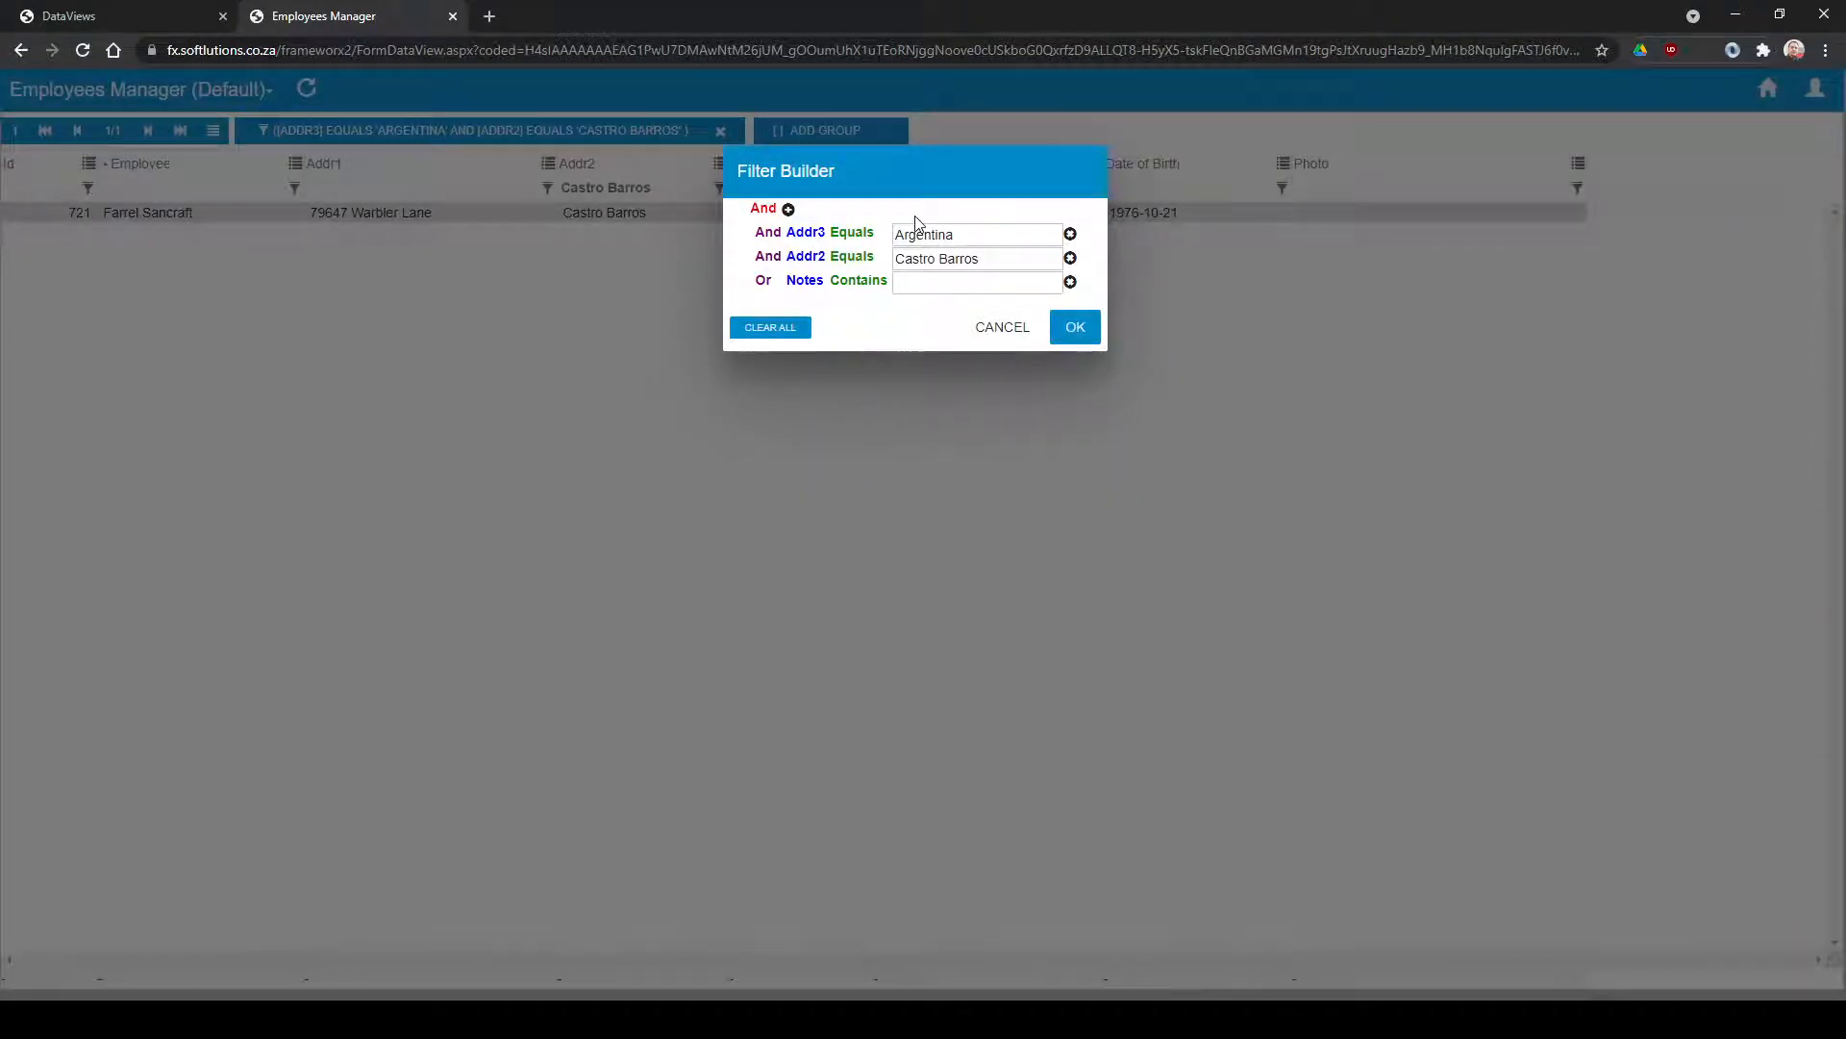
pyautogui.click(1007, 333)
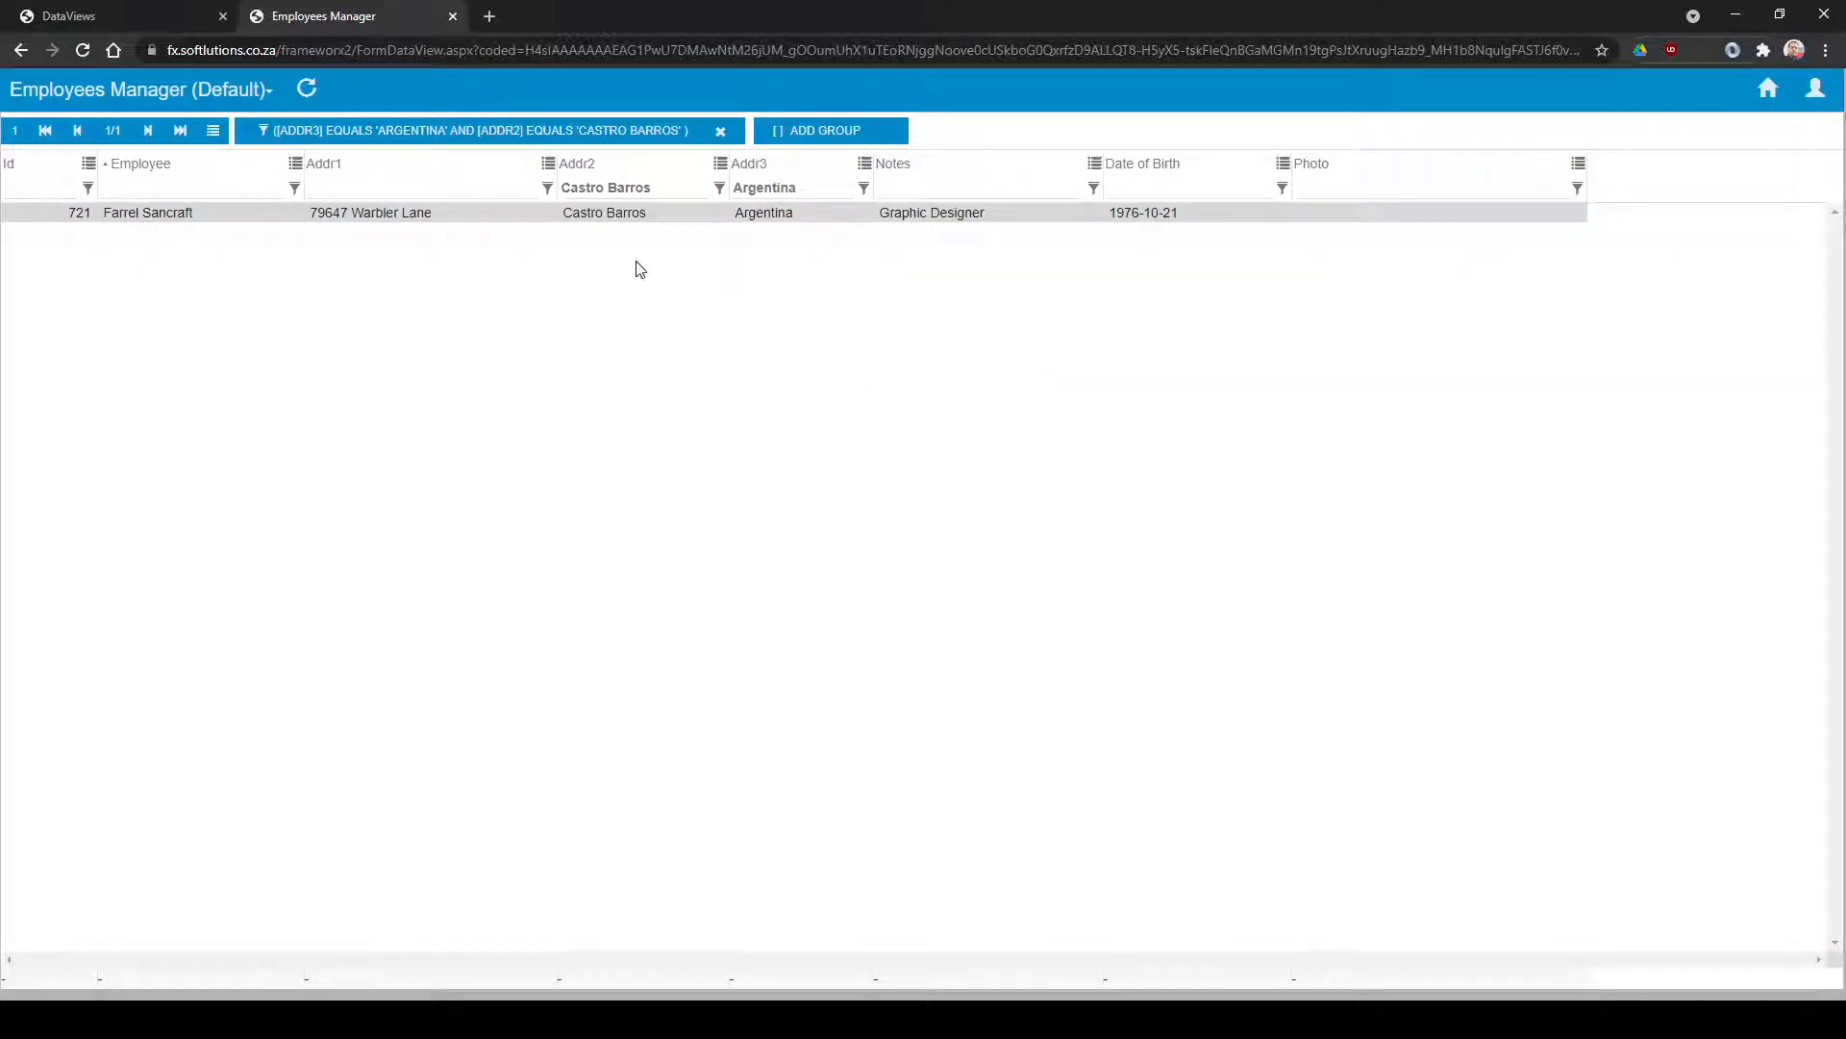
pyautogui.click(720, 131)
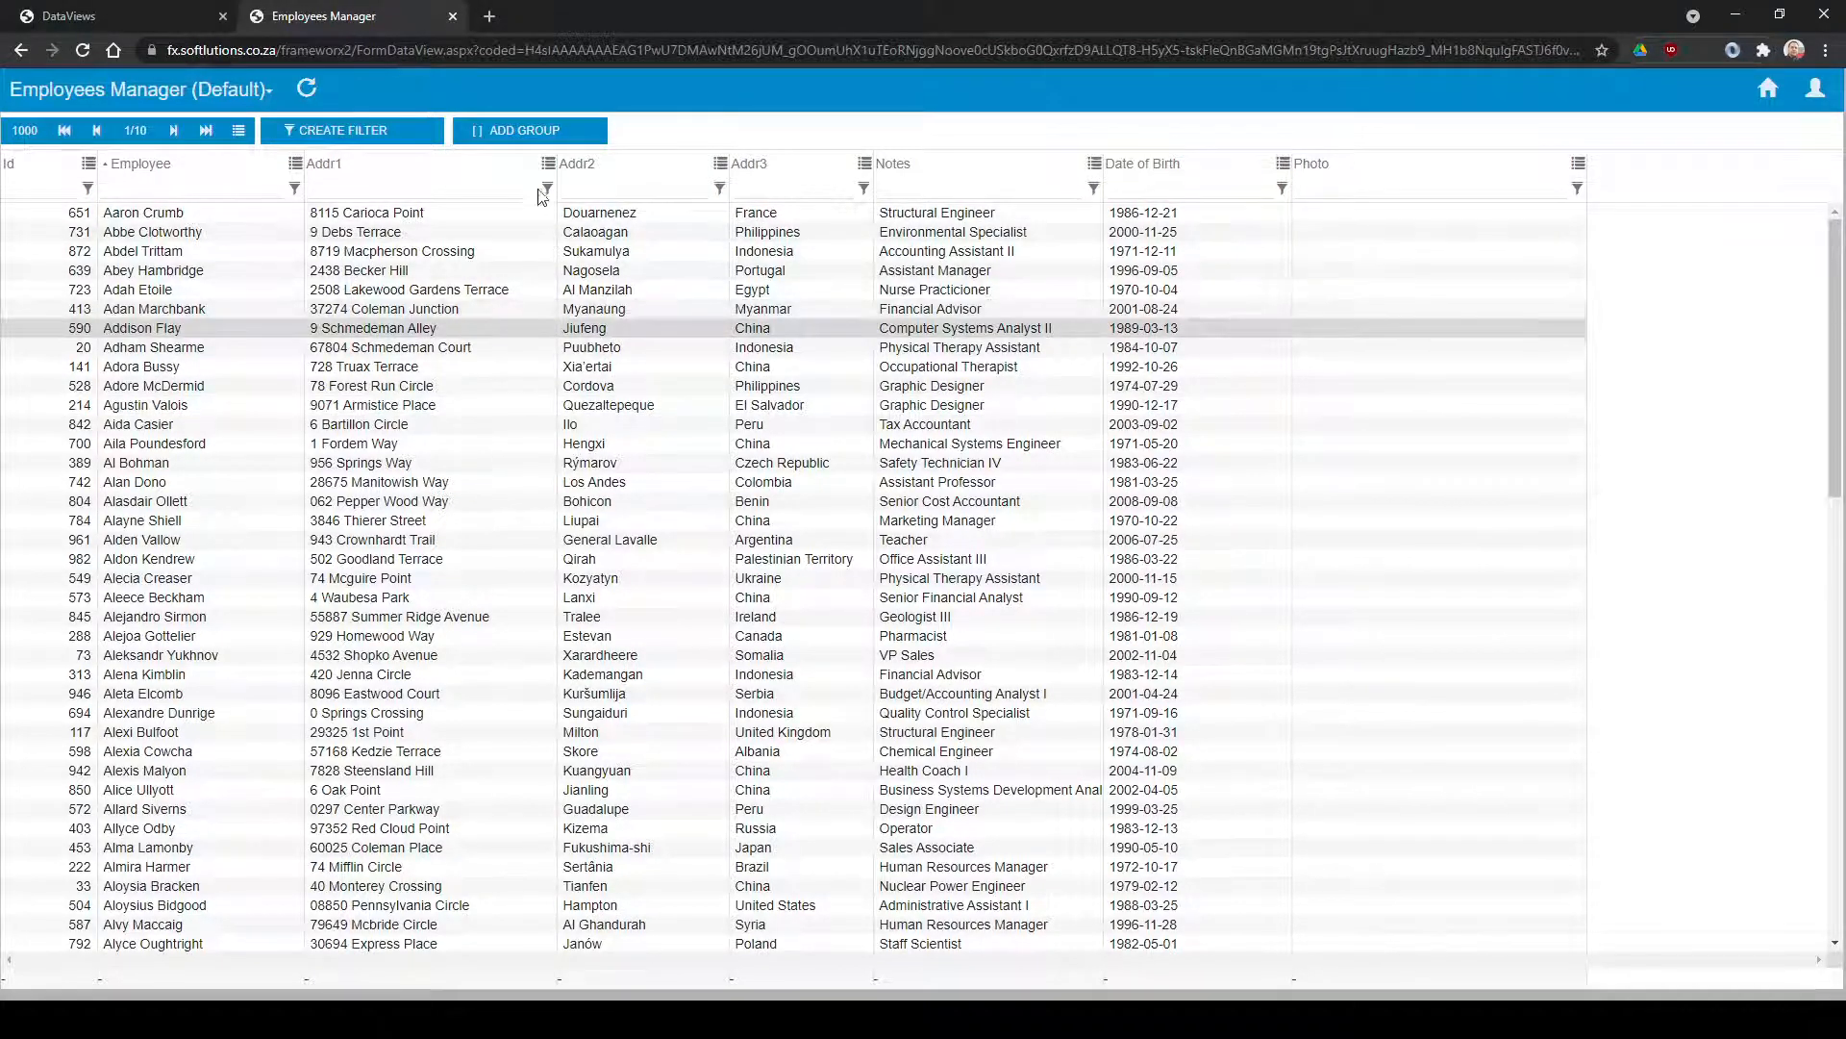
# Group the employee records by Addr3 with the groups expanded by default, and sort them by Addr3 in ascending order.
pyautogui.click(504, 136)
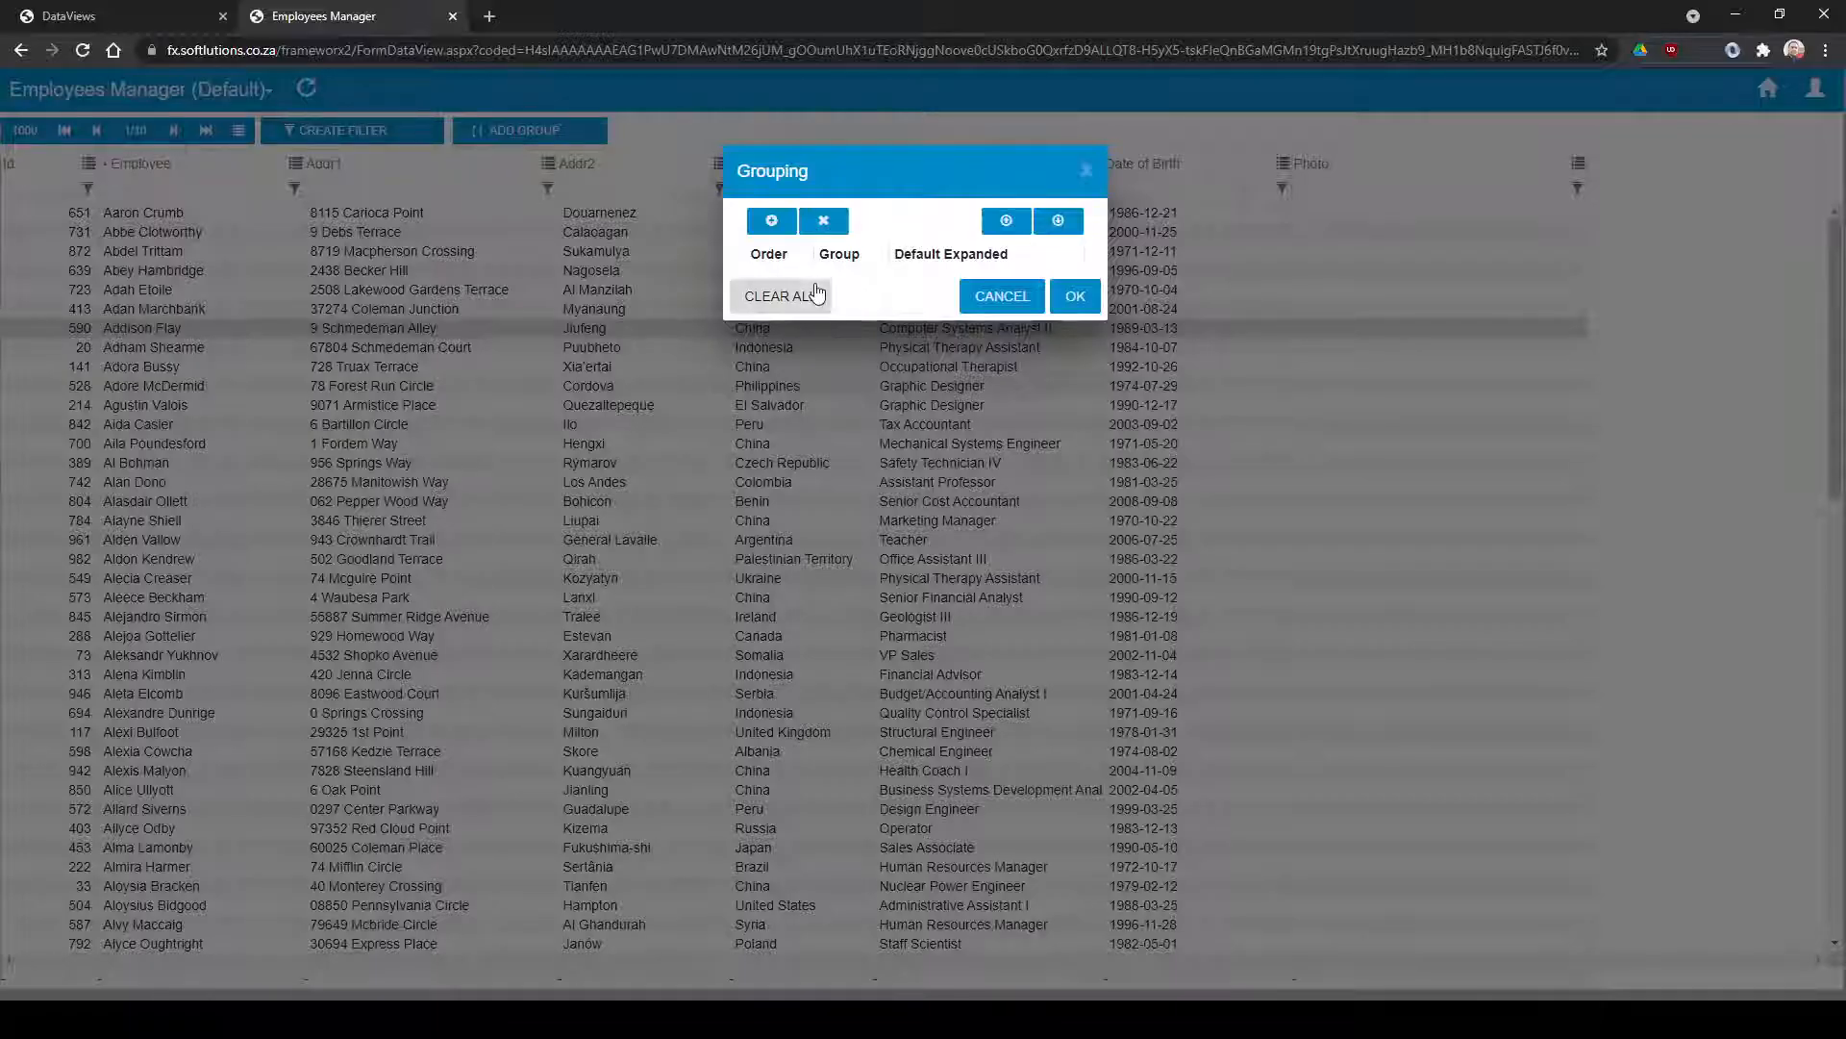
pyautogui.click(773, 226)
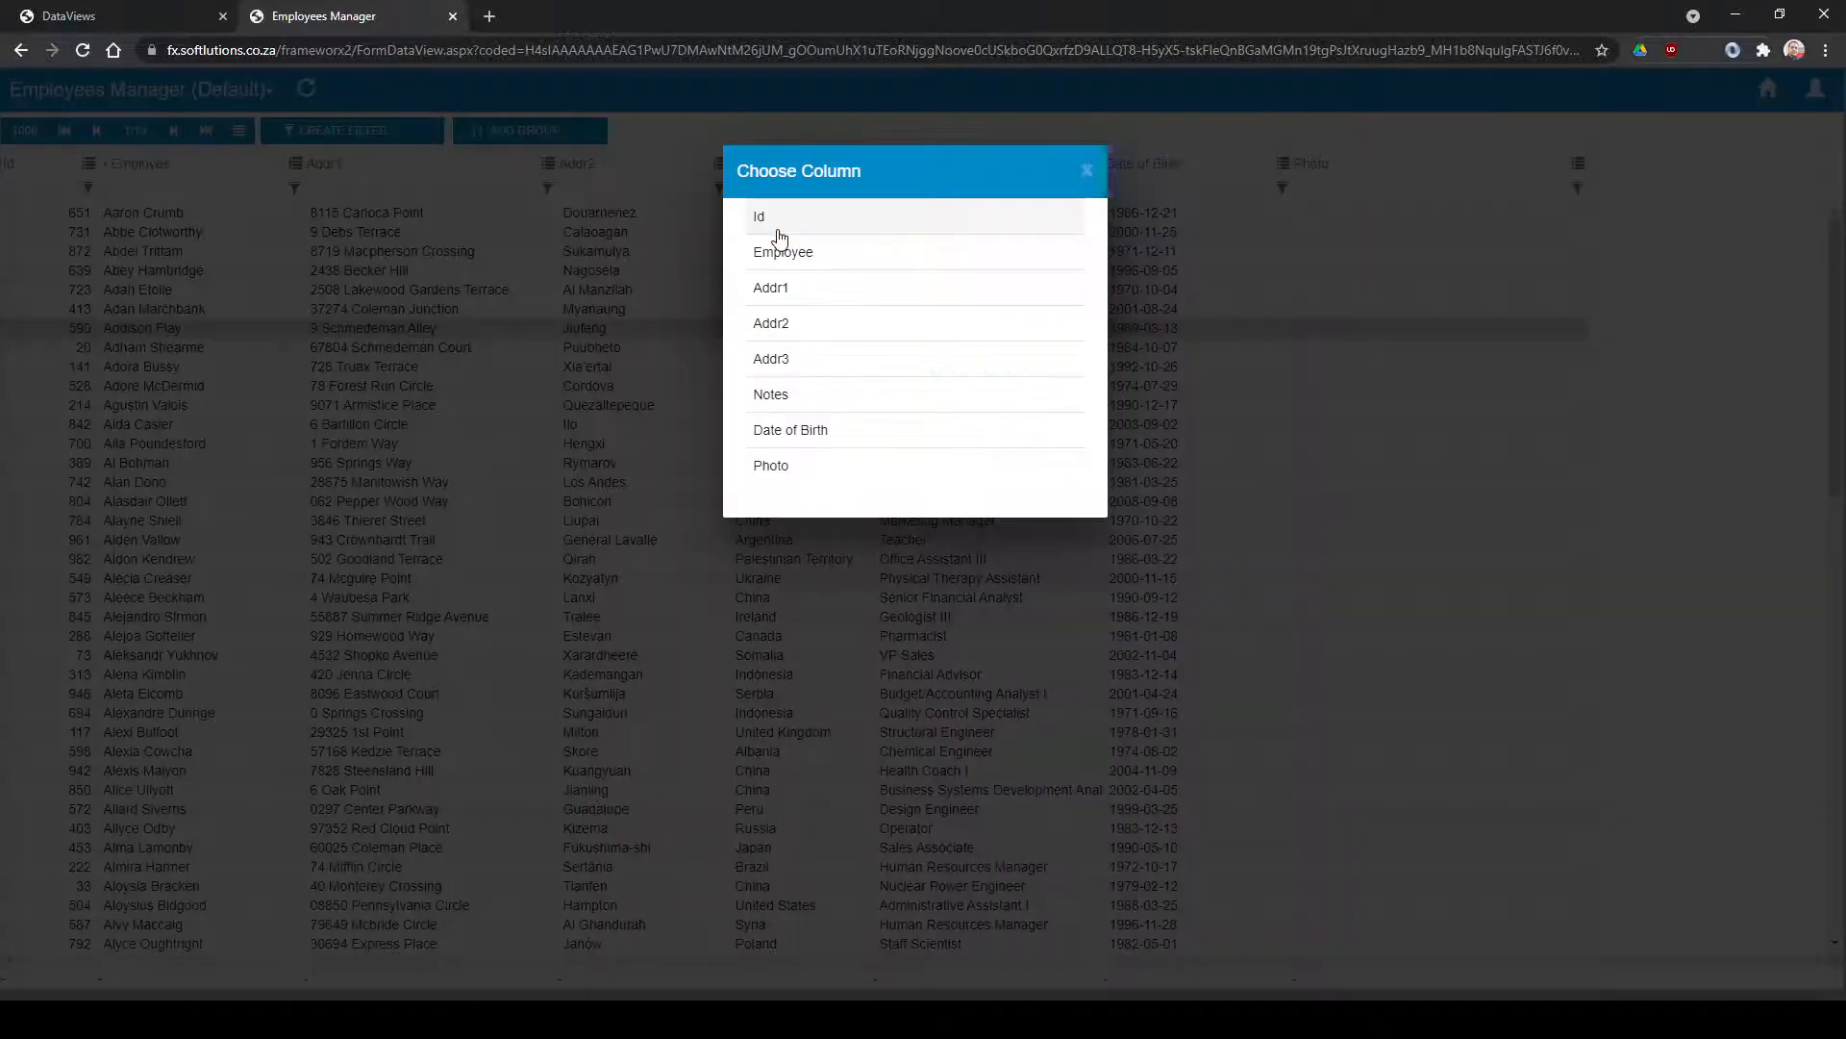
pyautogui.click(769, 362)
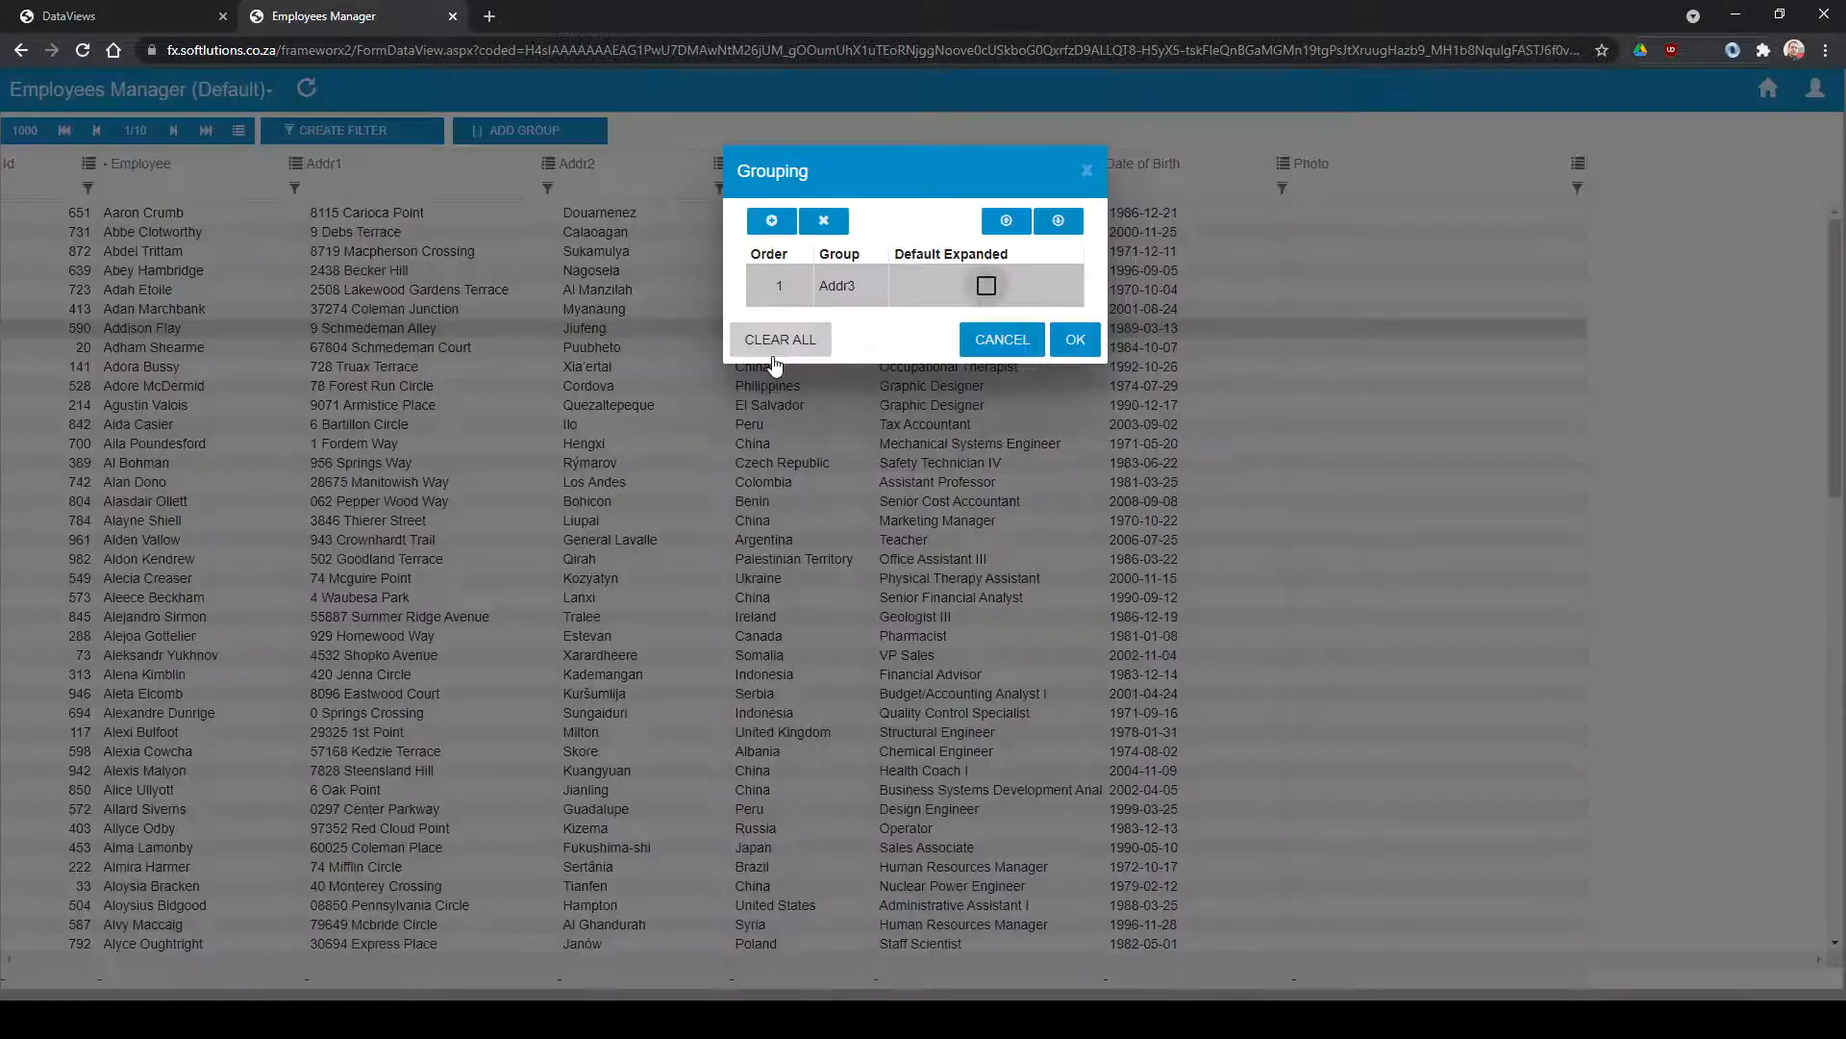
pyautogui.click(987, 285)
pyautogui.click(1075, 339)
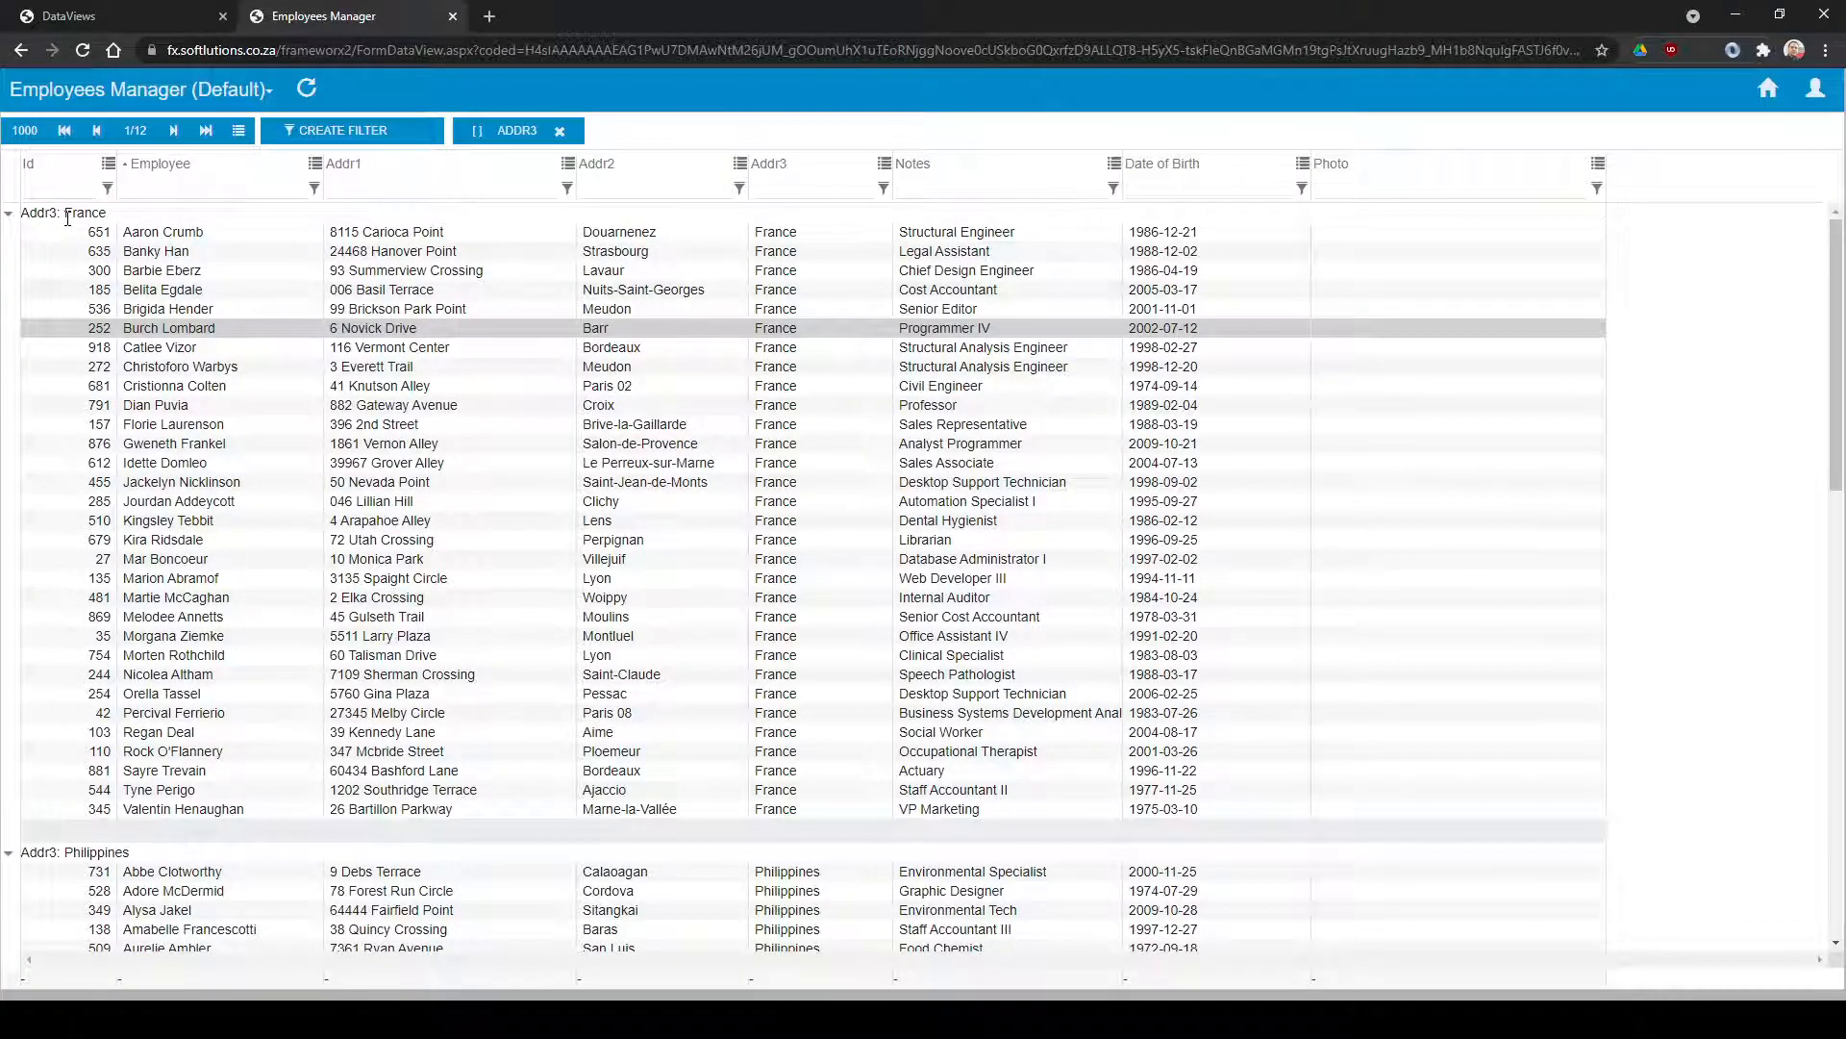
pyautogui.click(779, 166)
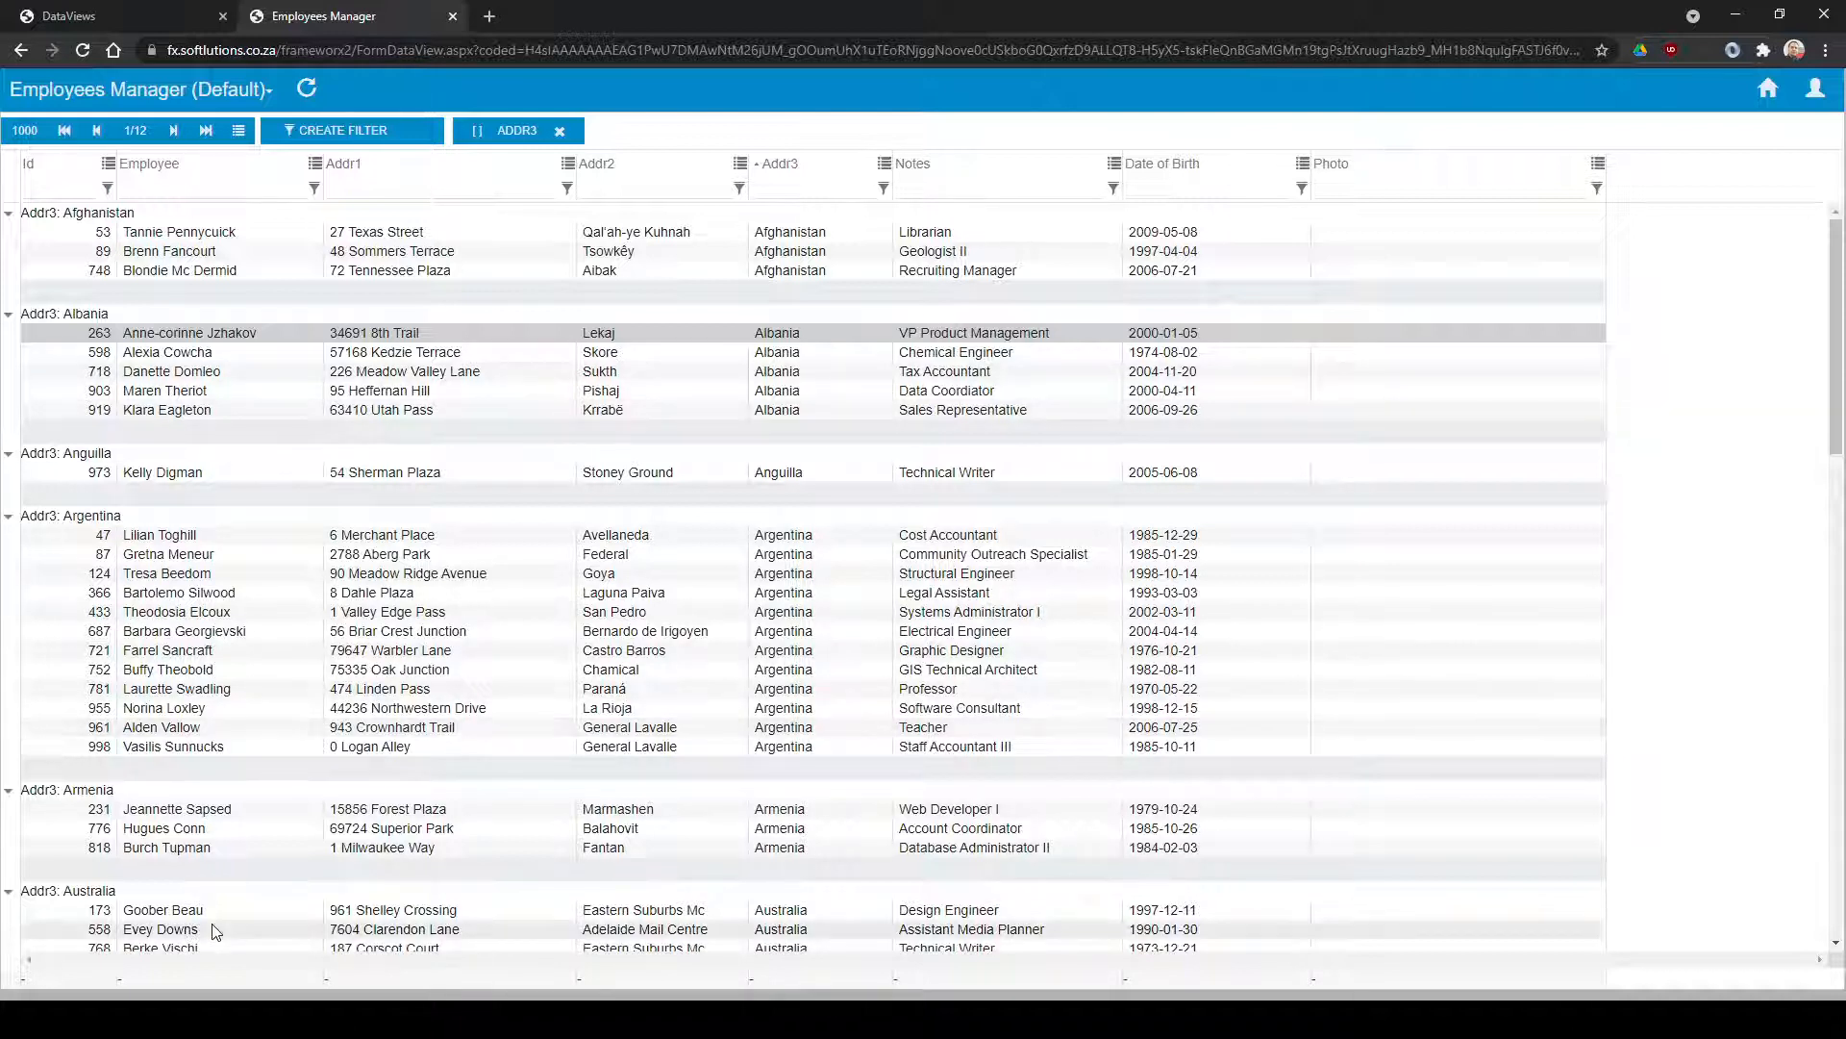
# Add a count summary to the Employee column and collapse the Afghanistan and Albania groups.
pyautogui.click(177, 975)
pyautogui.click(767, 325)
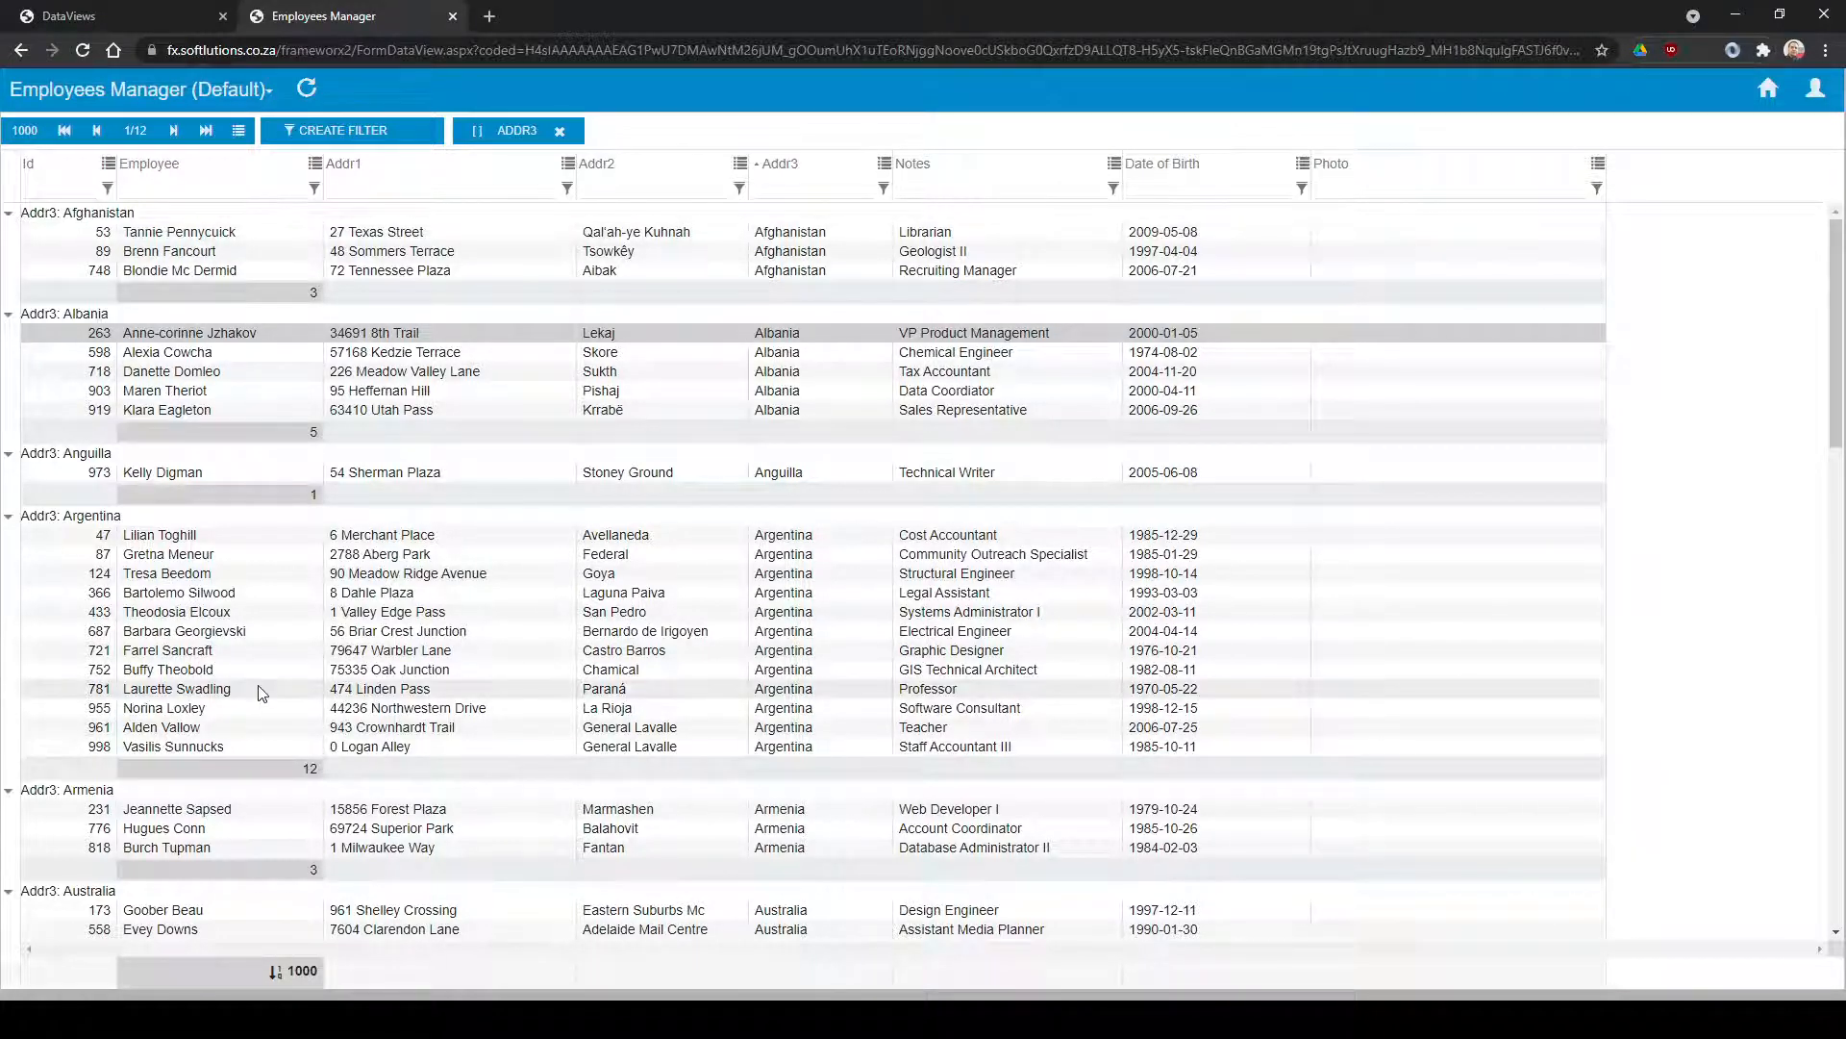
pyautogui.click(9, 215)
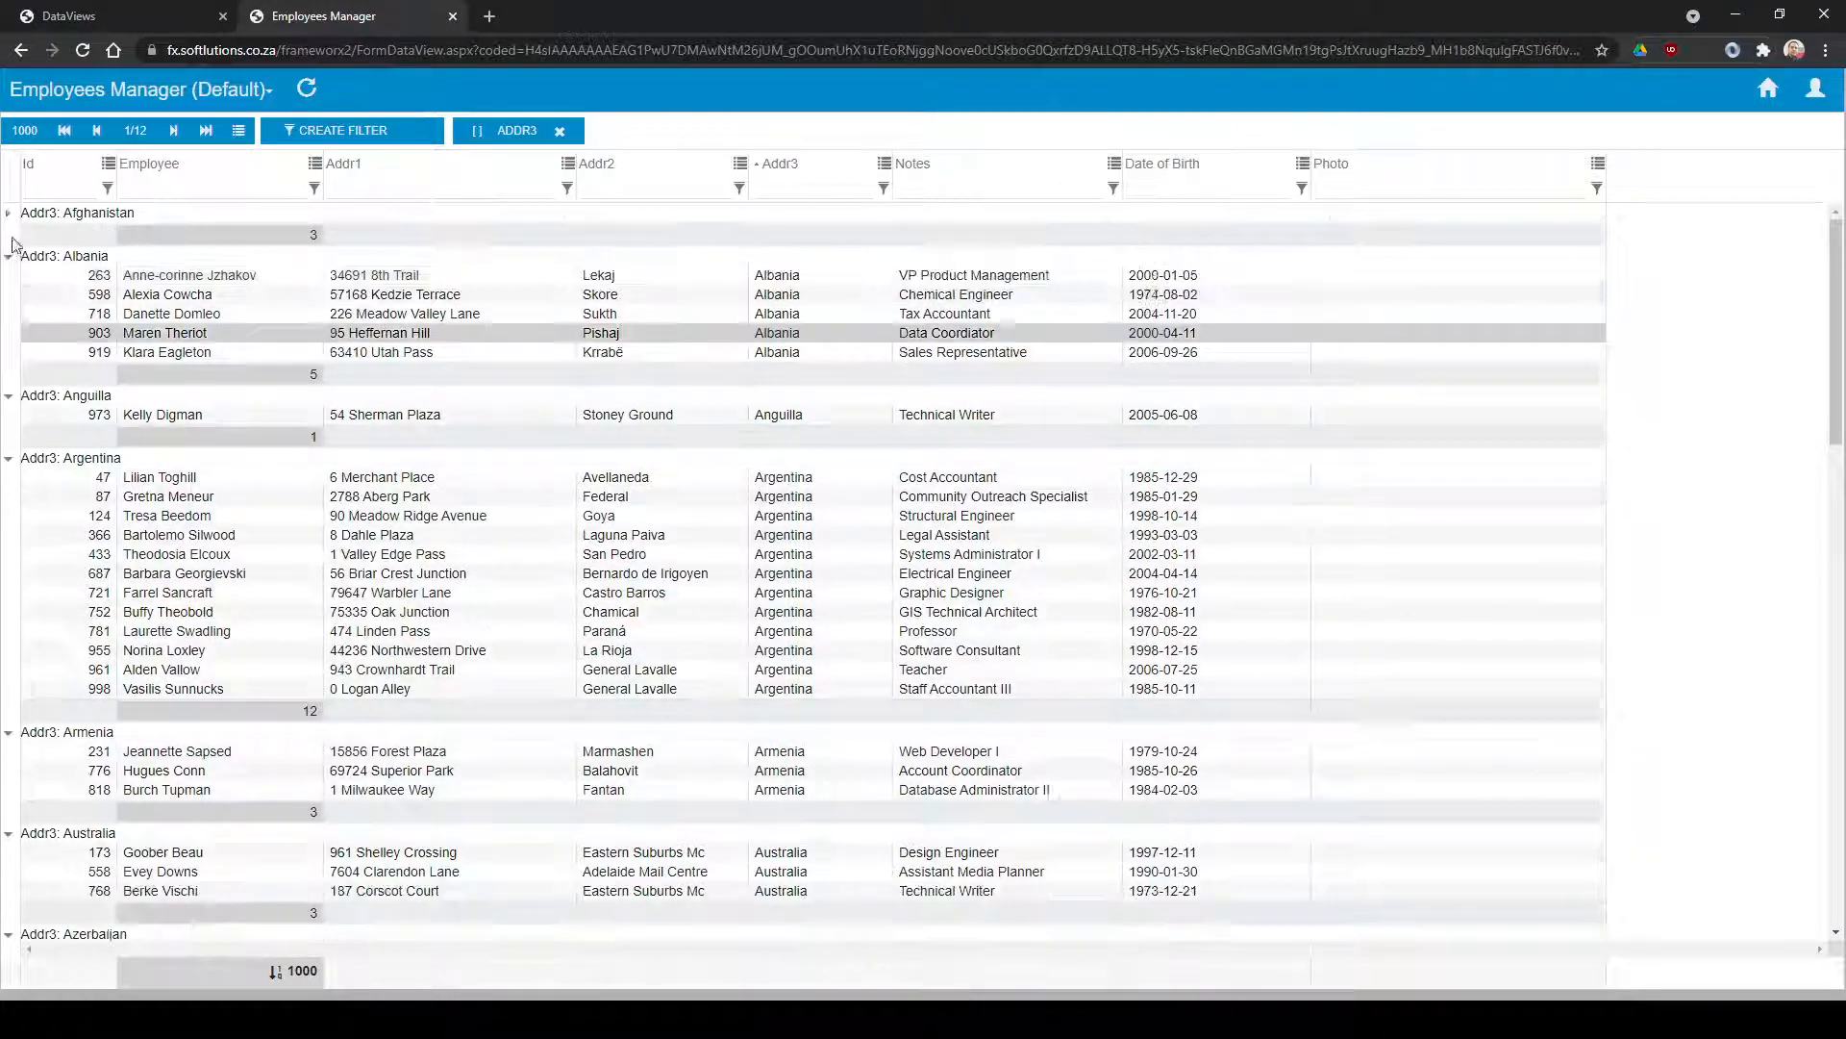
pyautogui.click(8, 257)
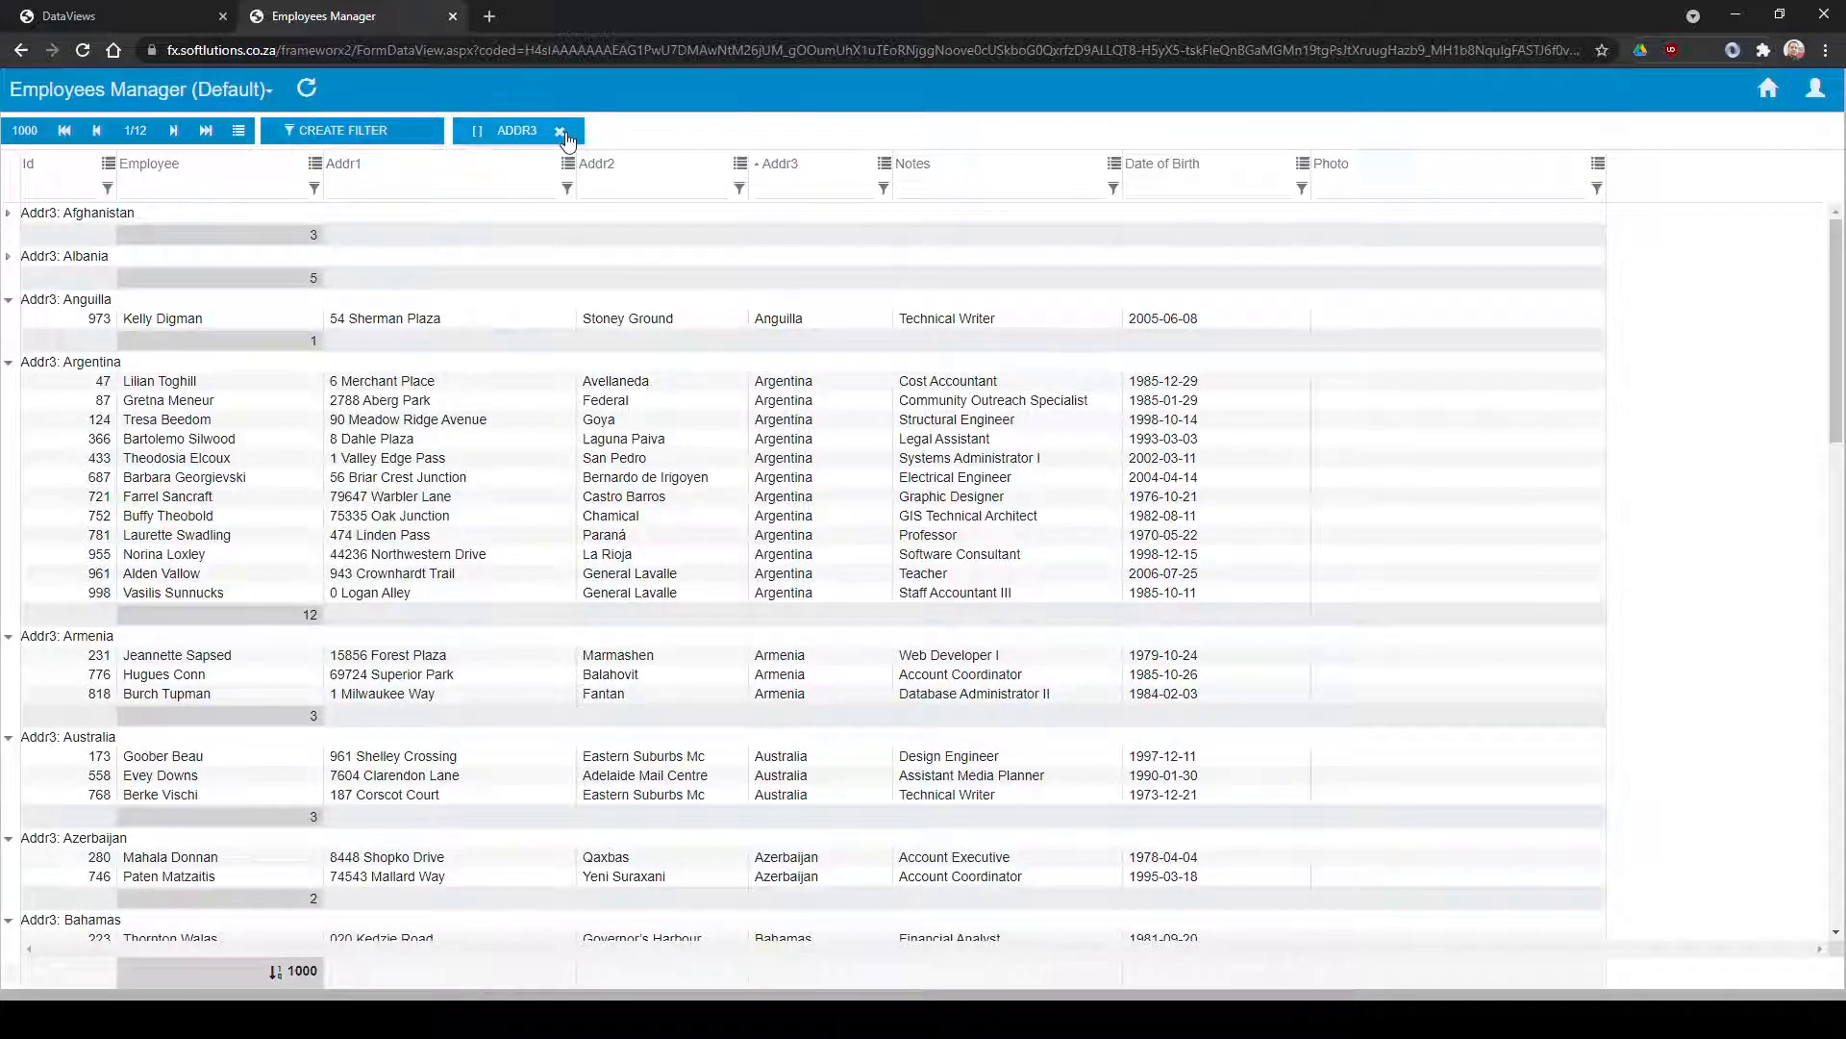
# Add Addr2 as a second grouping level under Addr3 and turn off default expansion for the Addr3 groups.
pyautogui.click(487, 128)
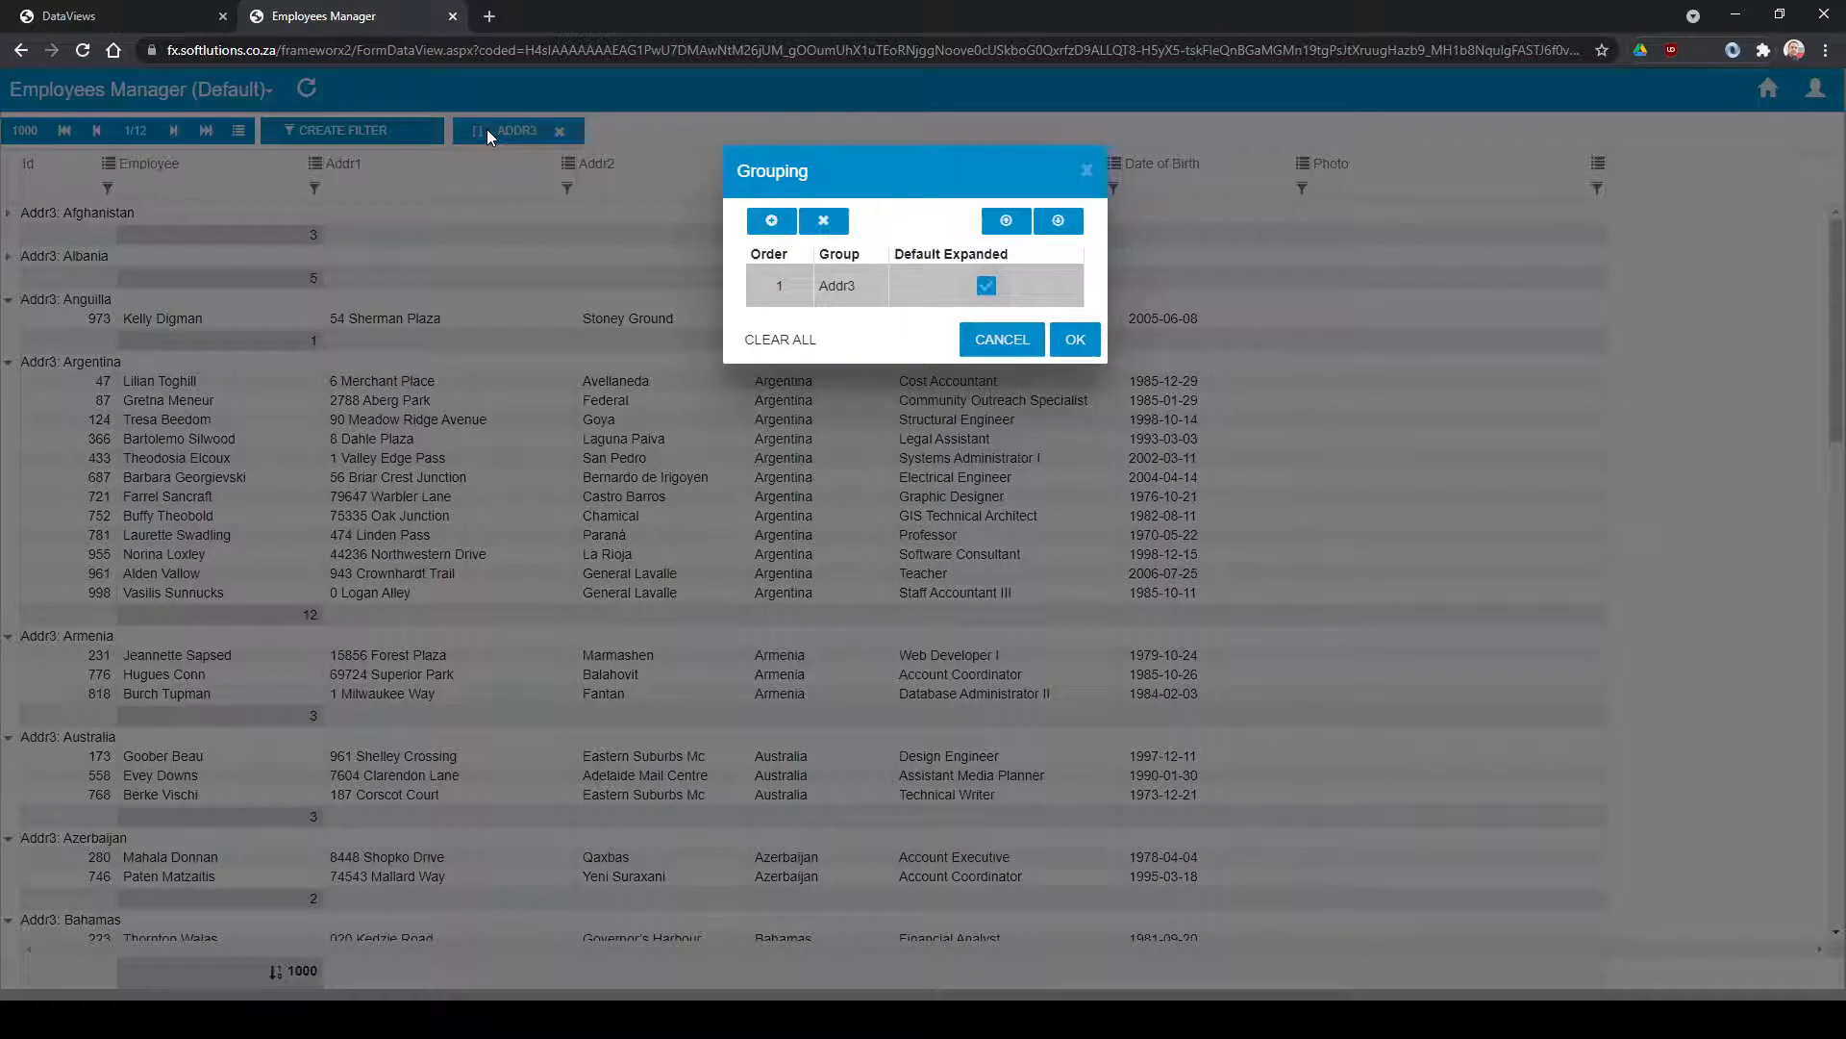
pyautogui.click(773, 221)
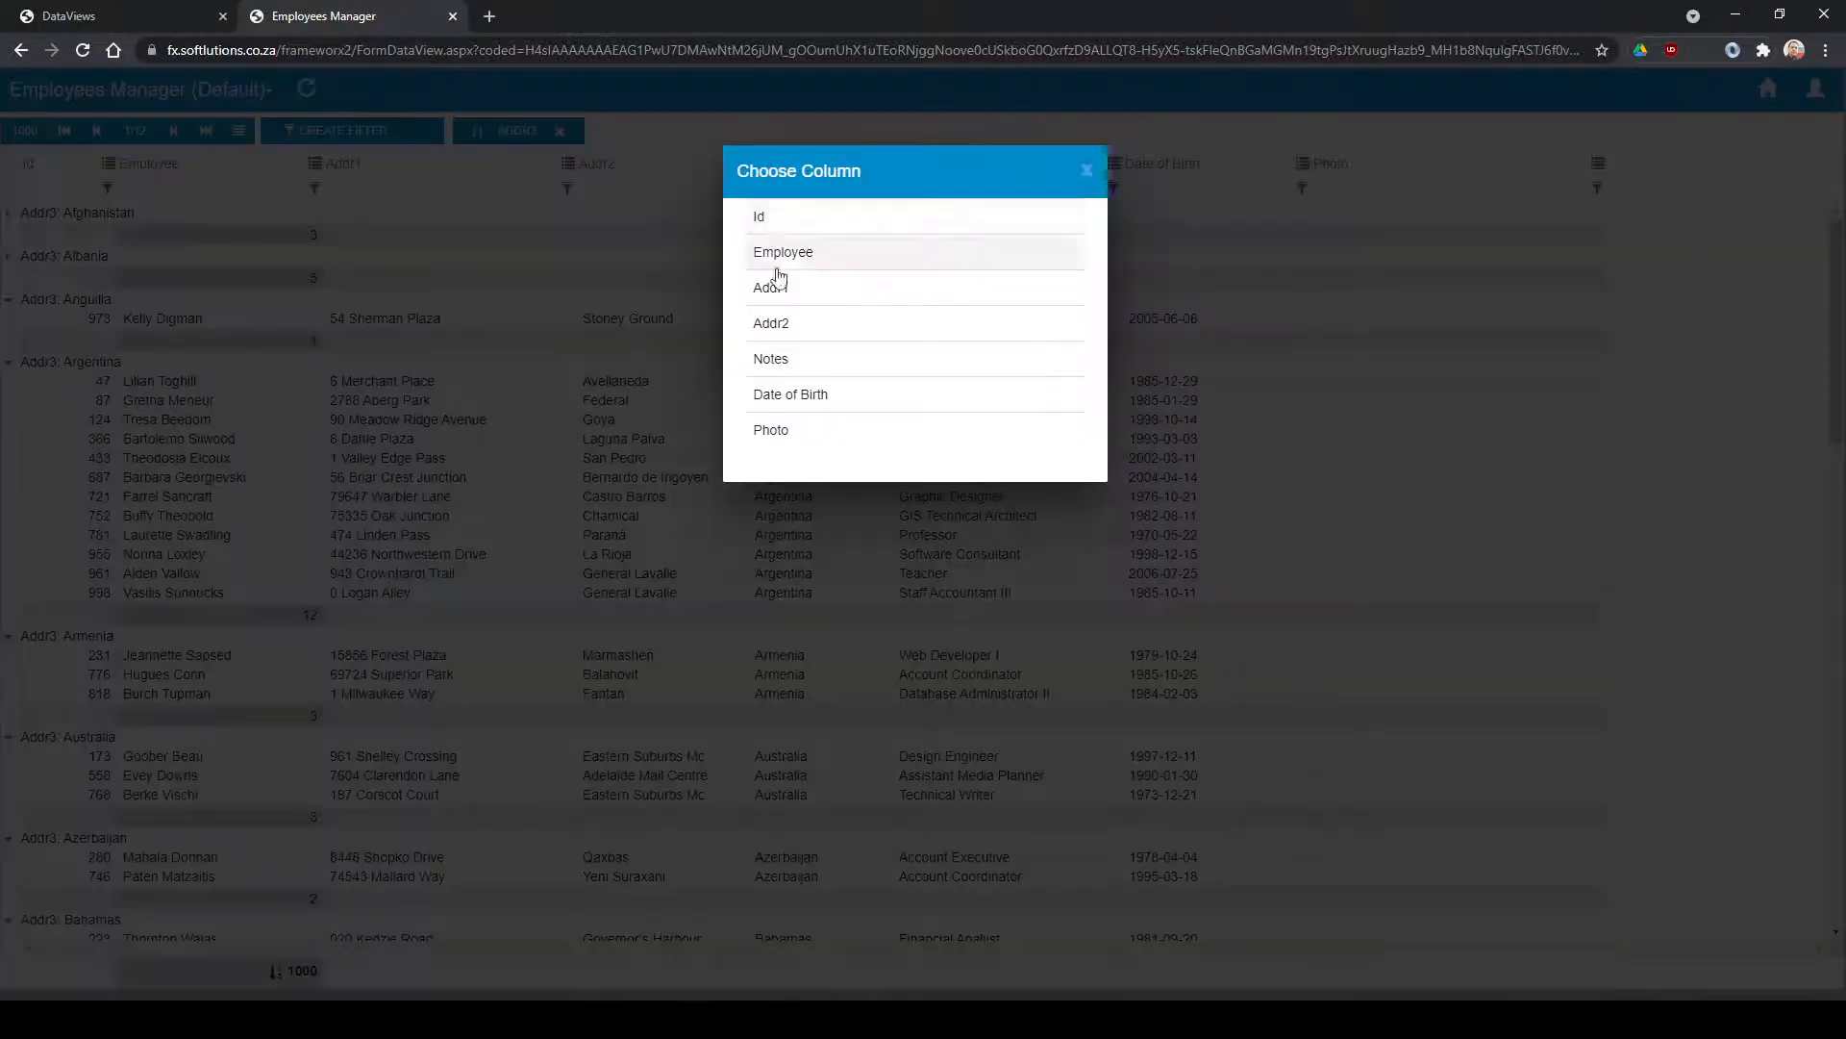
pyautogui.click(773, 327)
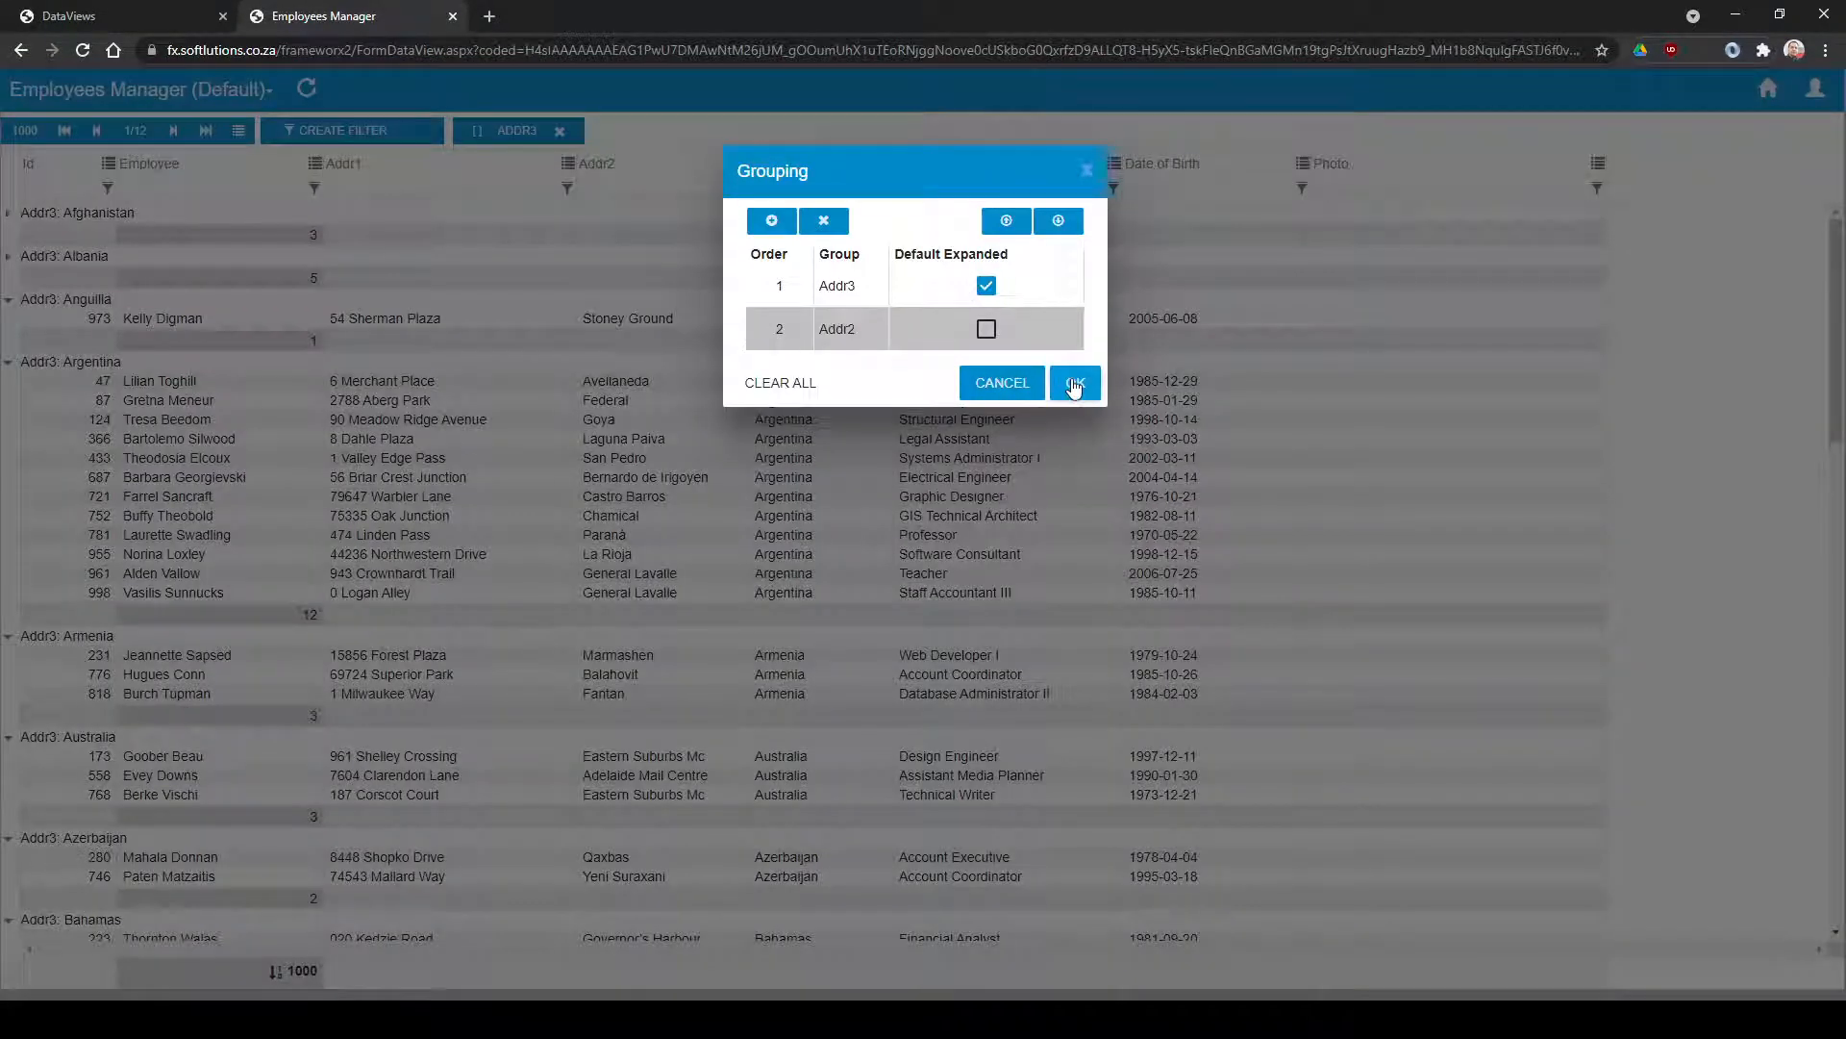
pyautogui.click(993, 288)
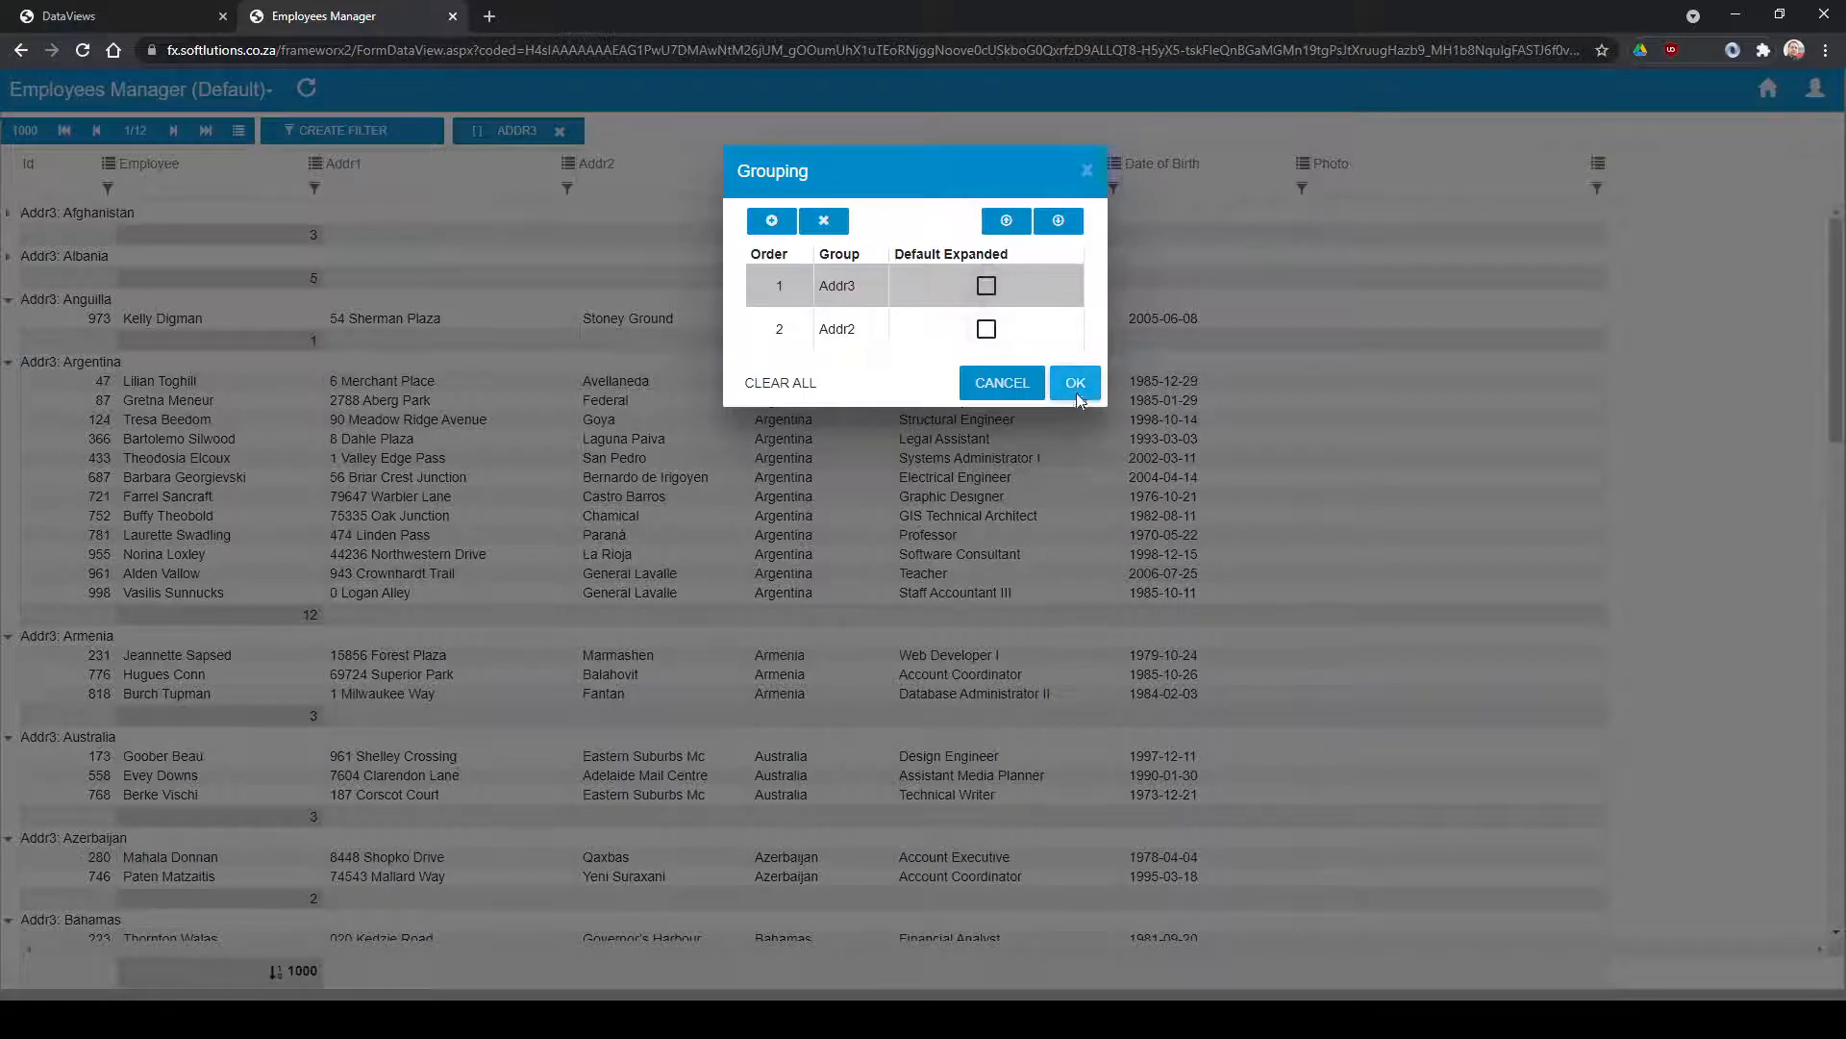
pyautogui.click(1076, 390)
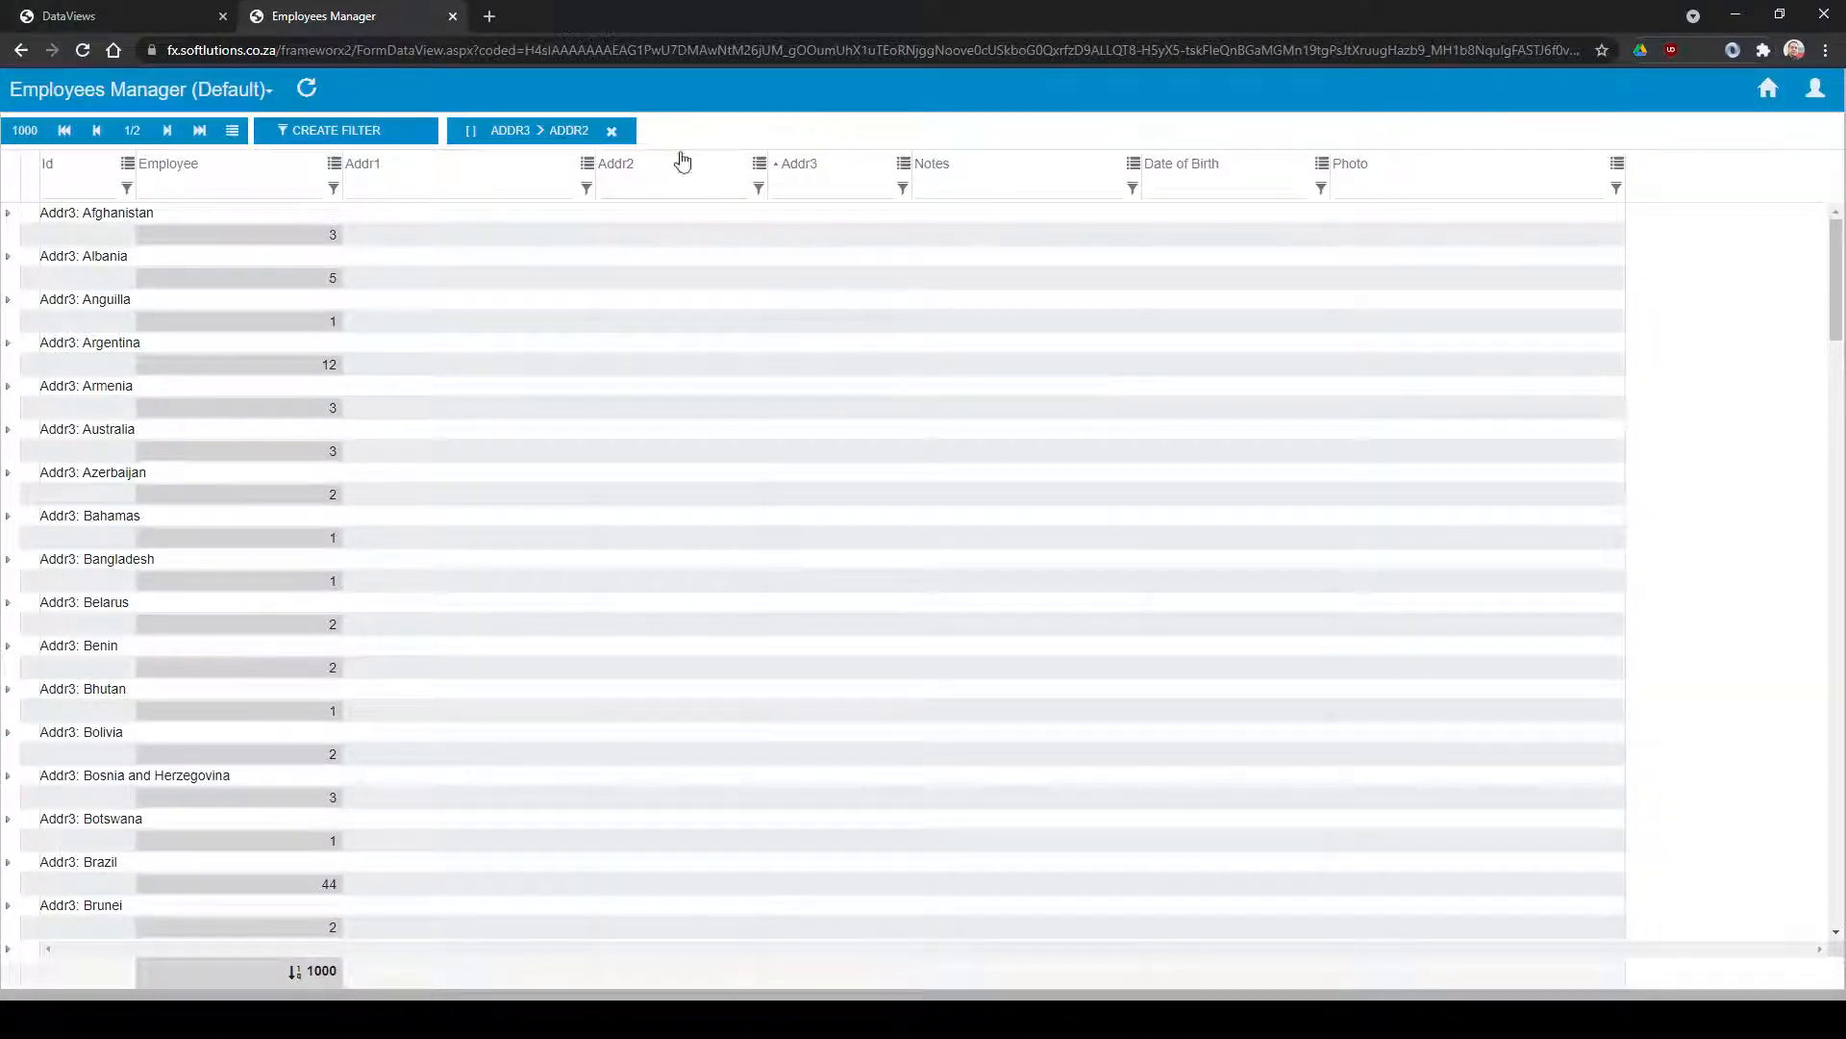
# Remove all grouping from the employee records and sort them by Employee in ascending order.
pyautogui.click(612, 132)
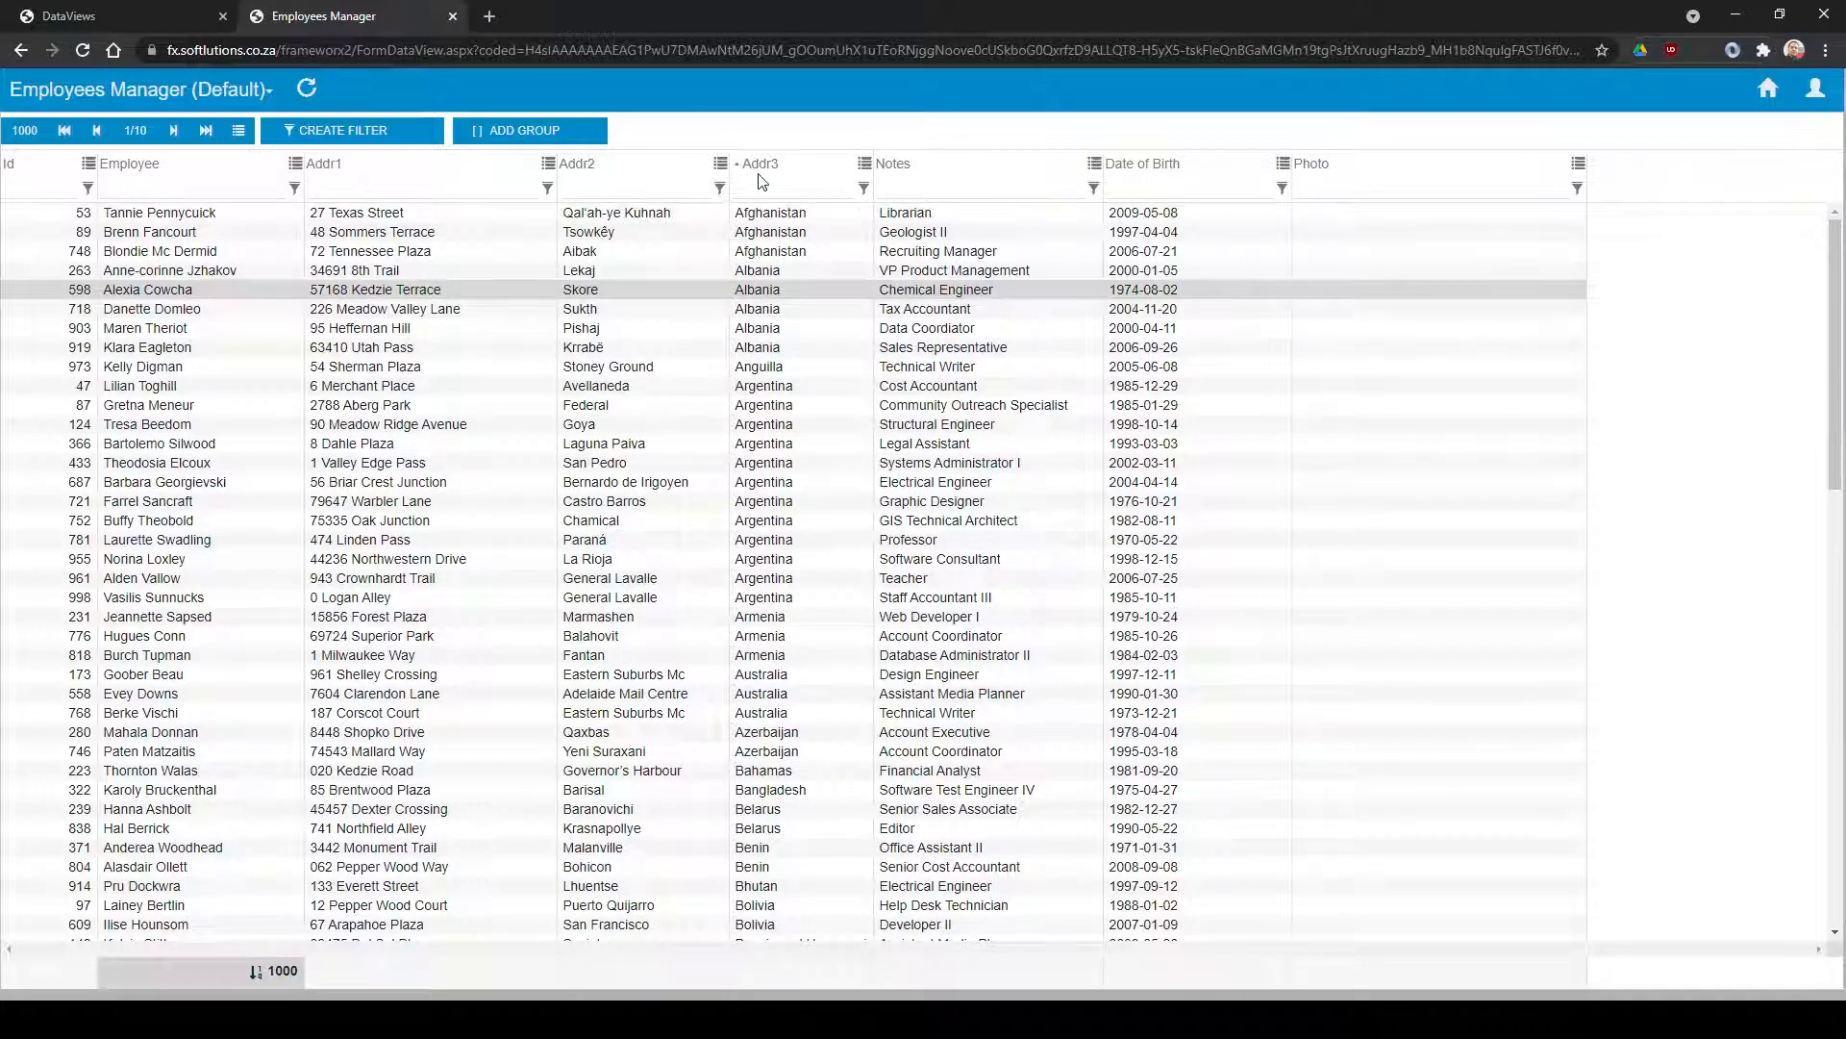
pyautogui.click(127, 164)
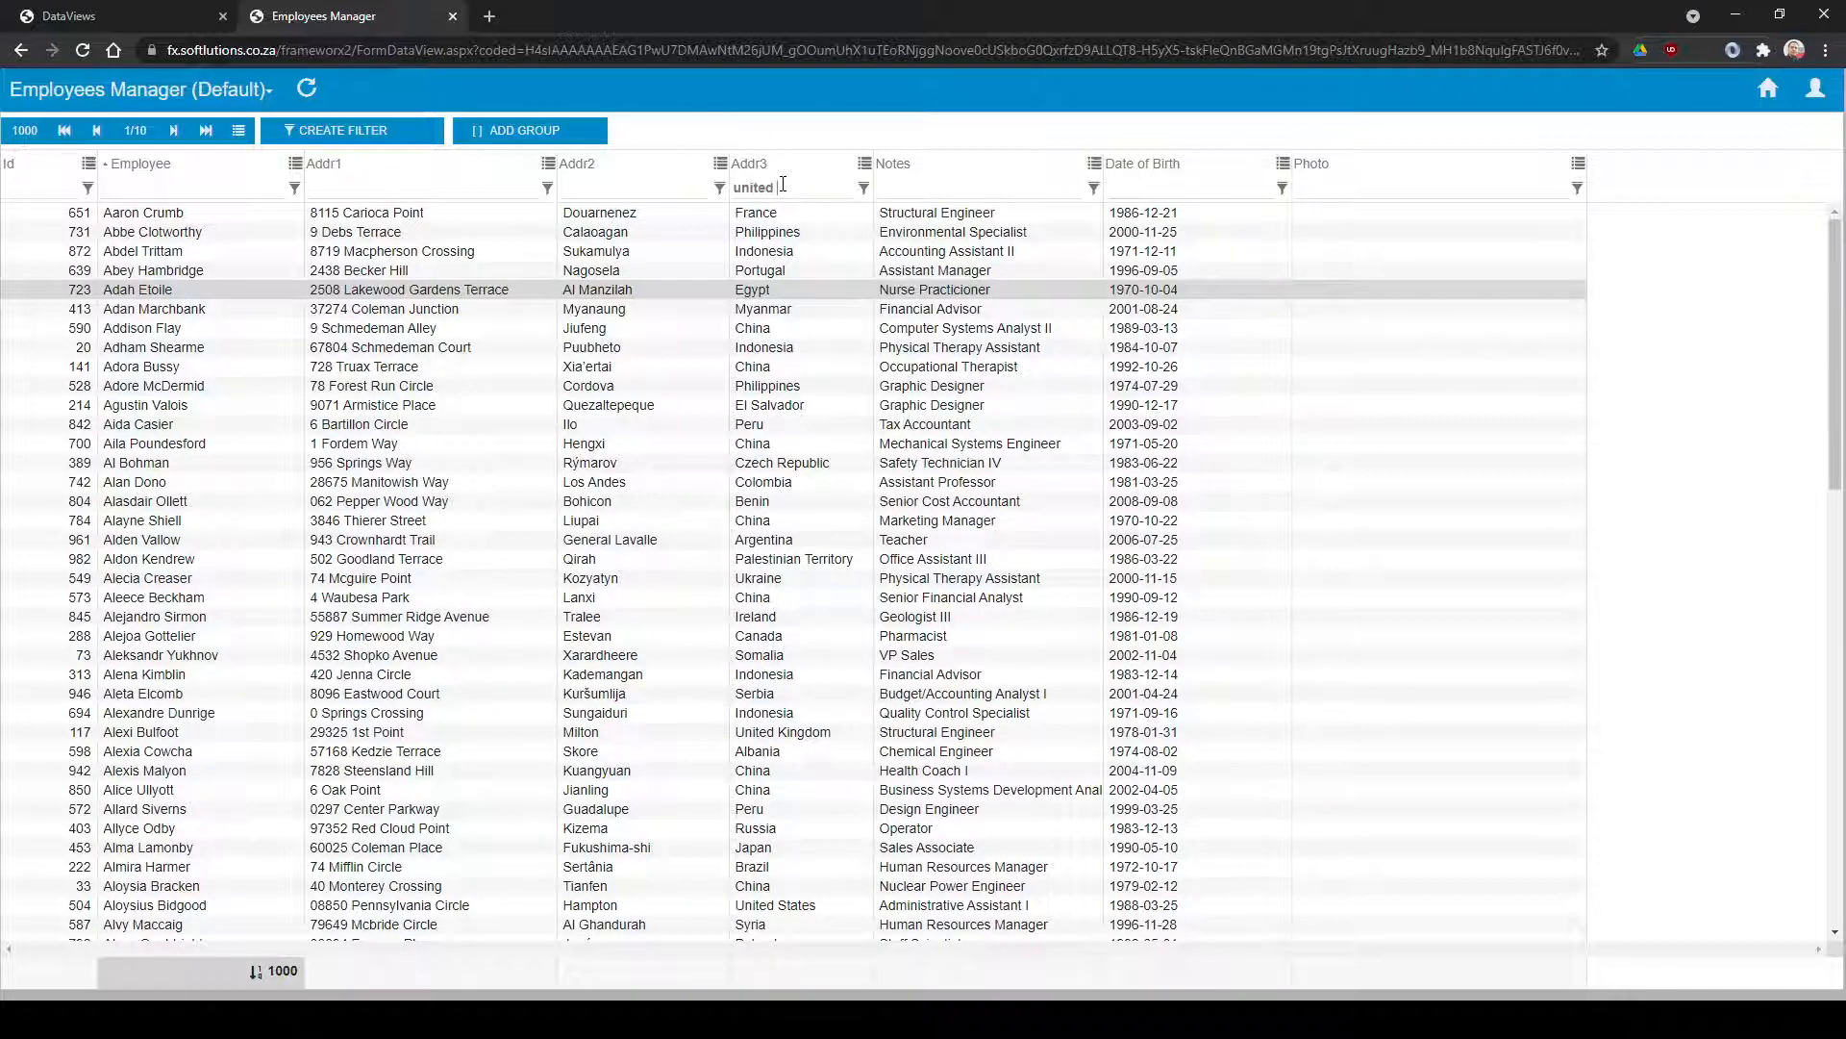
# Filter the records to Addr3 containing "united states" and move the Date of Birth column between Id and Employee.
pyautogui.press('Return')
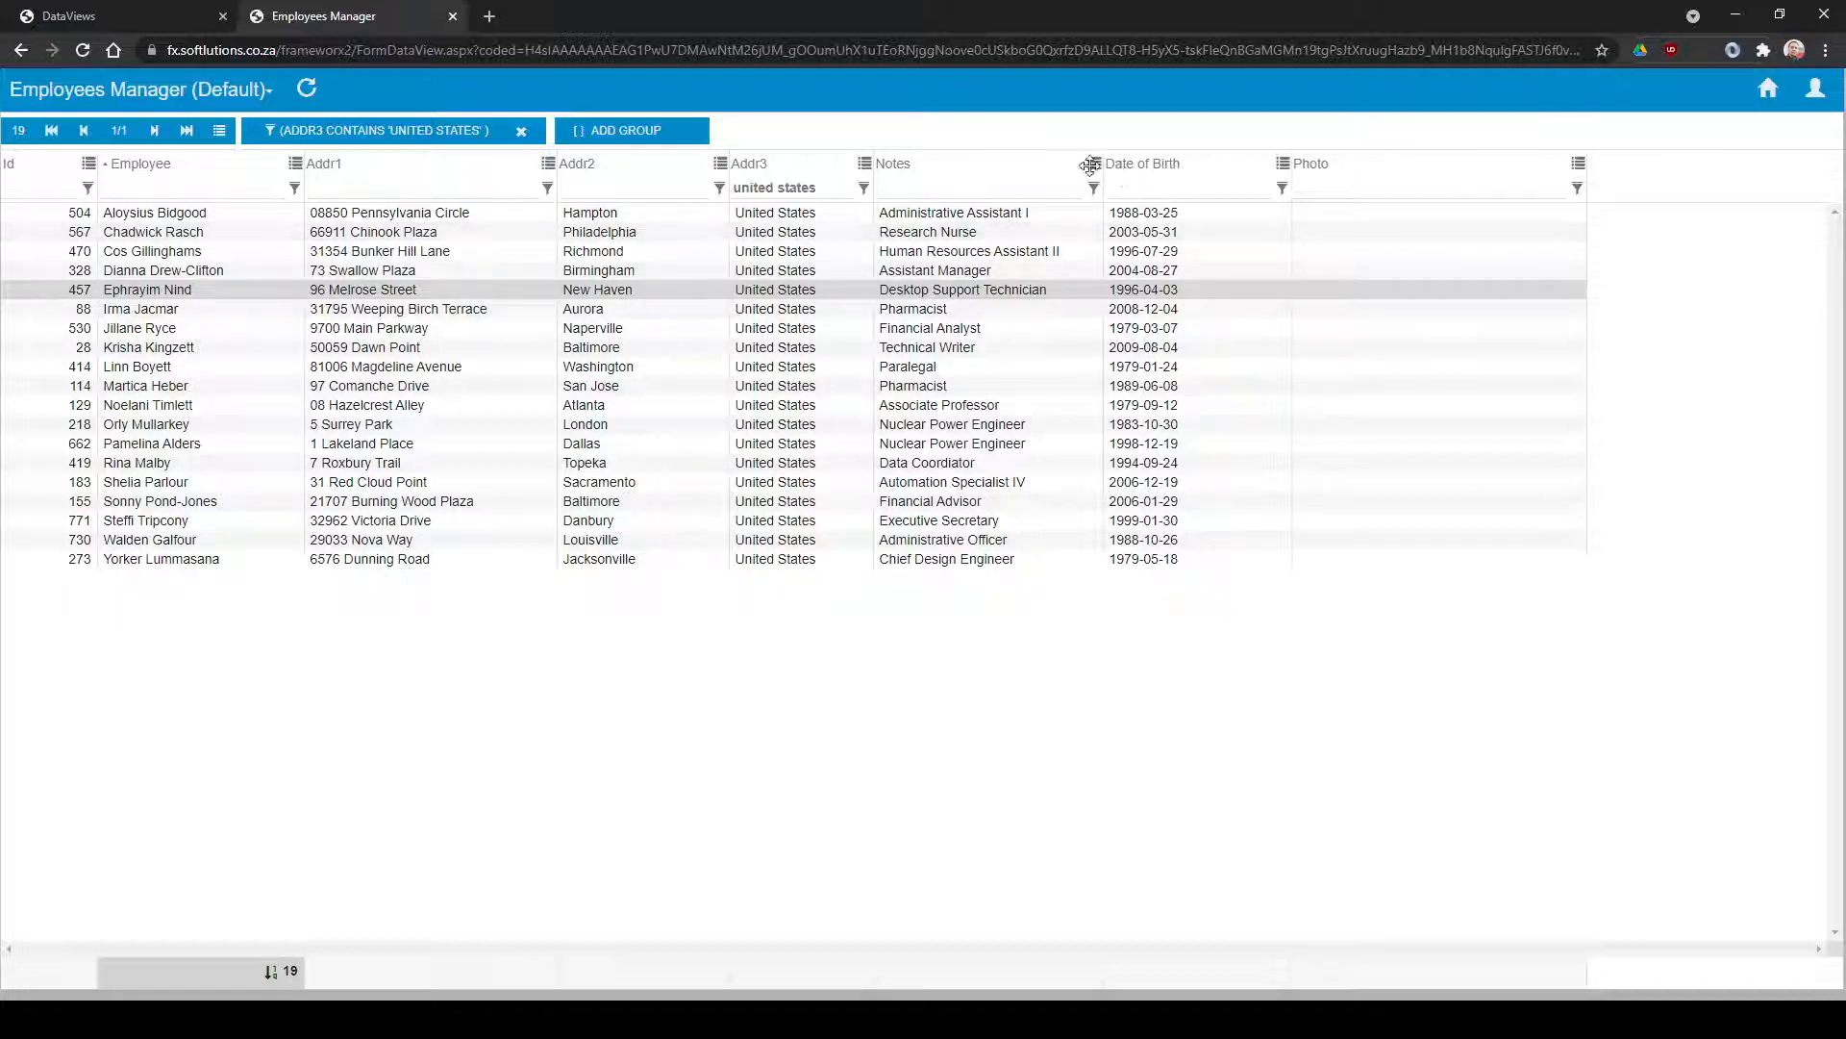
pyautogui.moveTo(1090, 165); pyautogui.dragTo(130, 166)
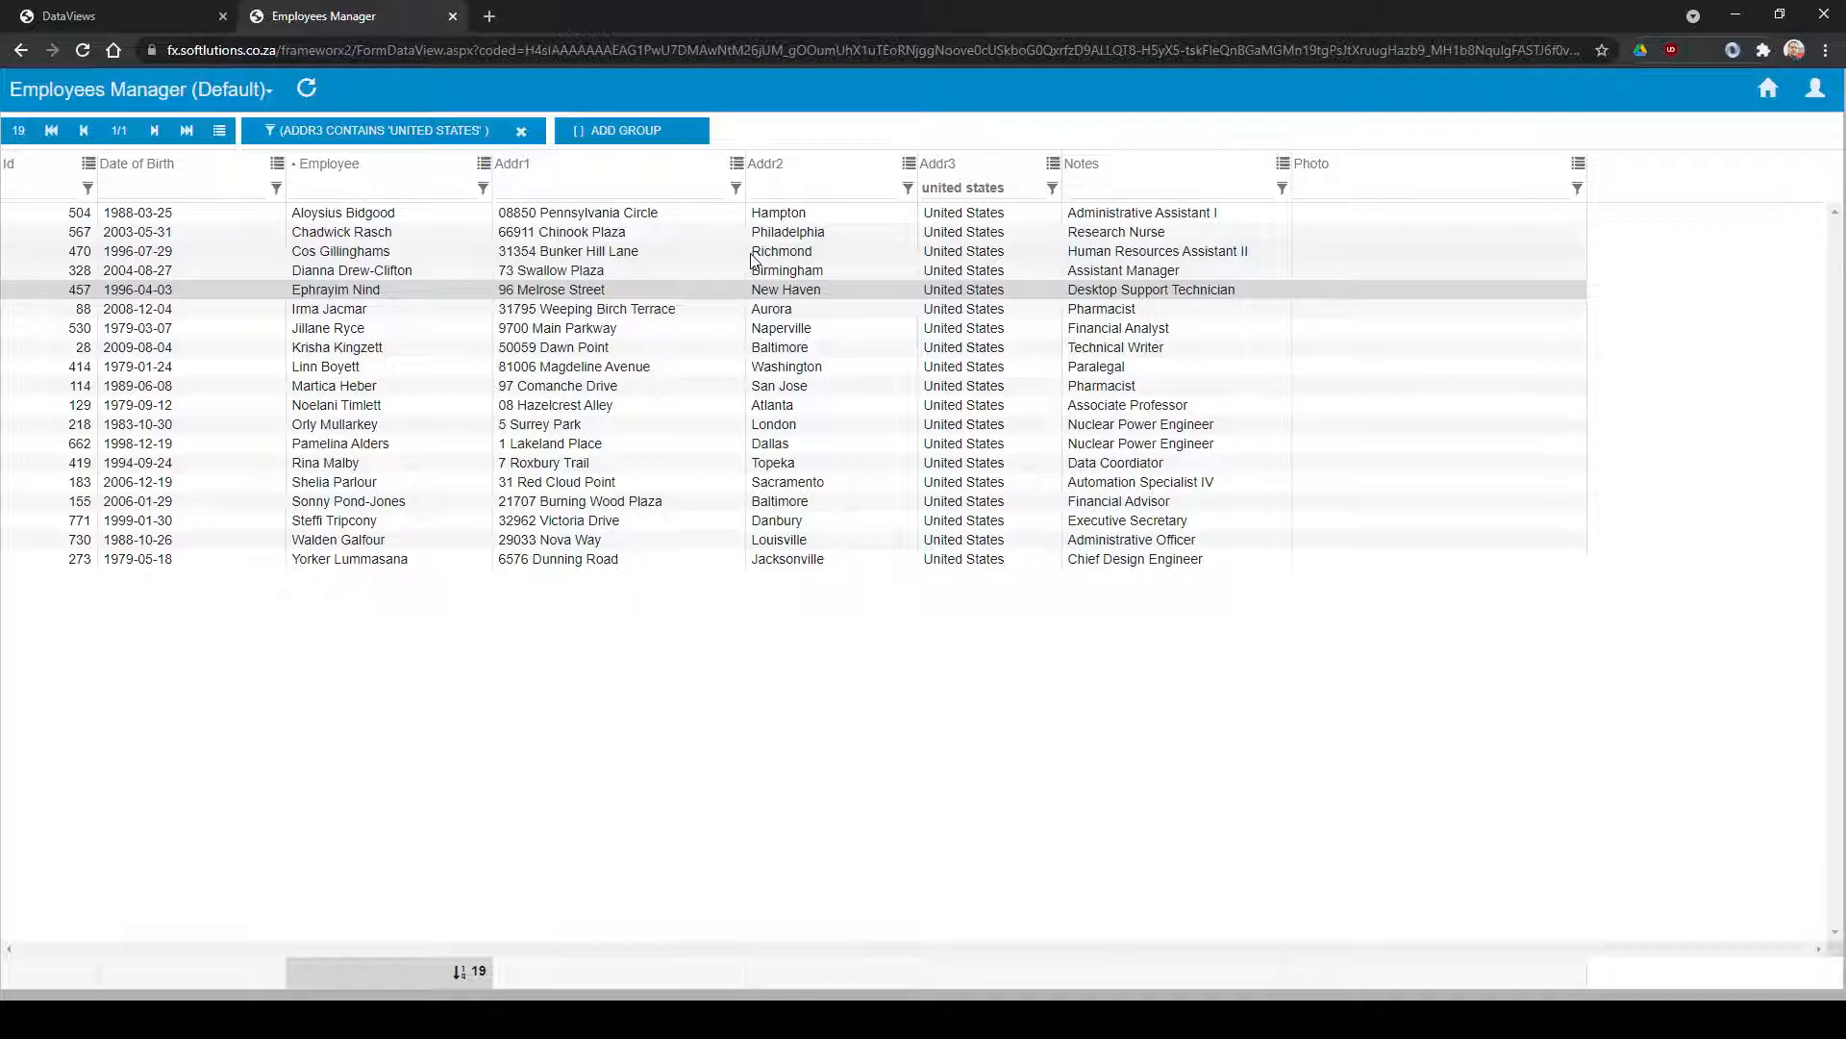
# Save the current view as a global layout named "United States".
pyautogui.click(94, 90)
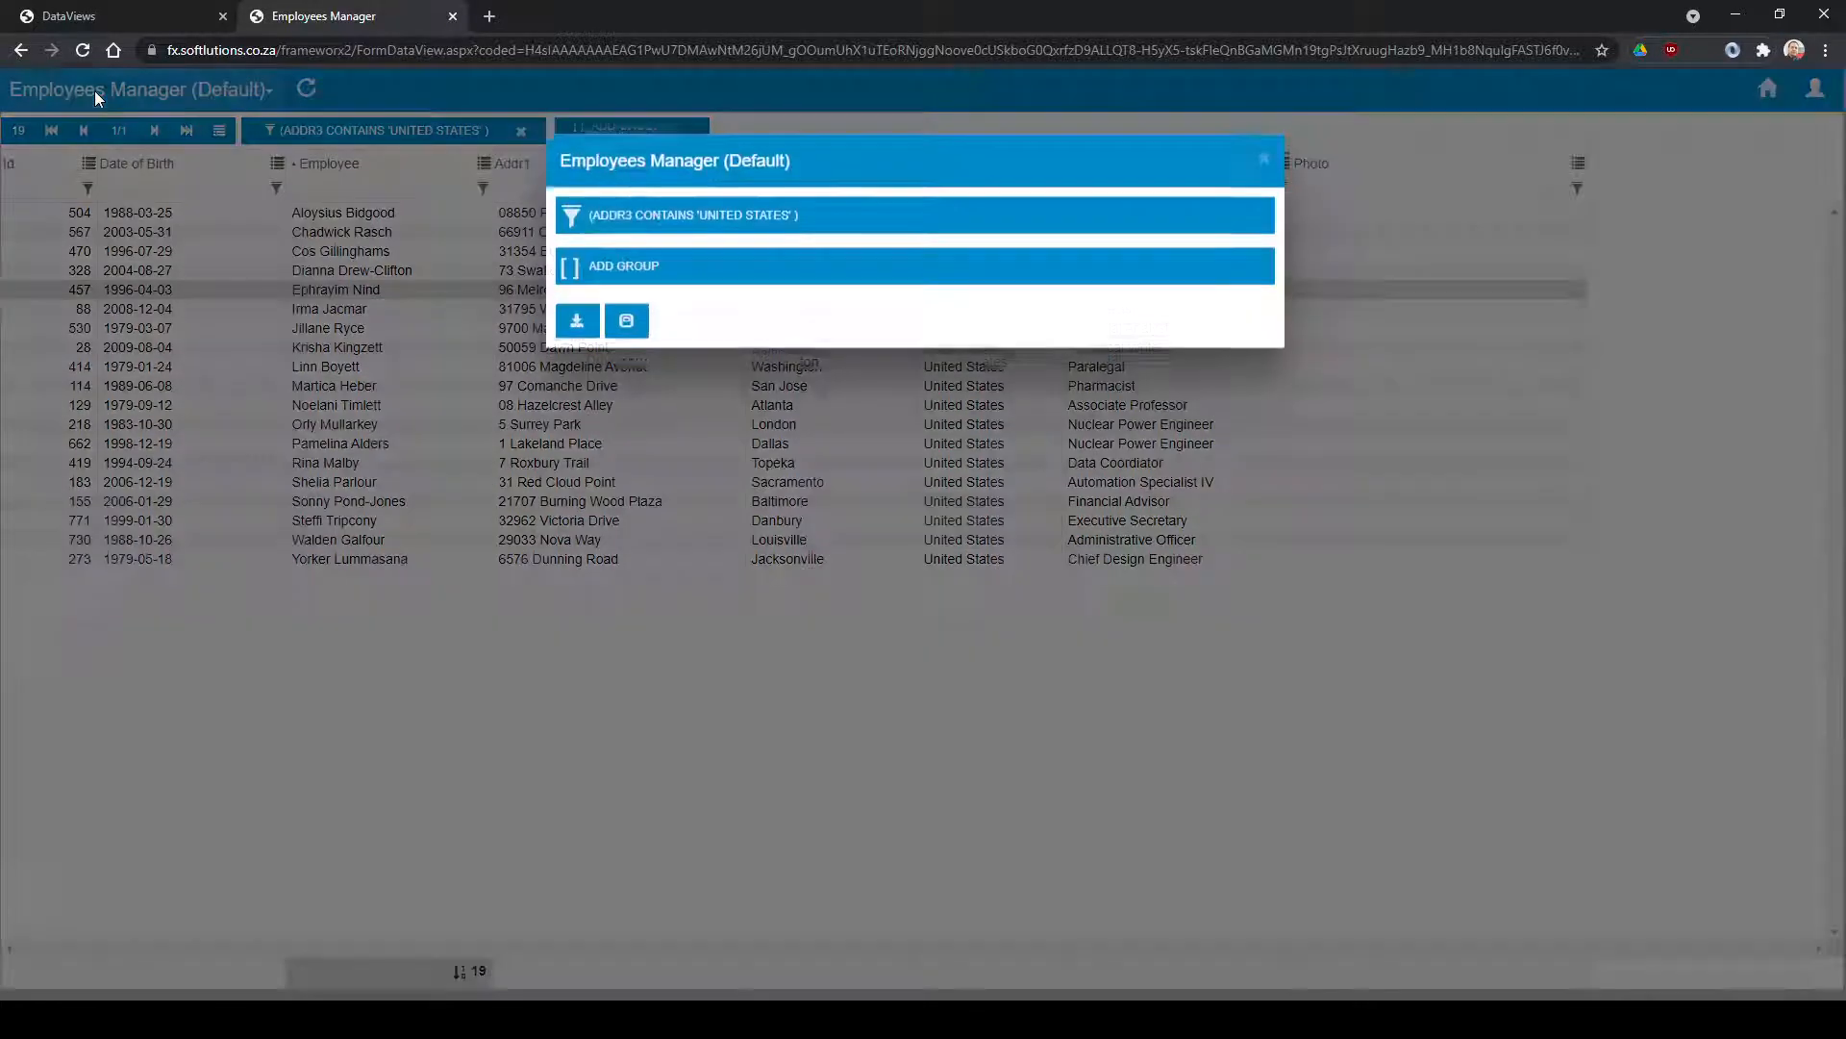
pyautogui.click(624, 327)
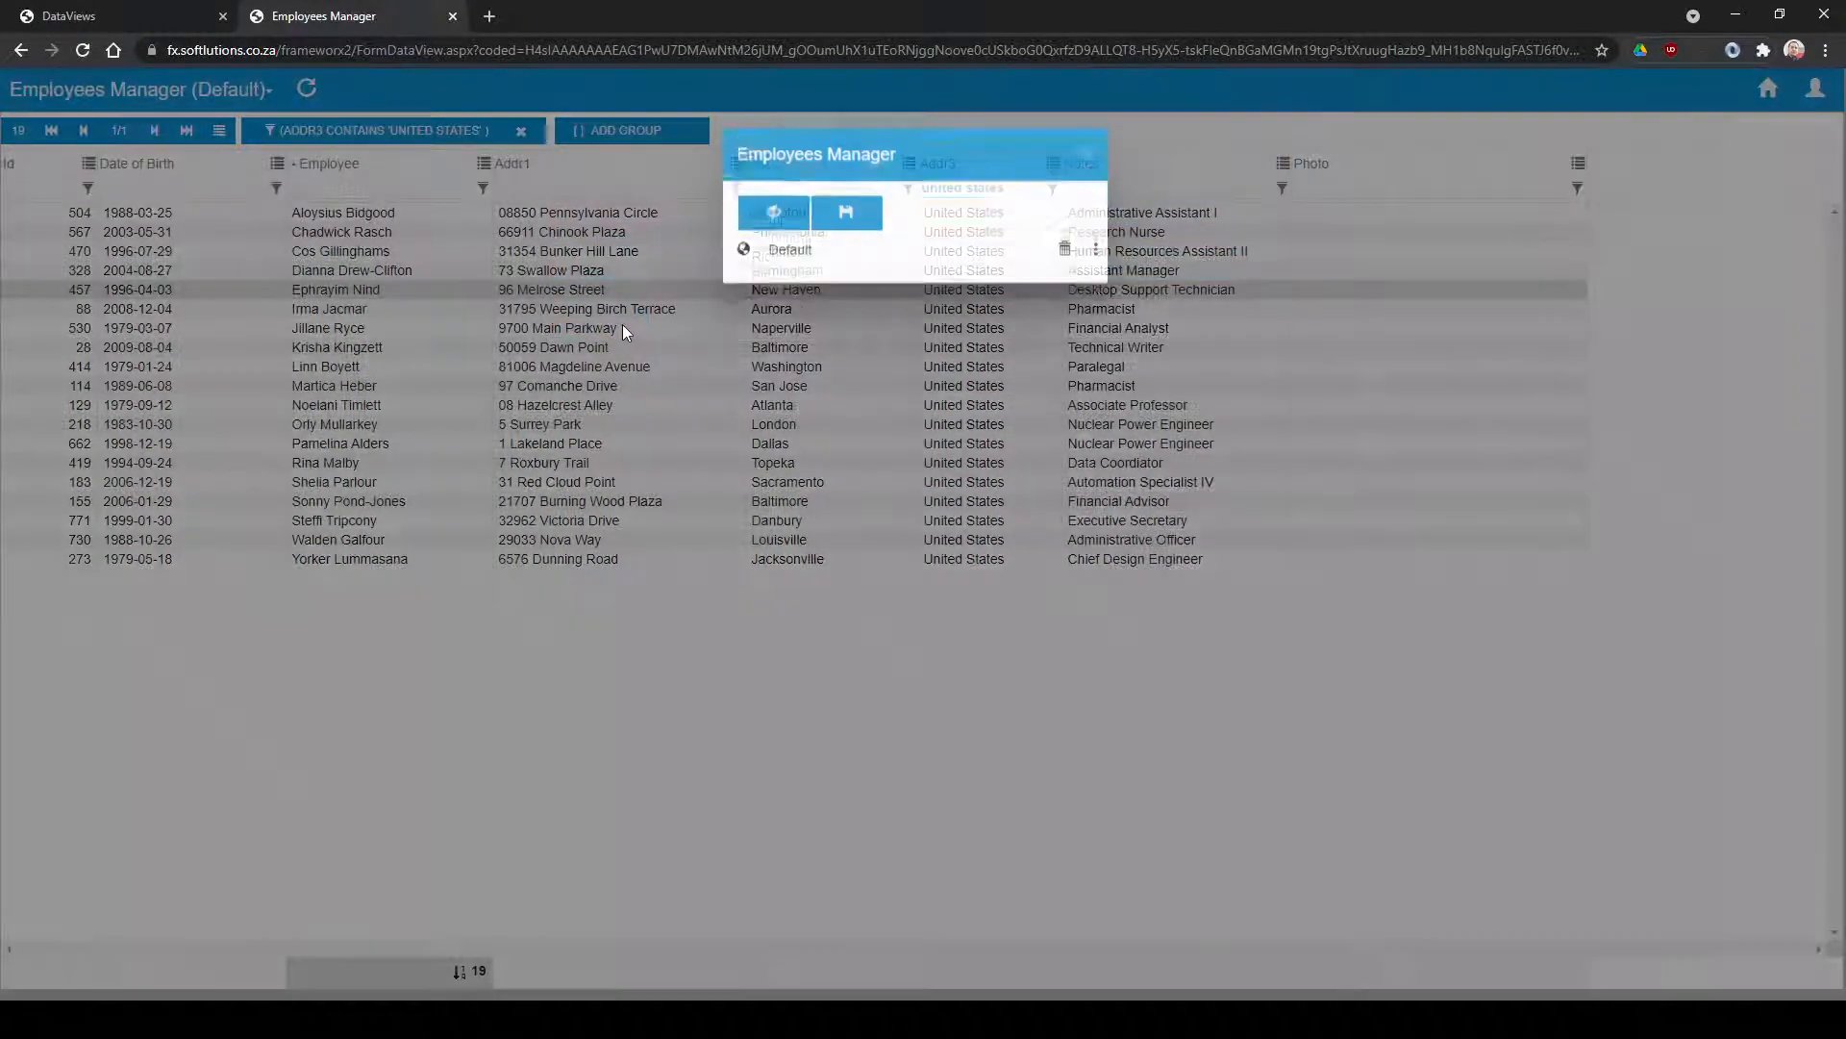
pyautogui.click(846, 231)
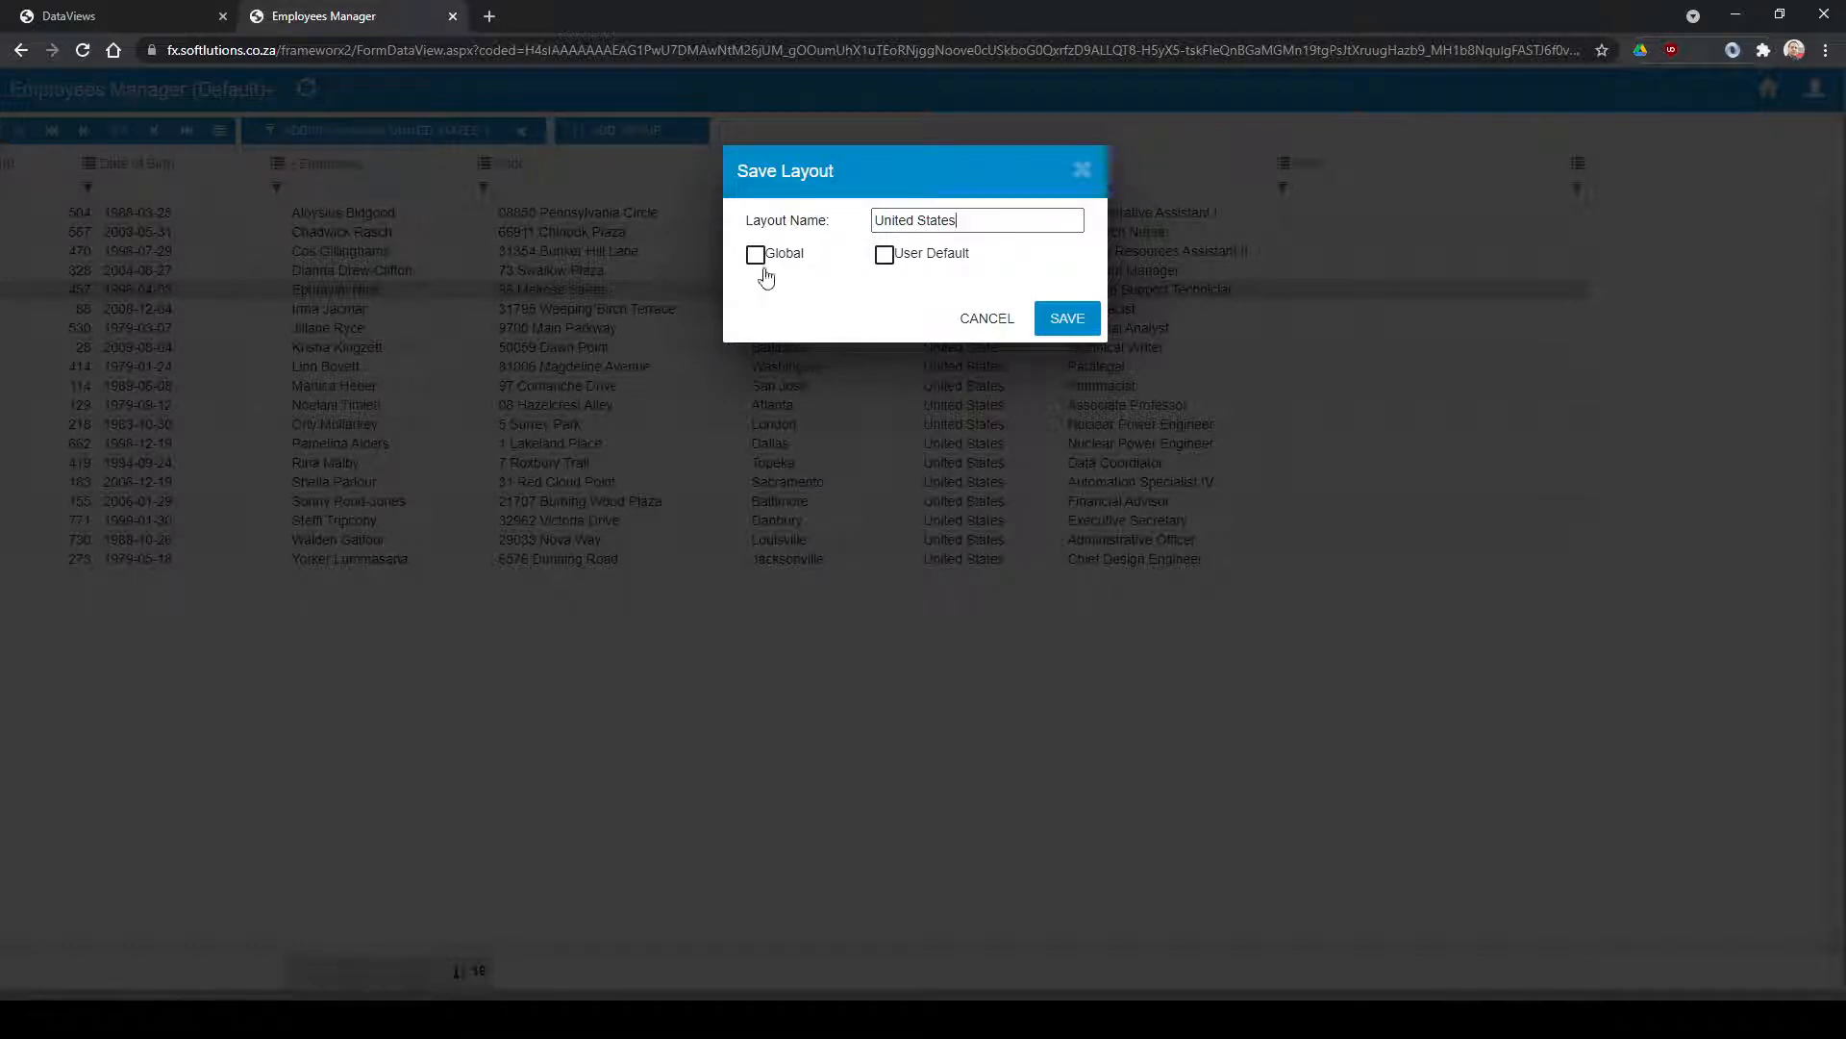
pyautogui.click(756, 255)
pyautogui.click(1075, 330)
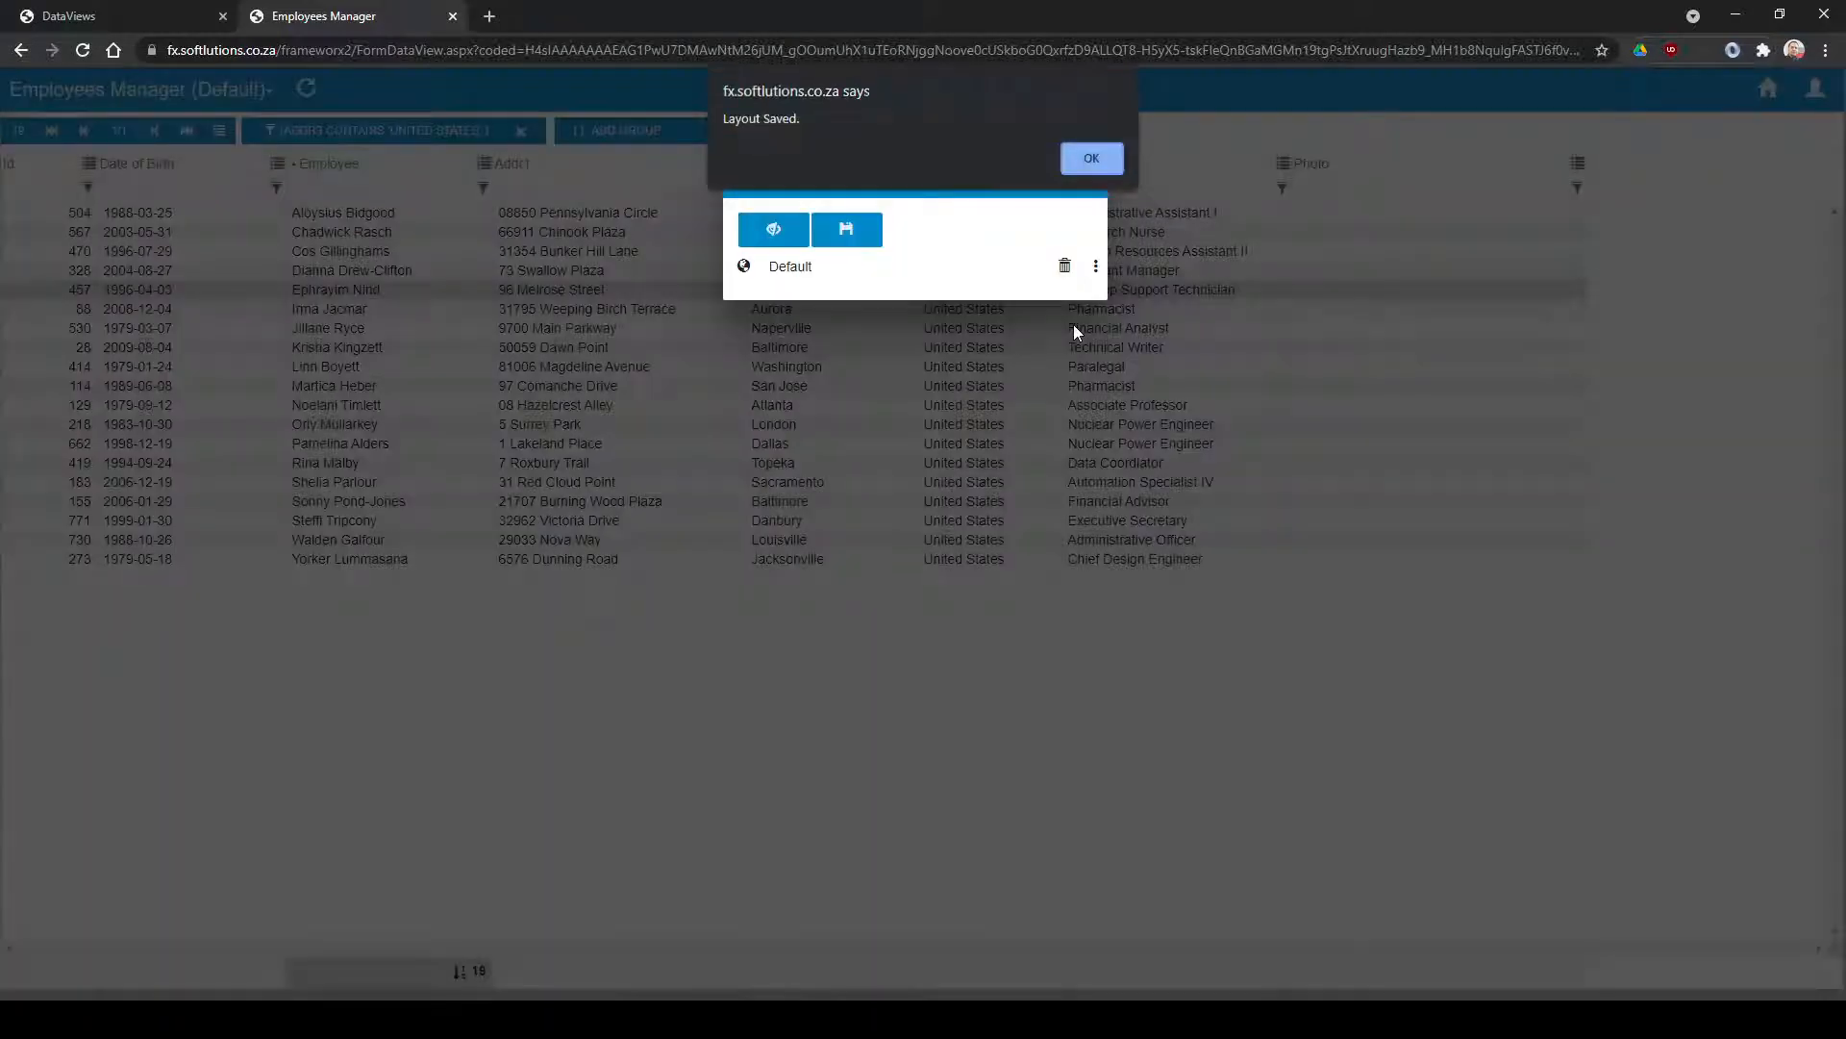
pyautogui.click(1085, 159)
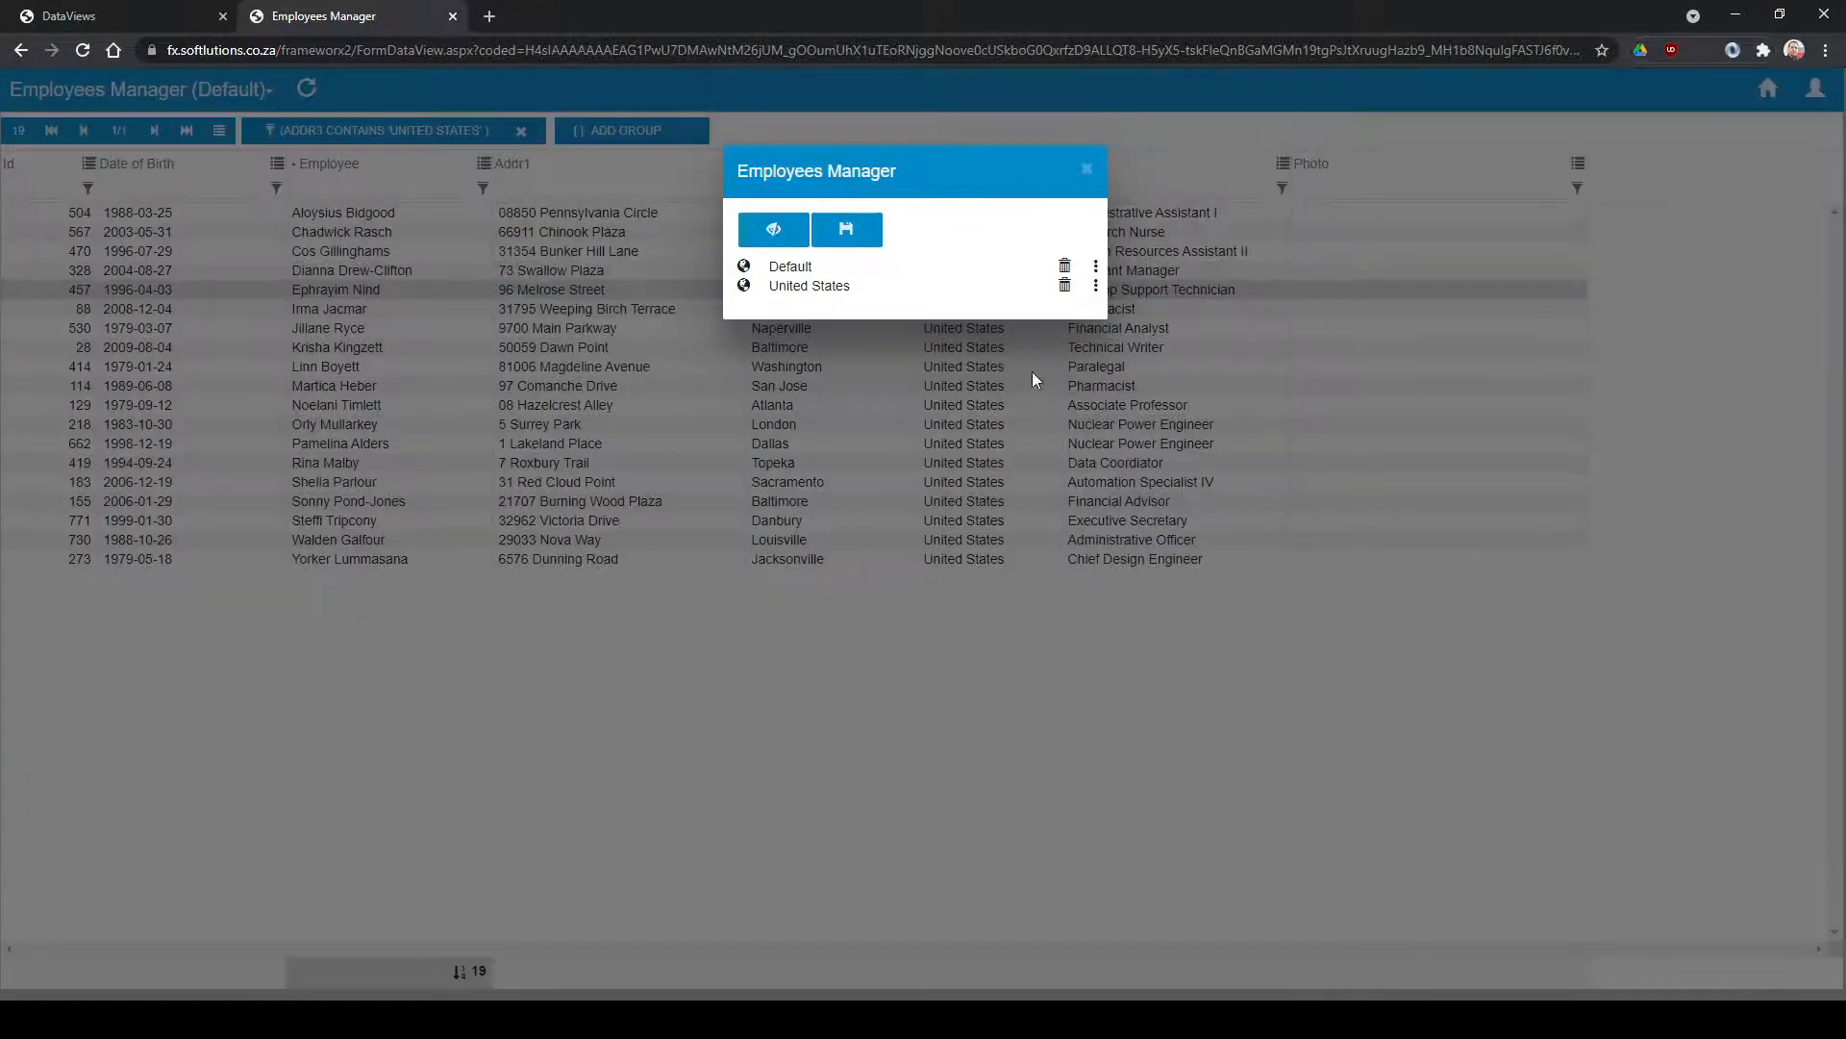
# Switch back and forth between the Default and United States layouts, ending with United States applied, and close the layout list.
pyautogui.click(825, 287)
pyautogui.click(790, 268)
pyautogui.click(790, 284)
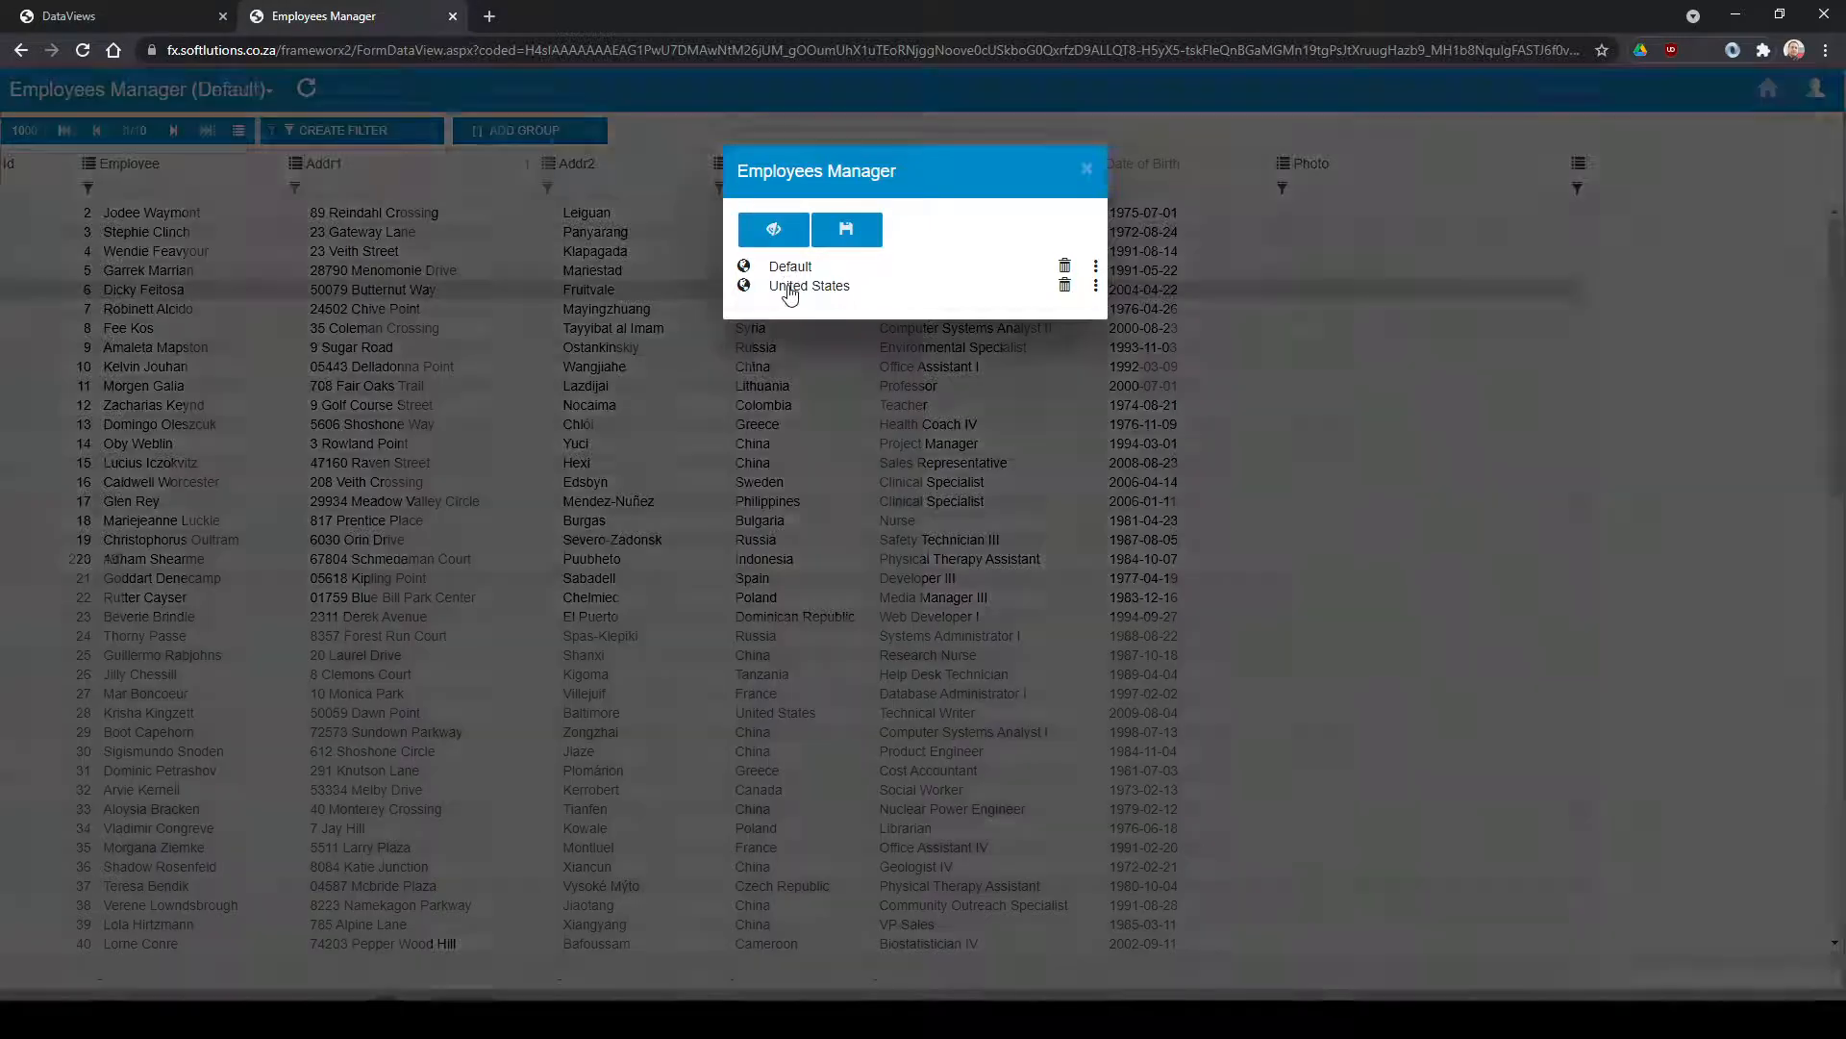
pyautogui.click(791, 268)
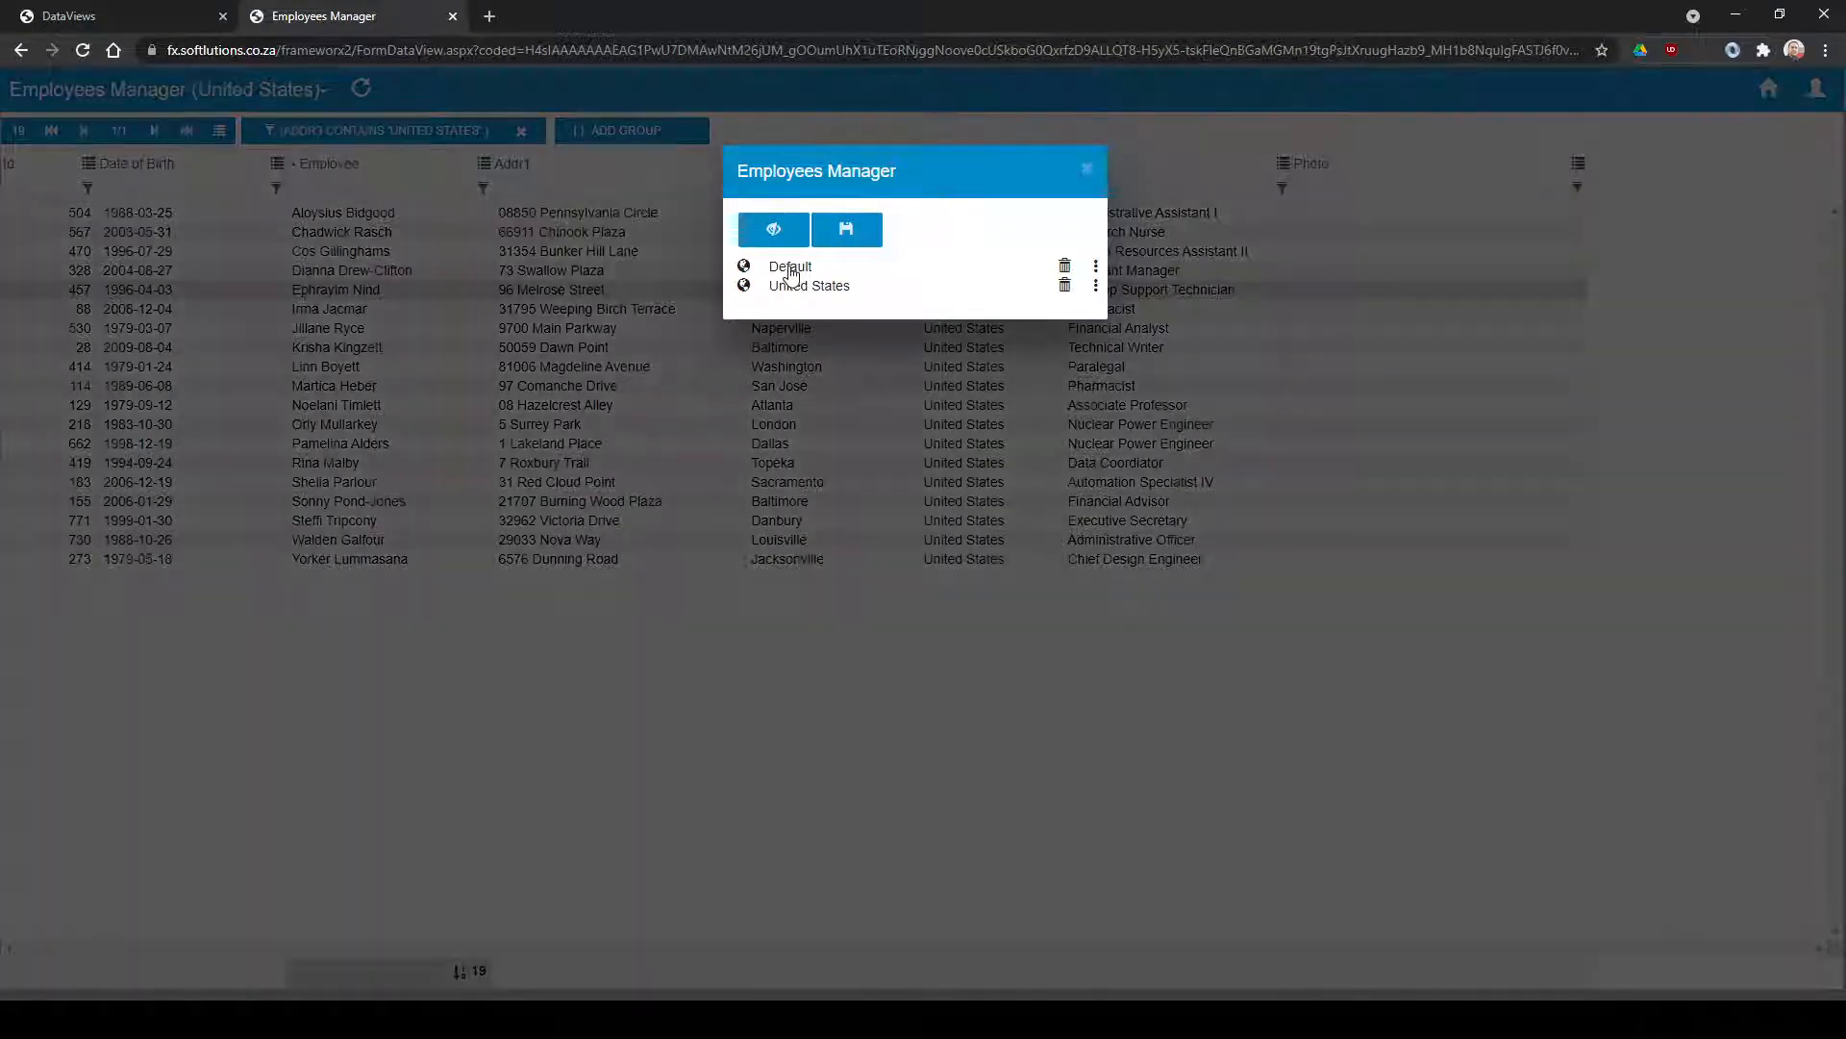
pyautogui.click(791, 287)
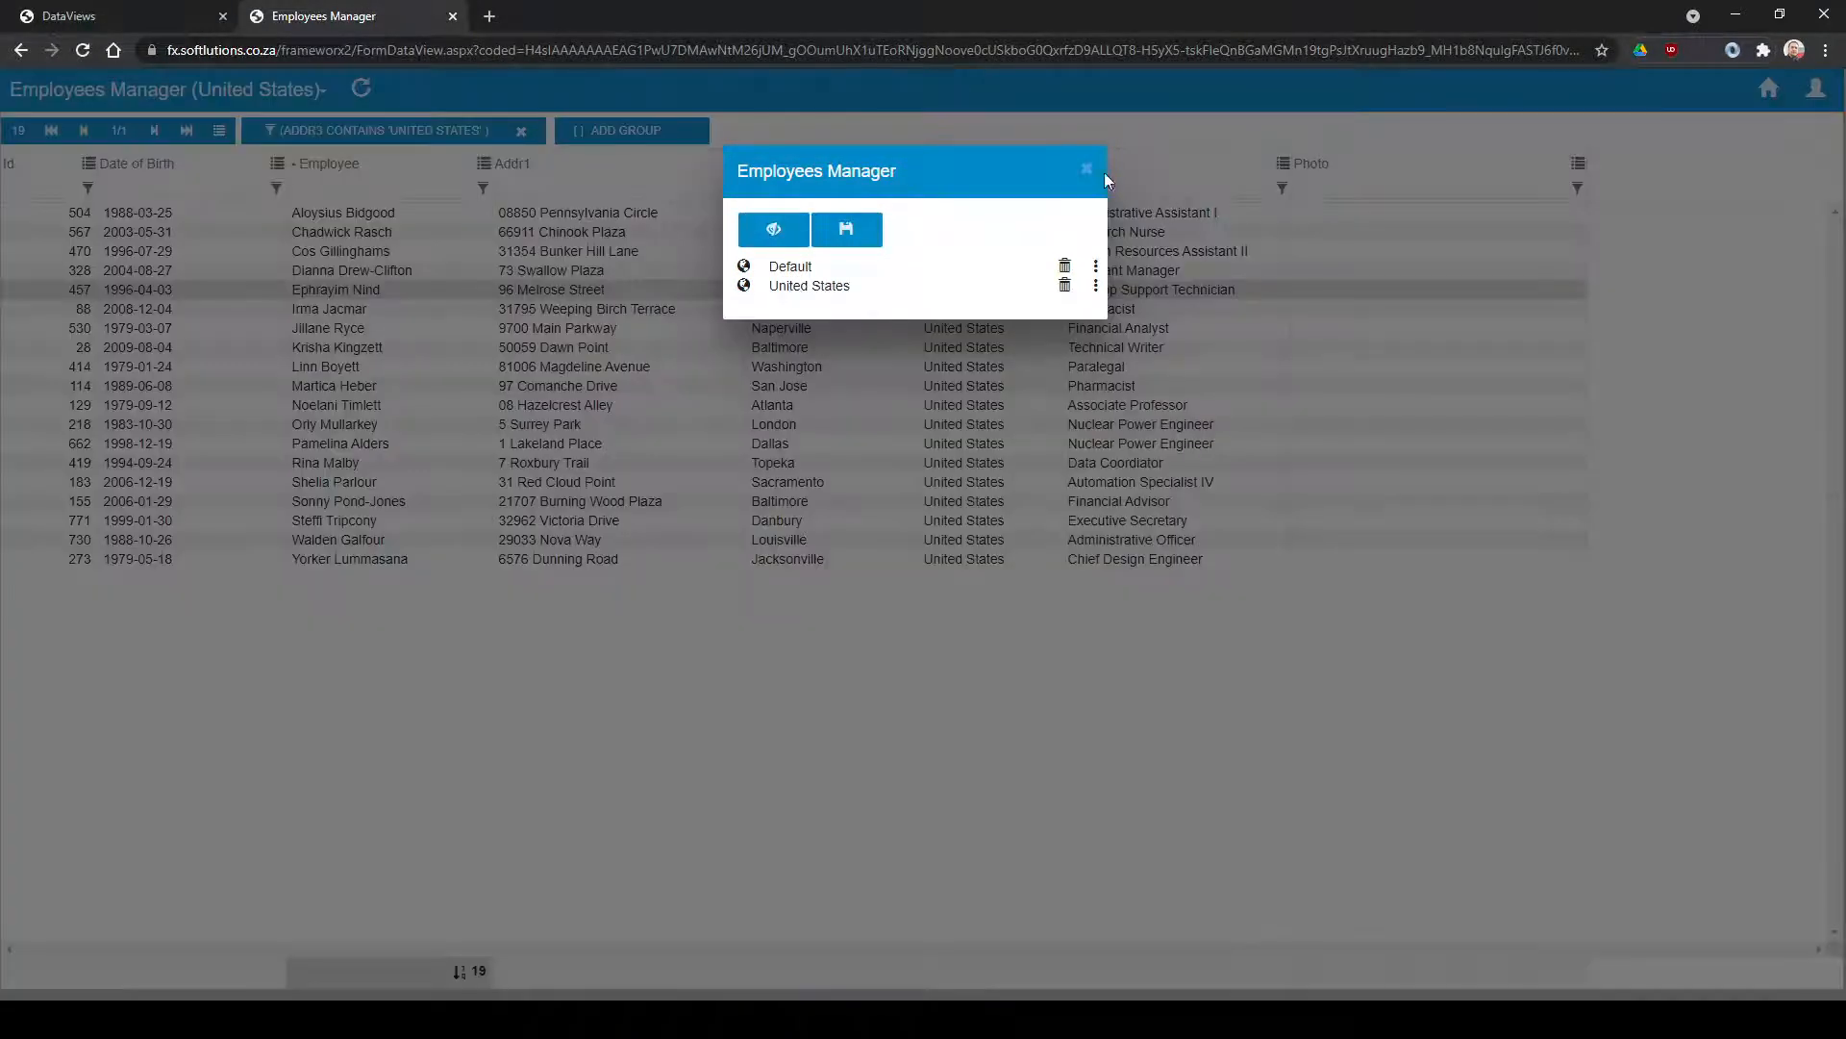
pyautogui.click(1088, 172)
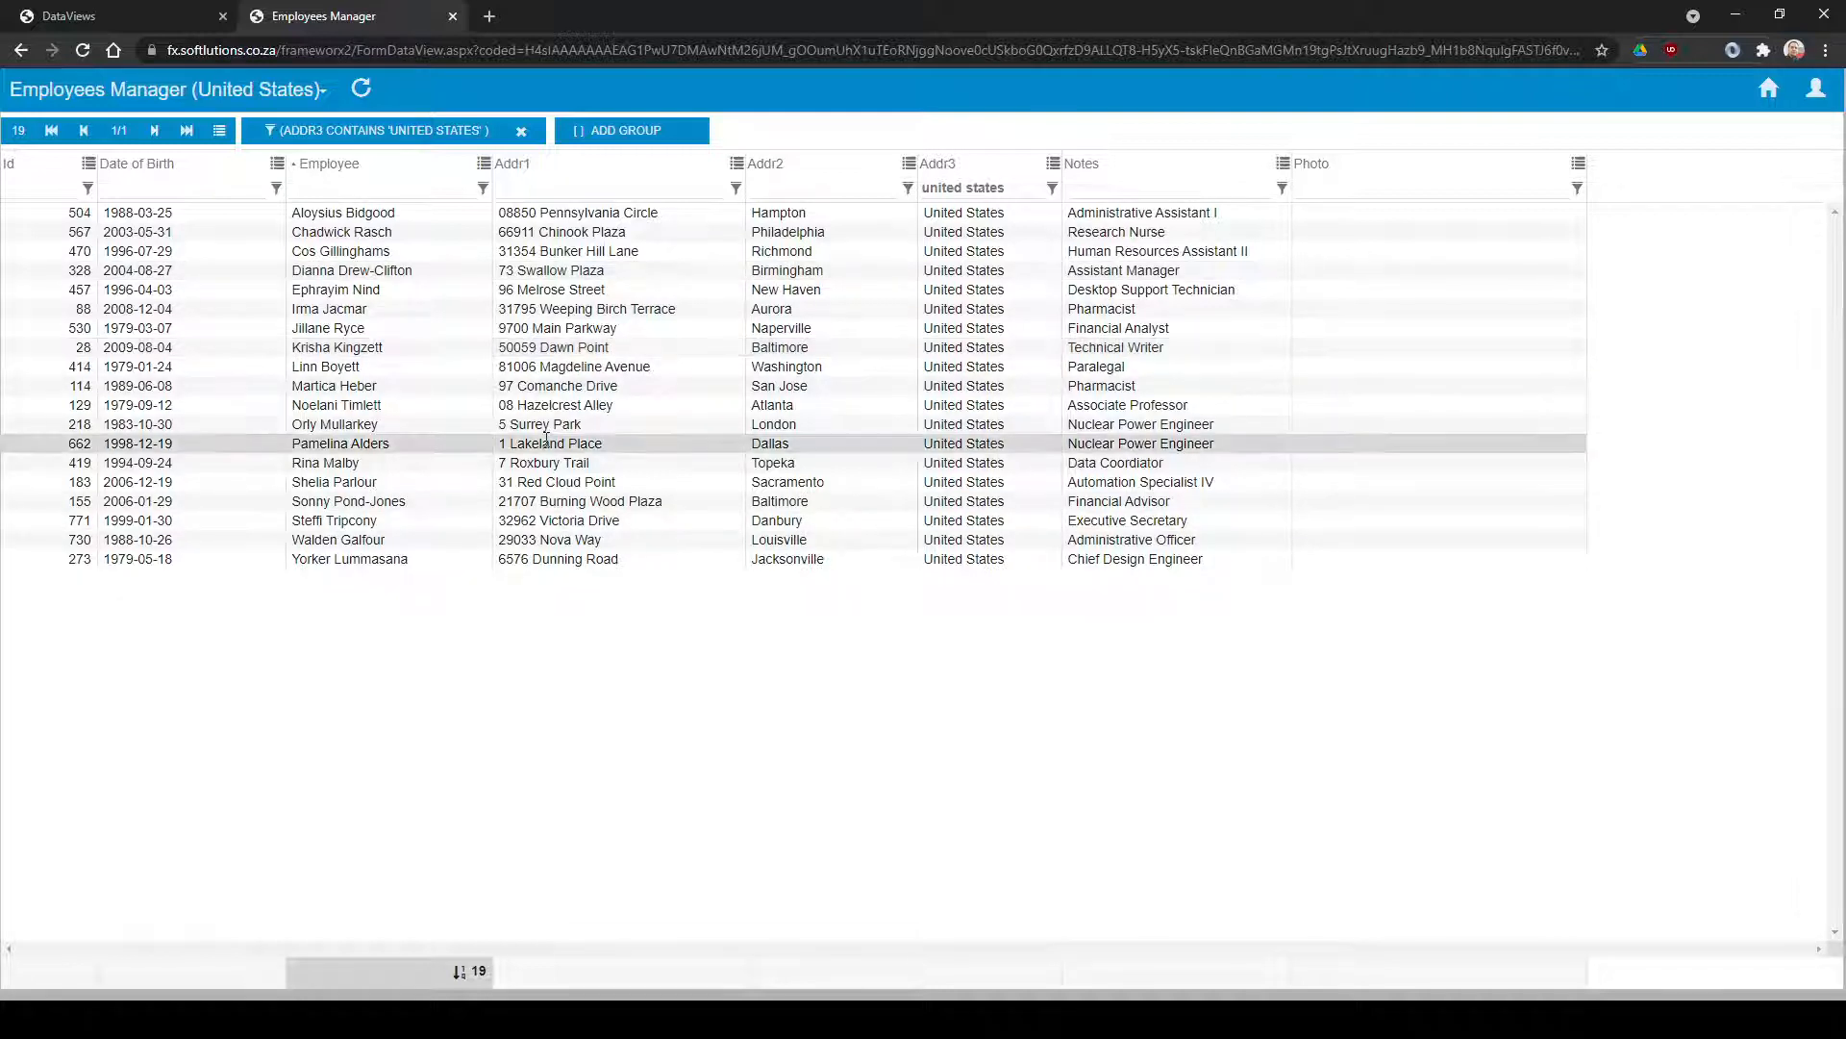
pyautogui.click(411, 287)
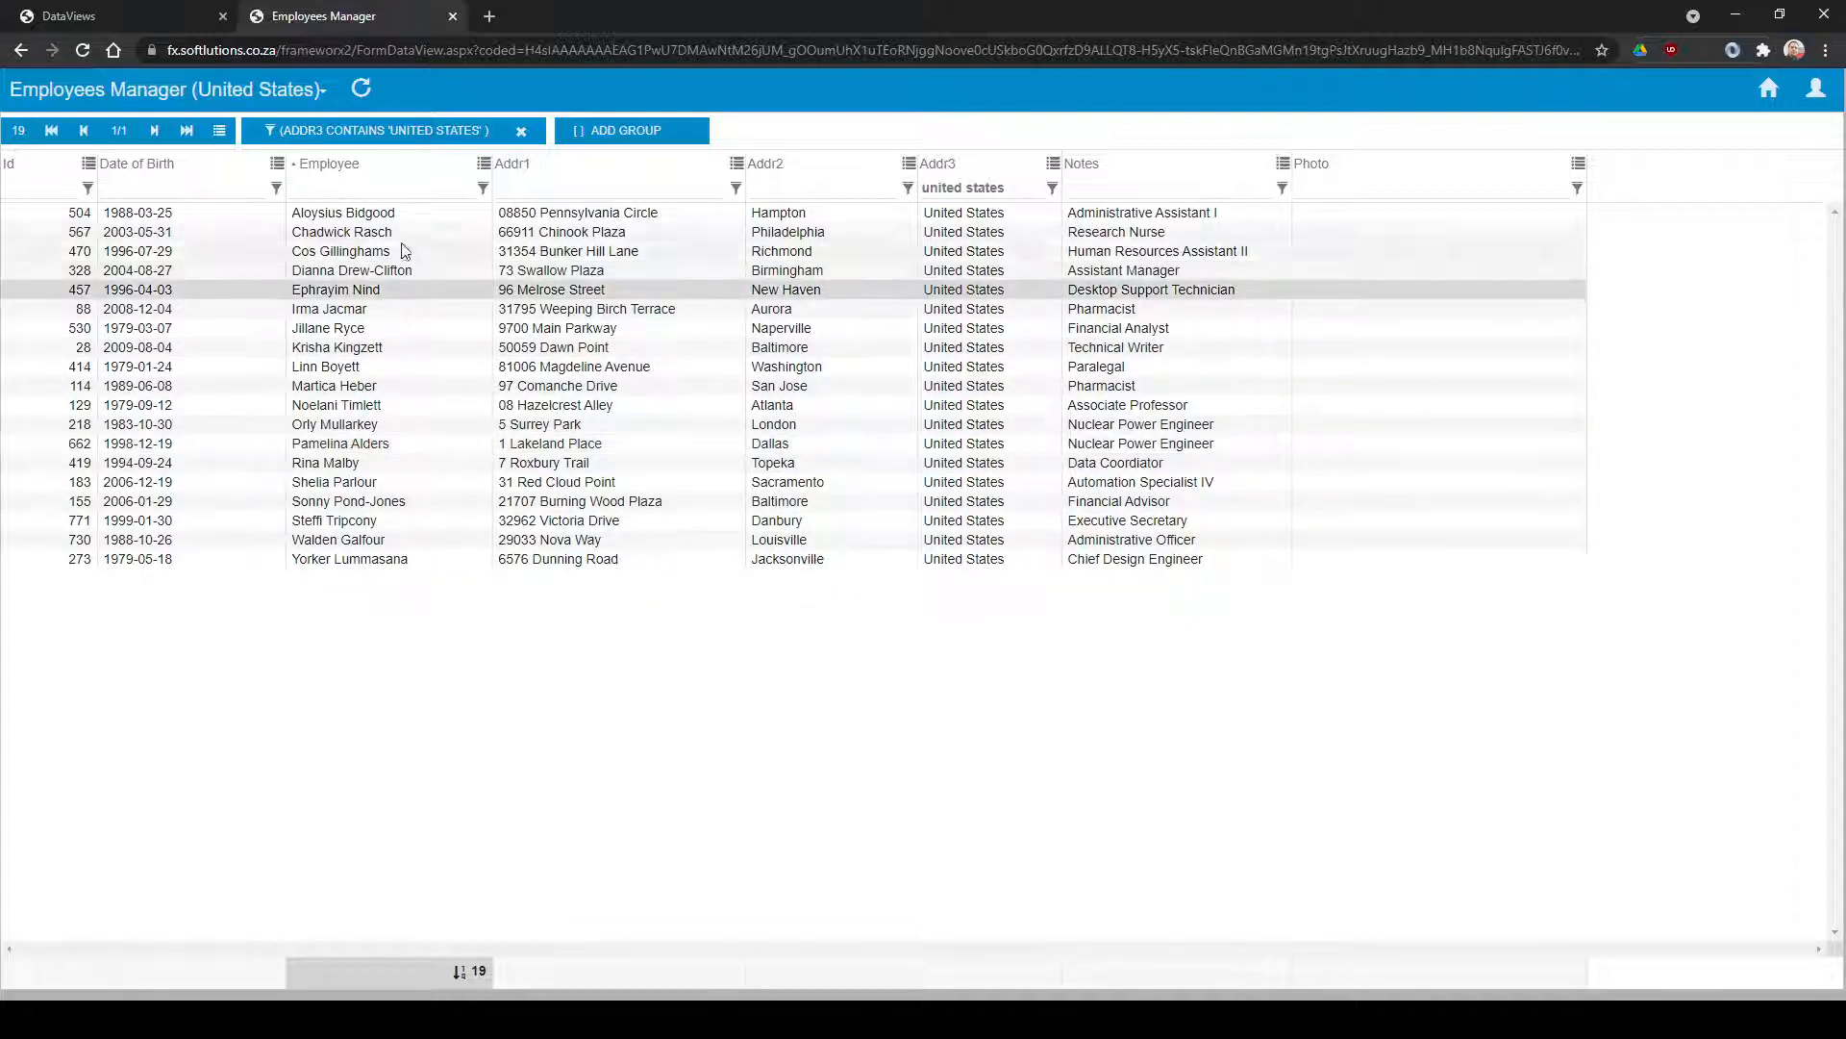
pyautogui.click(383, 213)
pyautogui.click(427, 352)
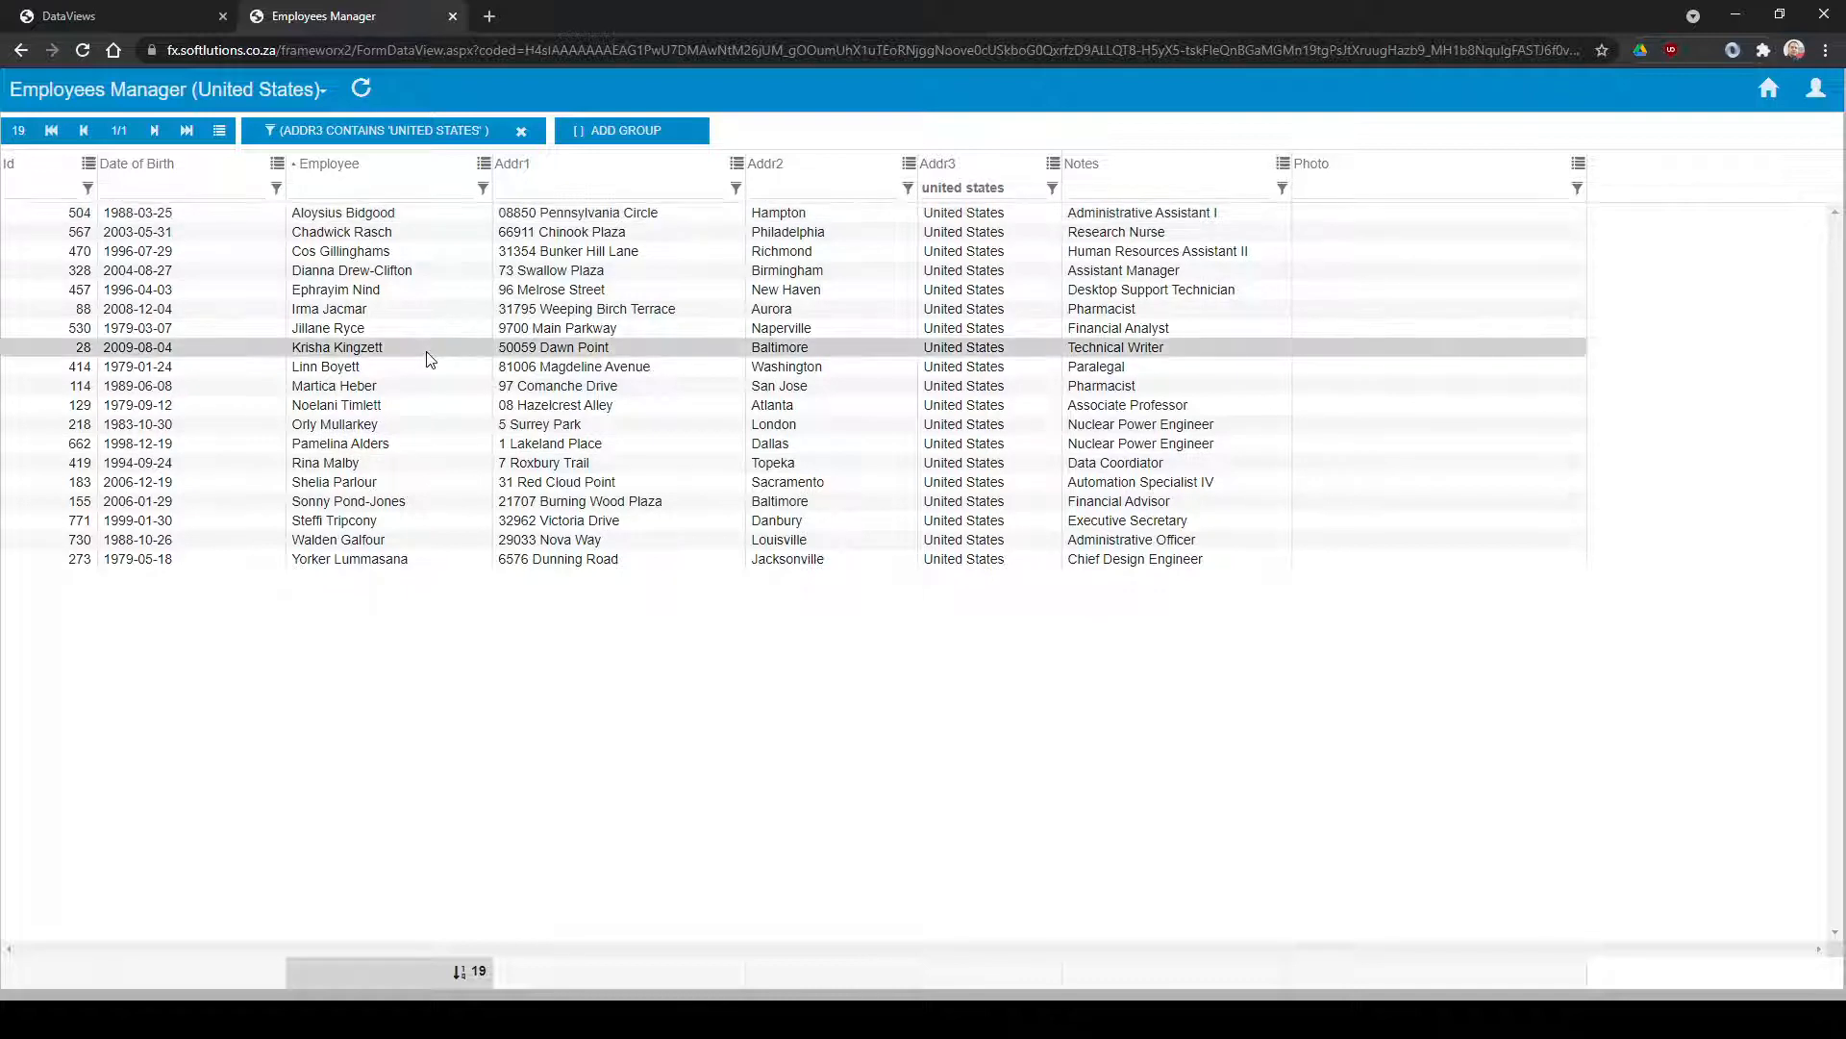